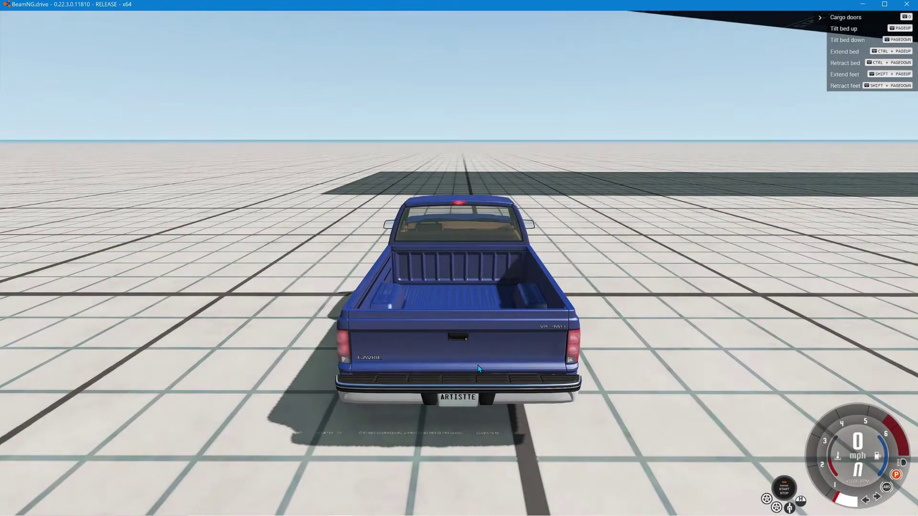
Open the world editor on the current grid map.
key("F11")
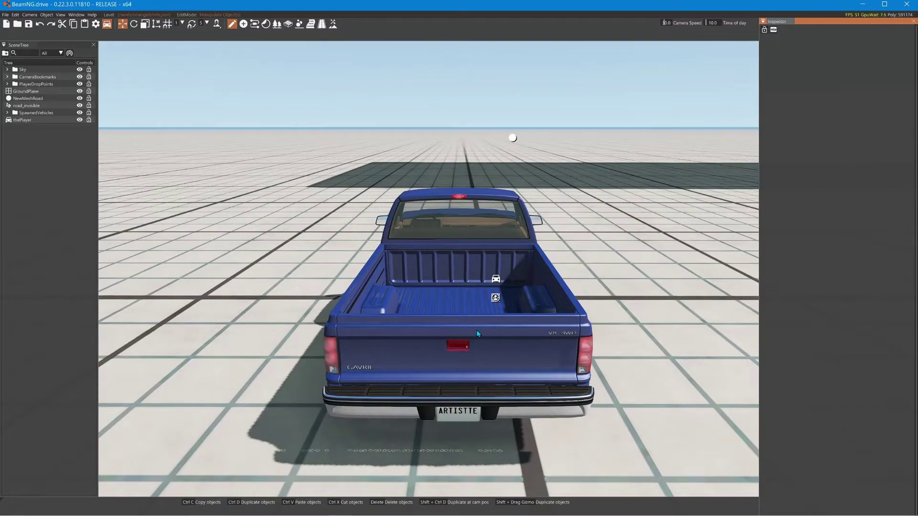
right_click_drag(476, 330, 479, 334)
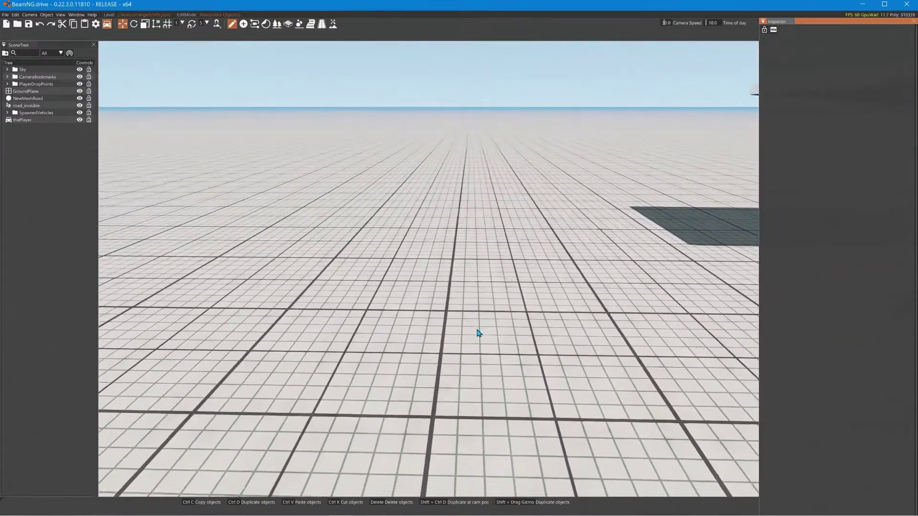
Close the SceneTree and Inspector windows and bring both back.
left_click(94, 44)
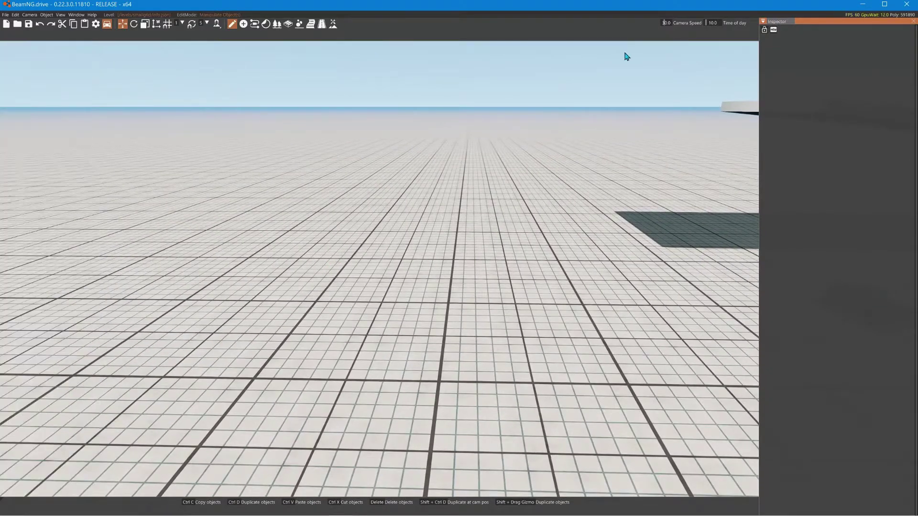
left_click(914, 21)
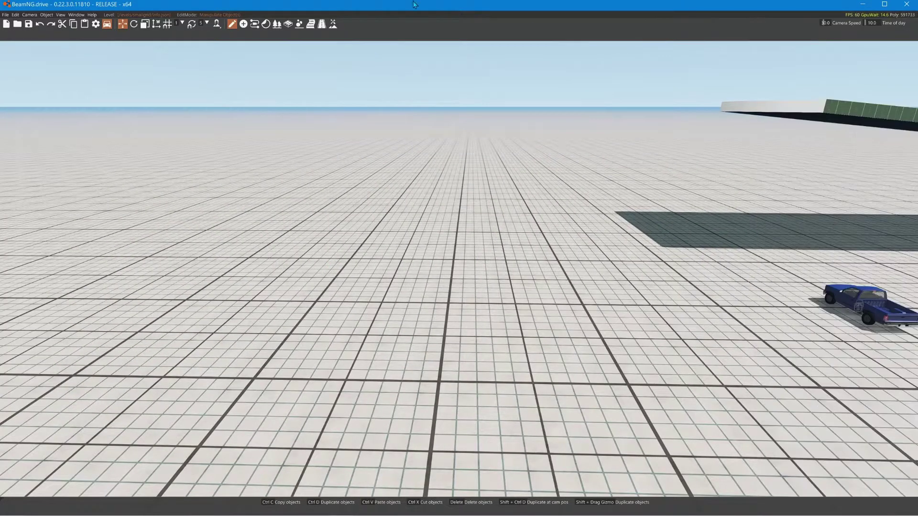
left_click(76, 15)
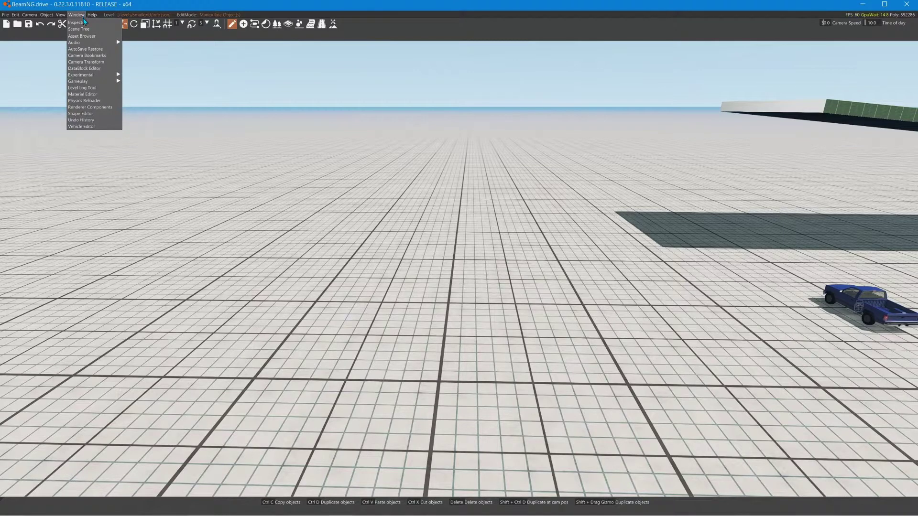
left_click(82, 24)
left_click(76, 15)
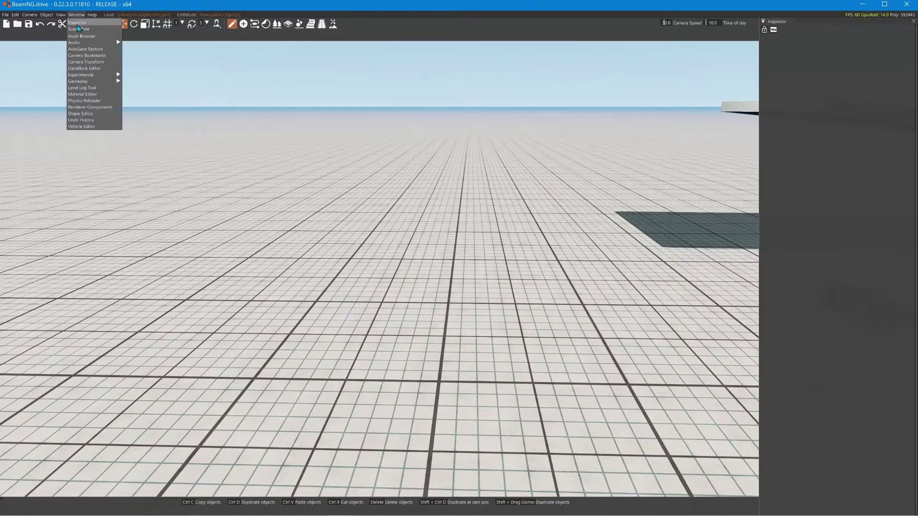
left_click(77, 29)
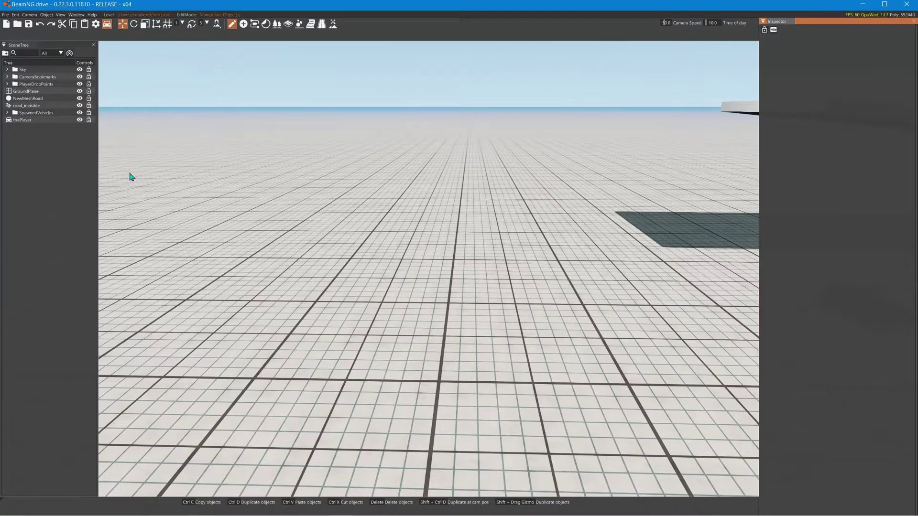
Select the thePlayer vehicle in the scene to examine its properties.
key("a")
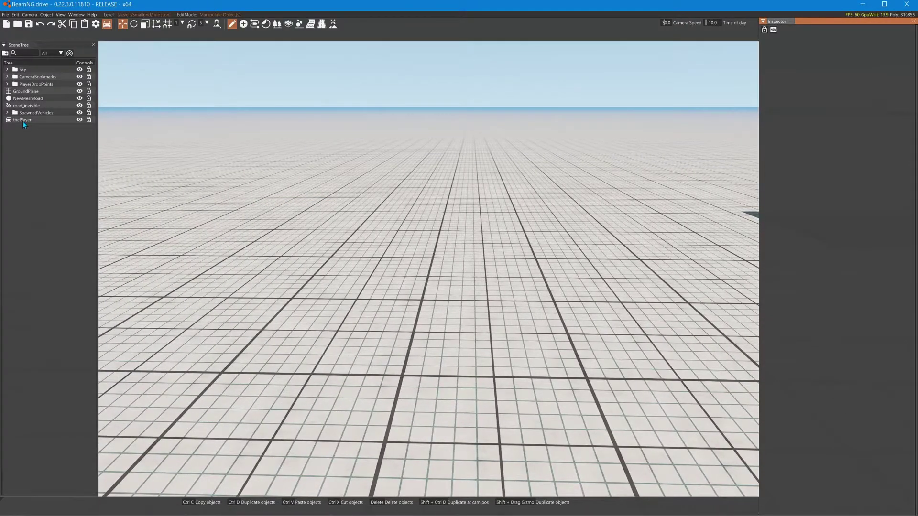
left_click(22, 120)
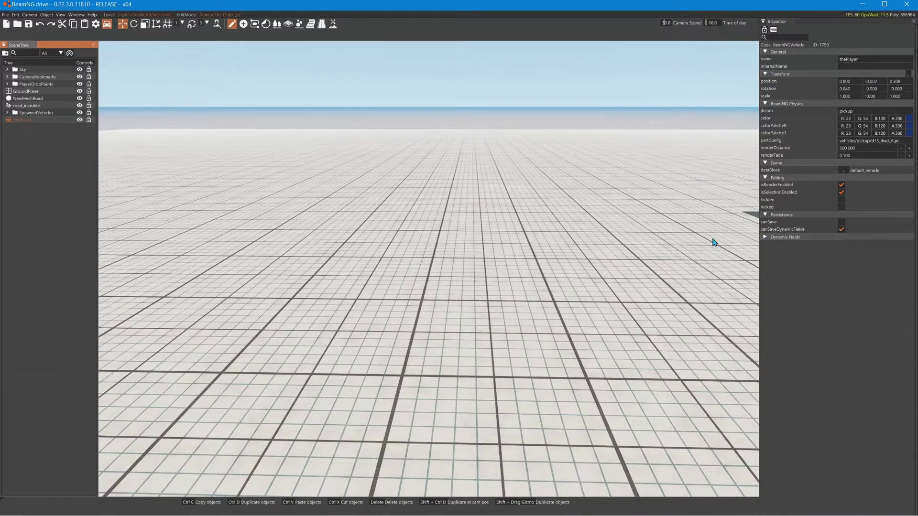
Create a straight two-node mesh road about 55 units long on the empty ground, with width 10 and depth 1.
left_click(288, 24)
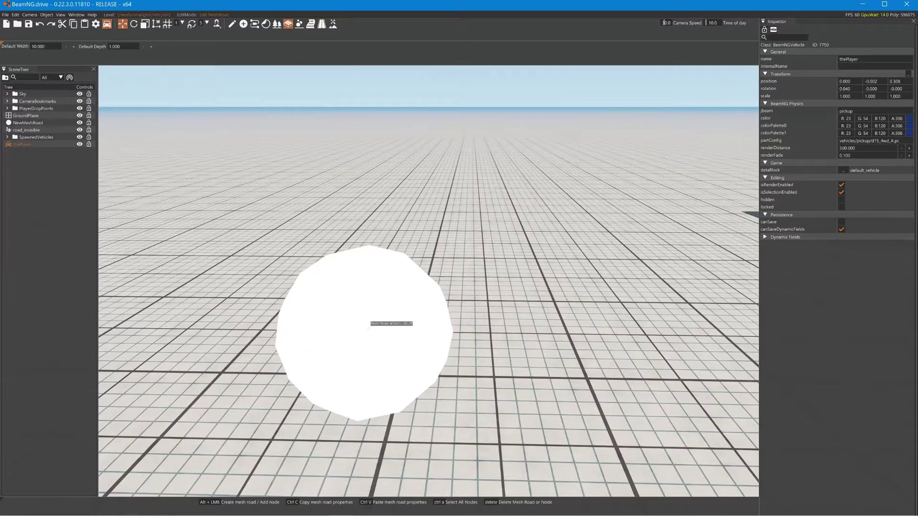
left_click_drag(369, 329, 435, 182, "alt")
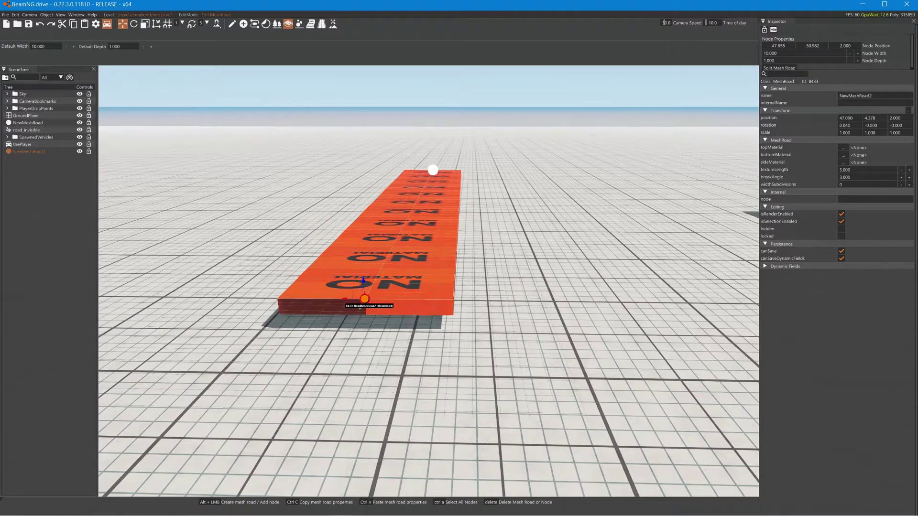
Examine the new mesh road by selecting its two end nodes in turn and the road as a whole.
right_click_drag(577, 311, 578, 268)
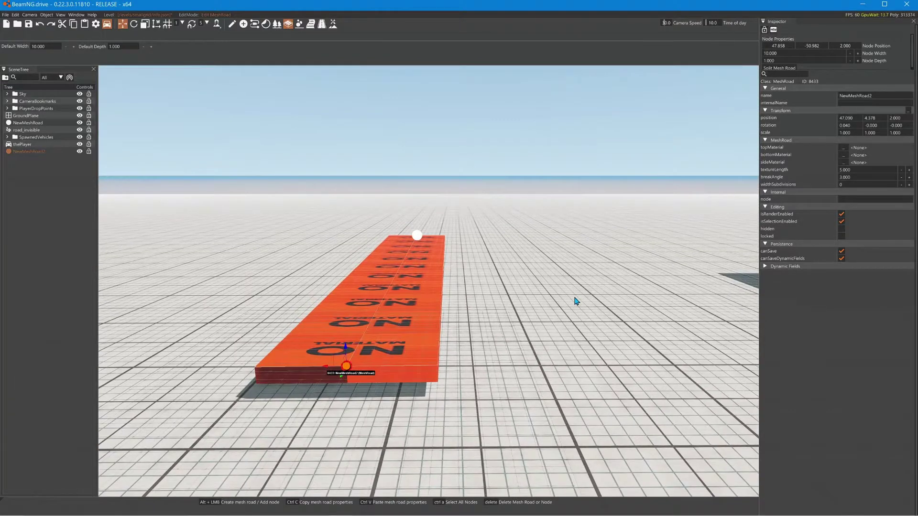
mouse_move(532, 292)
right_mouse_down()
mouse_move(532, 262)
mouse_move(532, 282)
right_mouse_up()
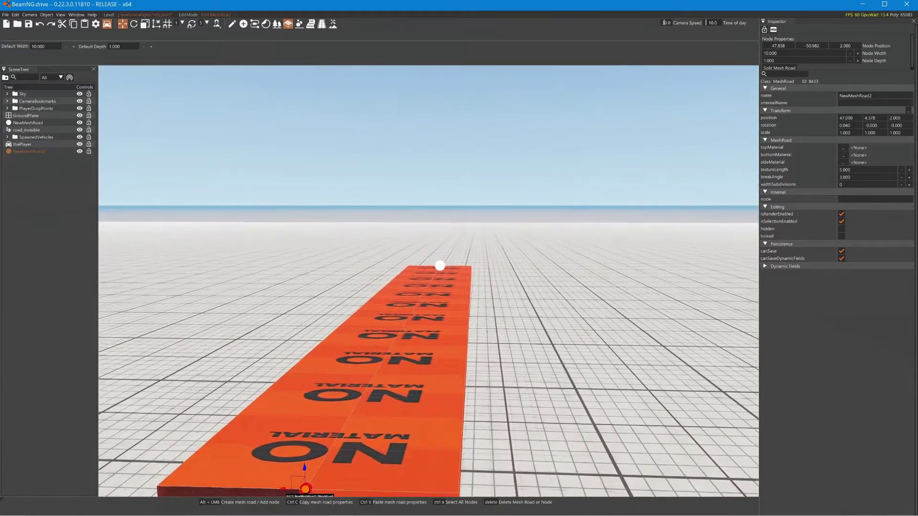
scroll(498, 308, "down", 3)
right_click_drag(405, 377, 382, 359)
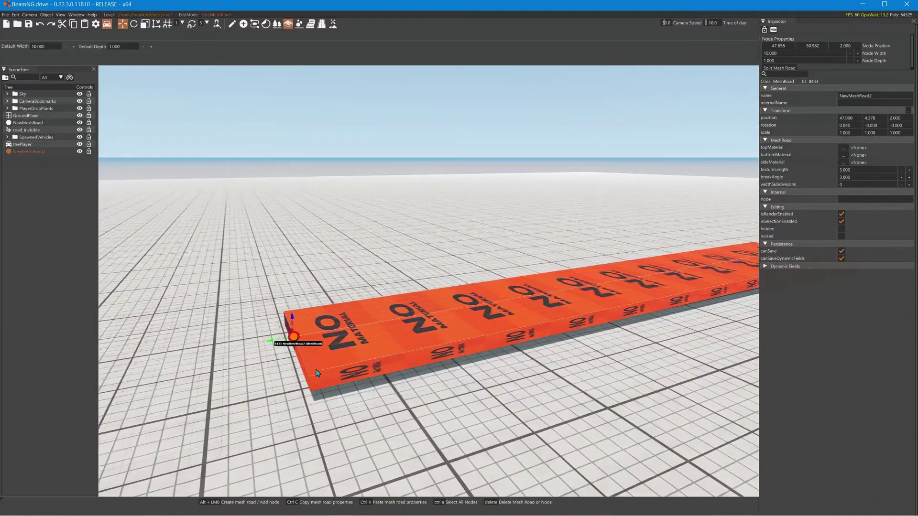
left_click(287, 342)
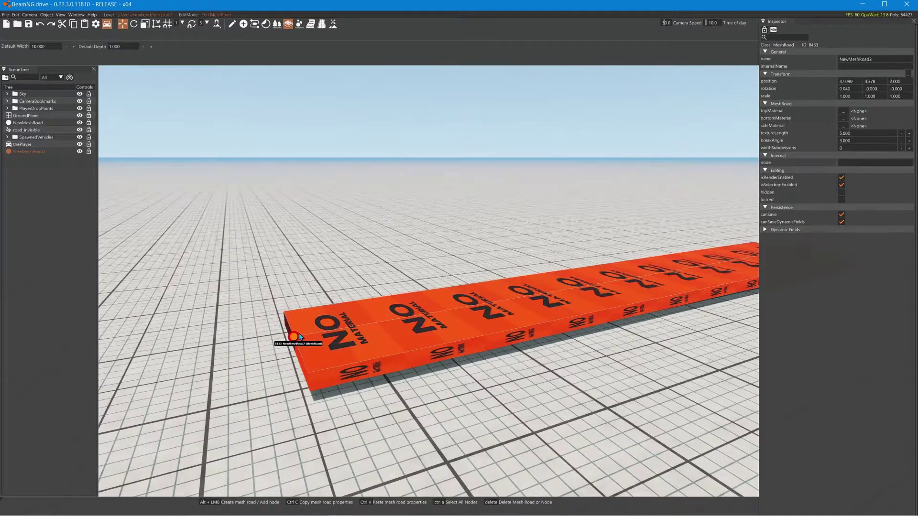
right_click_drag(287, 342, 234, 357)
left_click(599, 261)
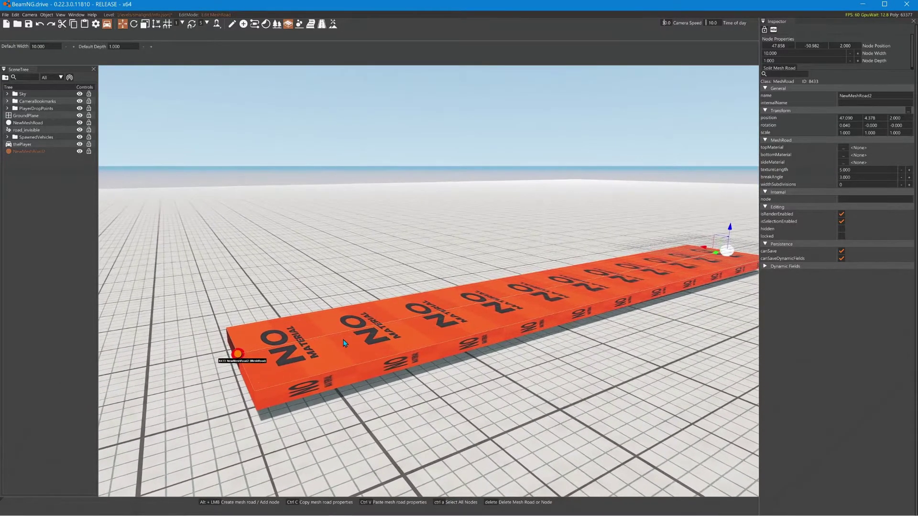
left_click(238, 354)
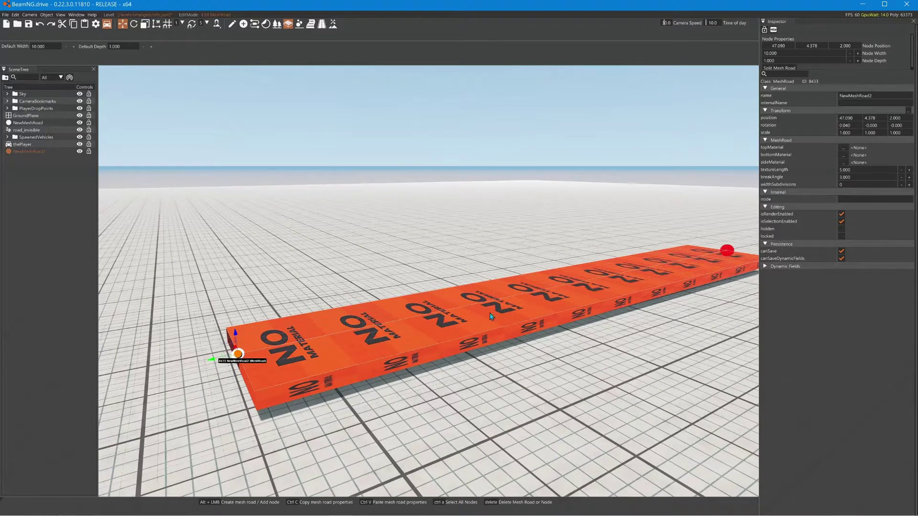
left_click(727, 250)
left_click(538, 288)
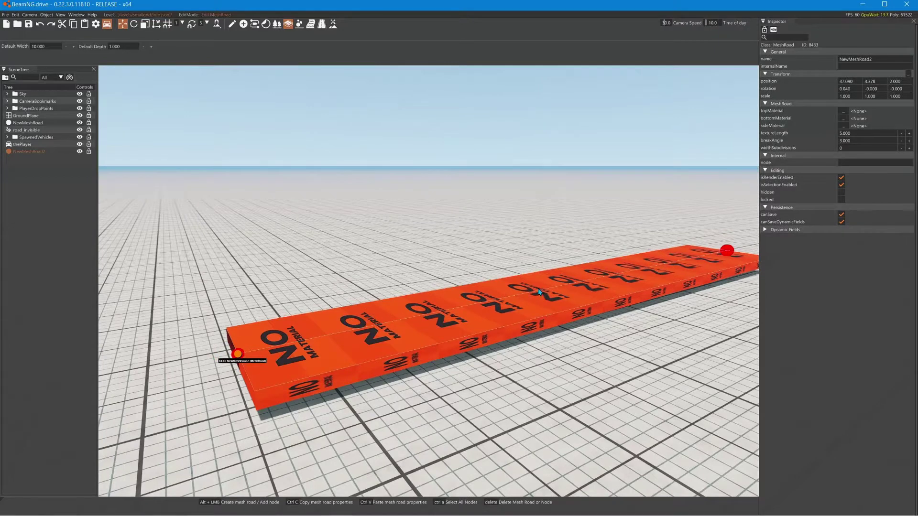
Switch to object selection, deselect the new mesh road and reselect it in the Mesh Road Editor.
left_click(30, 154)
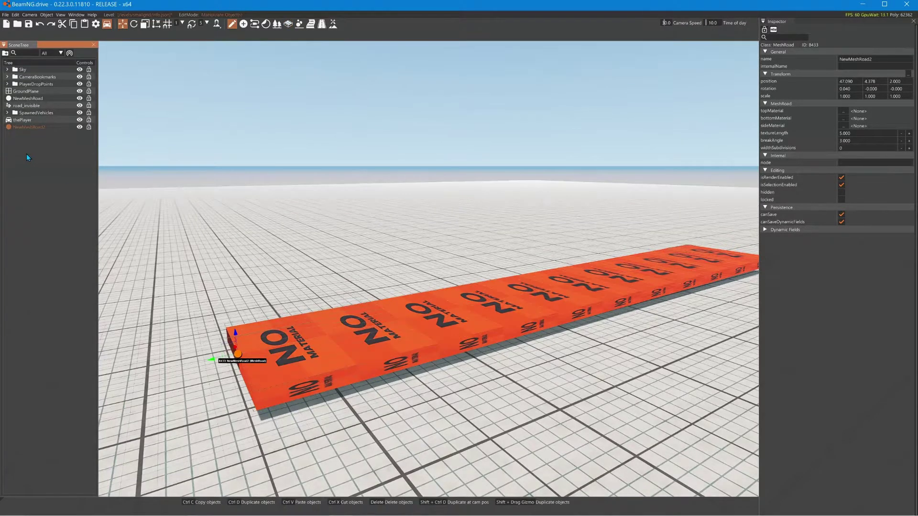
left_click(22, 127)
left_click(222, 114)
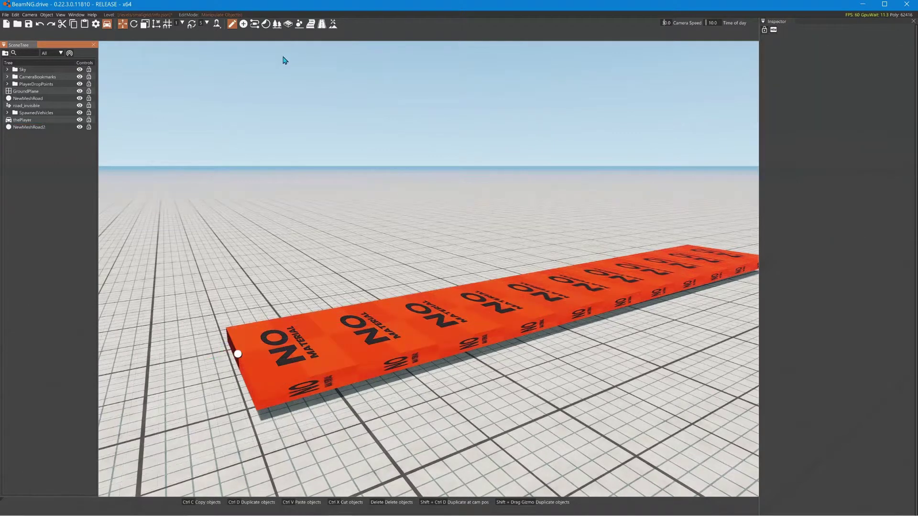
left_click(289, 24)
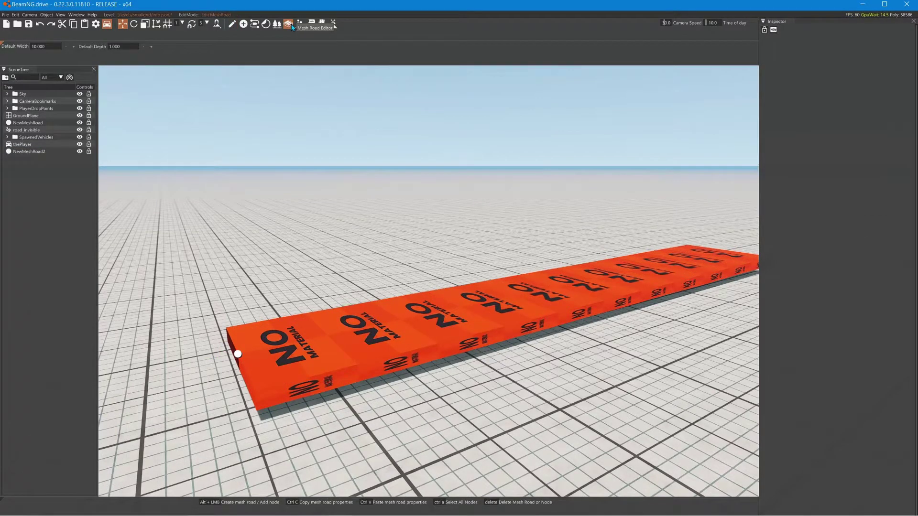
left_click(443, 333)
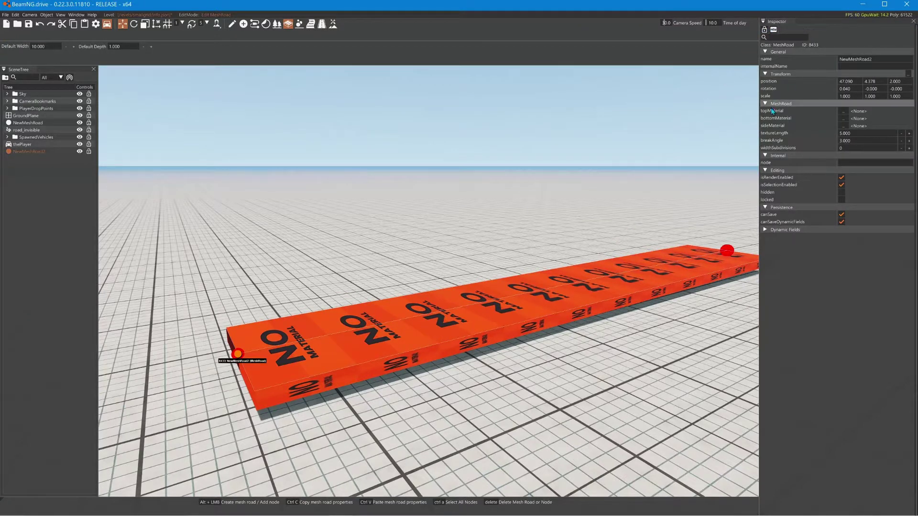
Set the mesh road's top and side materials to track_editor_grid and its bottom material to Grid512_Black_Mat.
left_click(845, 112)
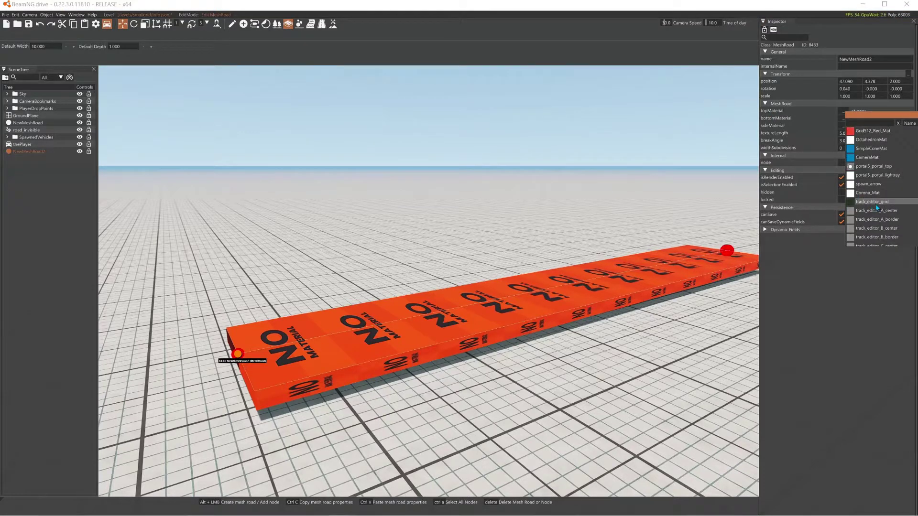
left_click(876, 202)
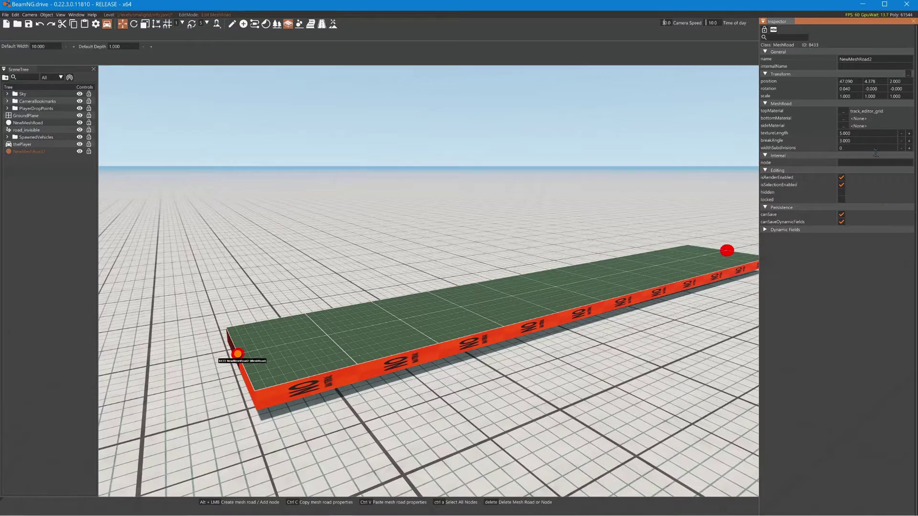
left_click(843, 126)
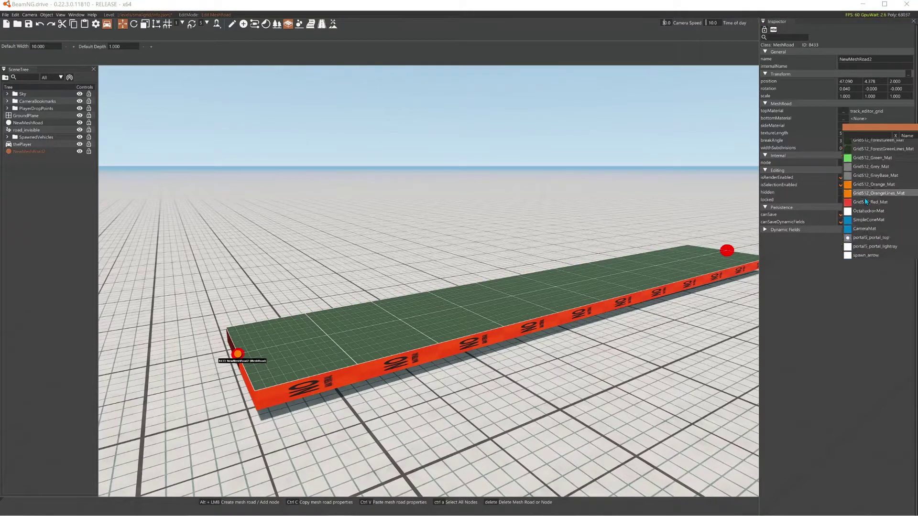
left_click(849, 243)
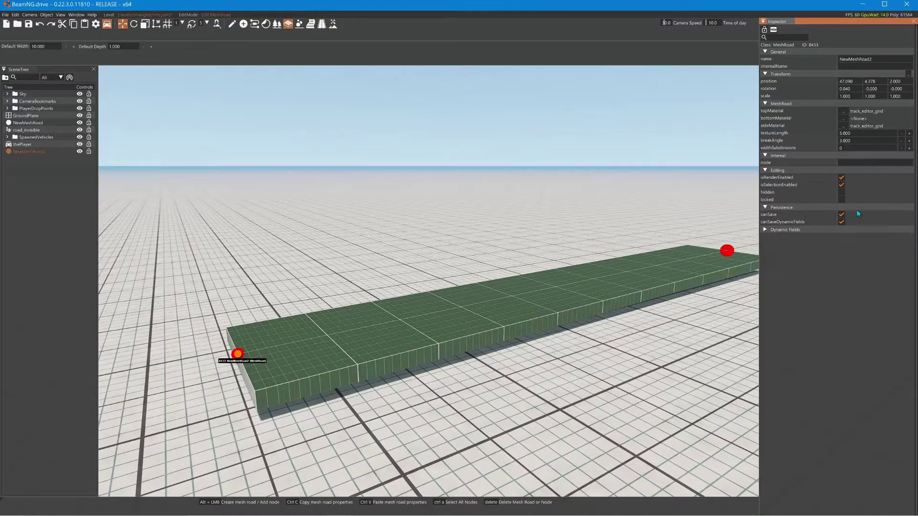
left_click(844, 118)
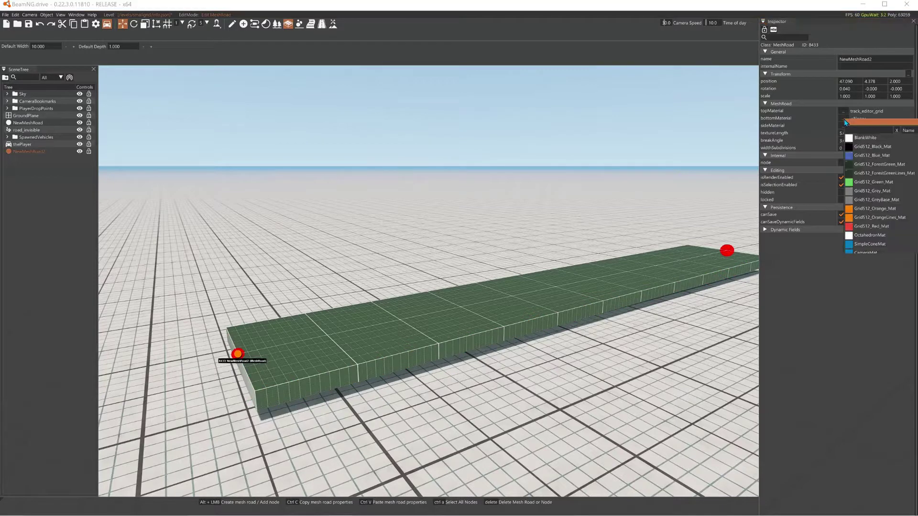
left_click(851, 147)
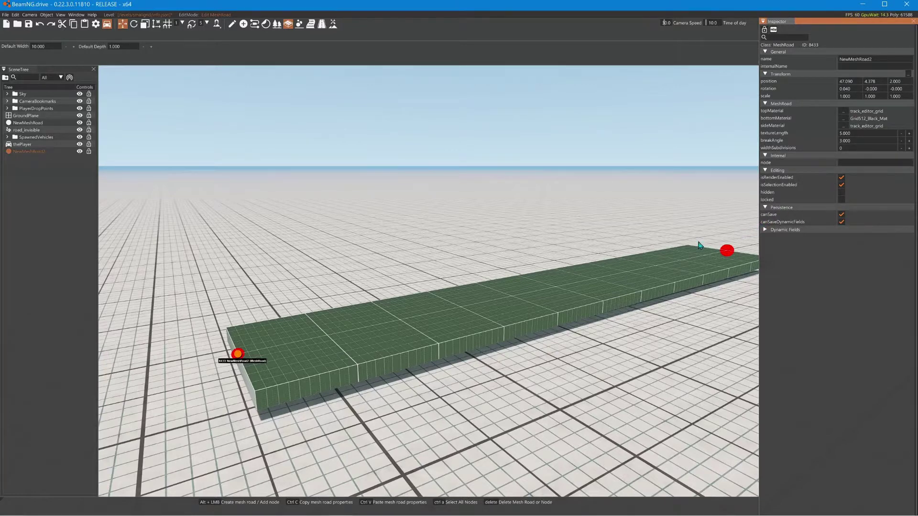
Deselect the new mesh road, select it again from the scene tree and return to the Mesh Road Editor.
right_click_drag(481, 358, 431, 344)
key("s")
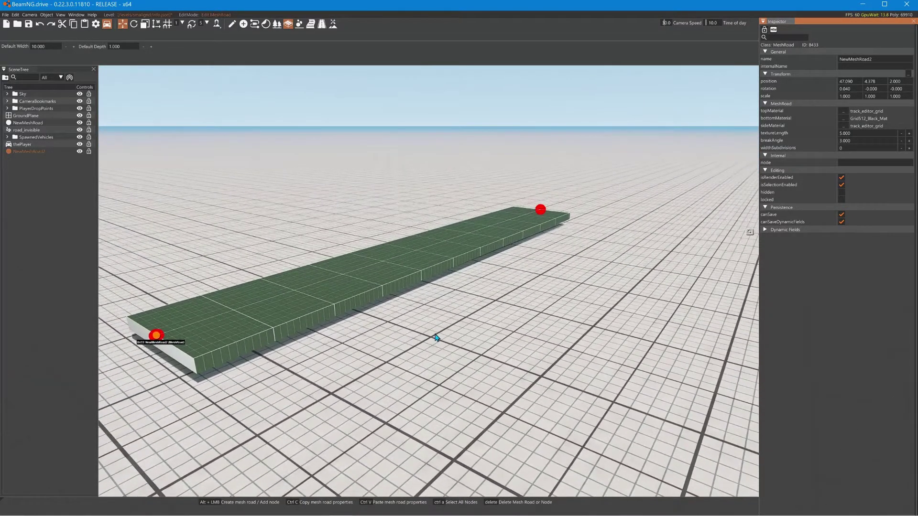
left_click(336, 166)
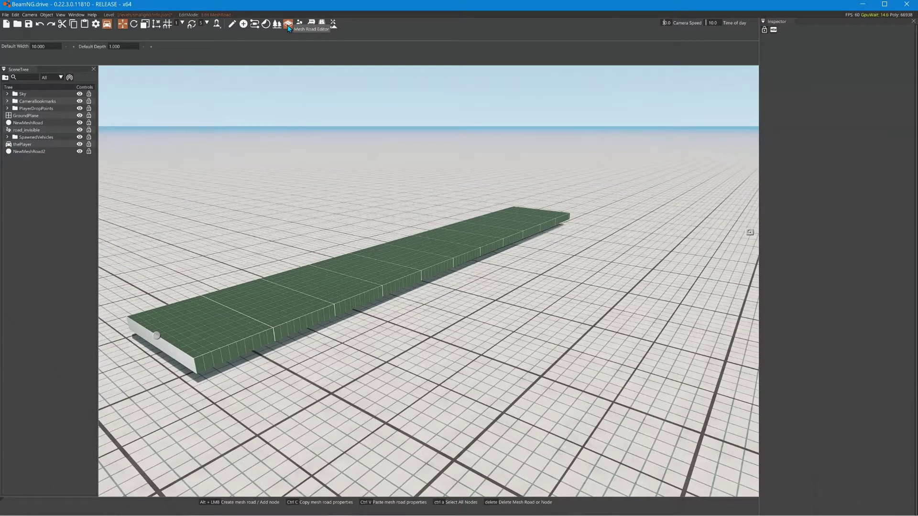
left_click(26, 151)
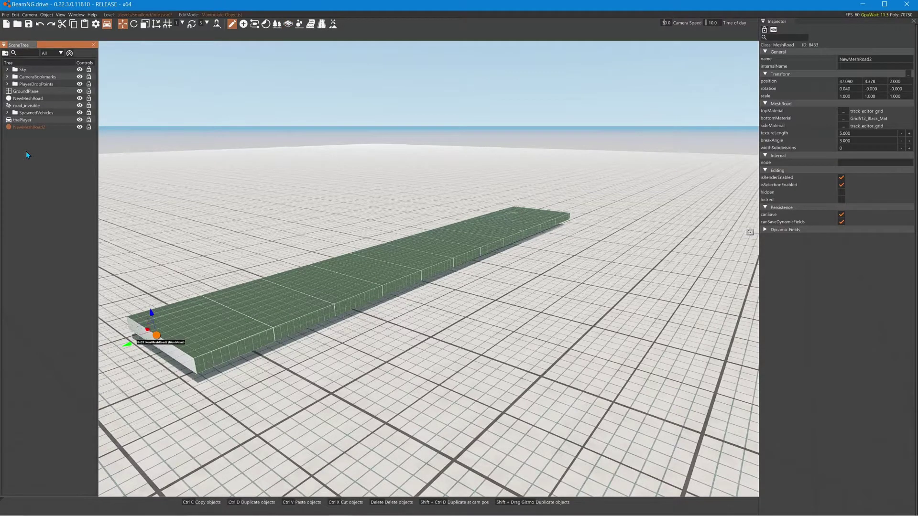
left_click(362, 287)
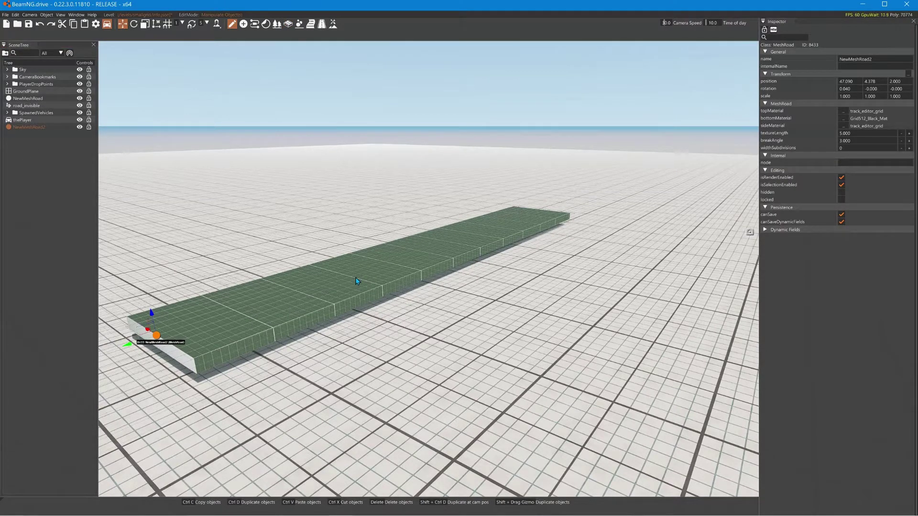
left_click(288, 23)
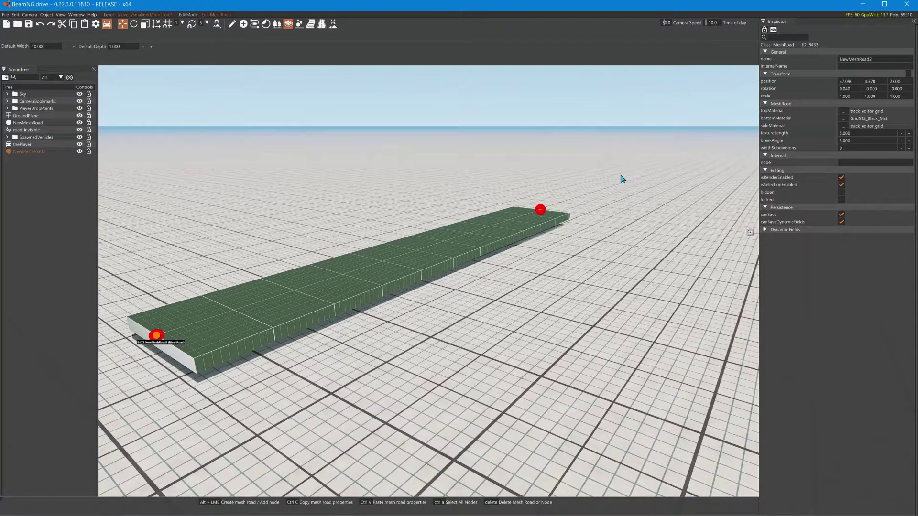
Extend the mesh road beyond its far end with a series of additional nodes that curve back in an S shape.
left_click_drag(622, 179, 645, 182, "alt")
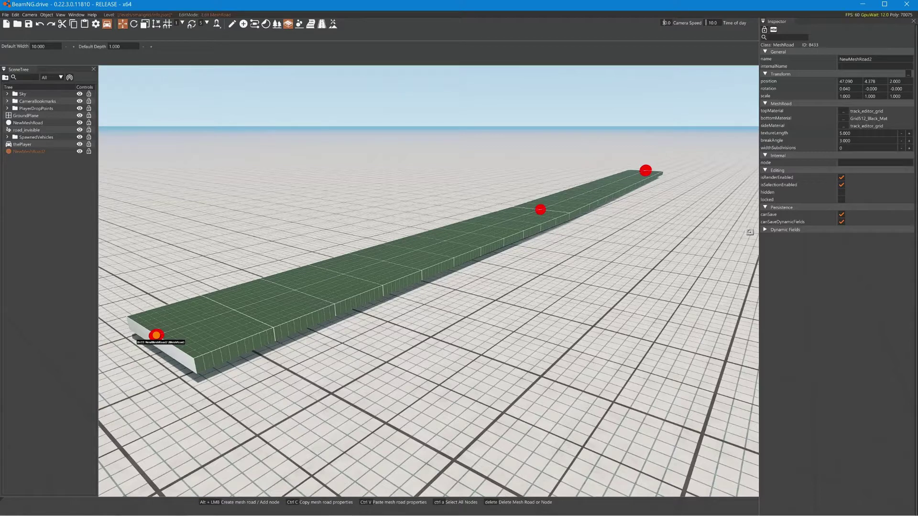
left_click_drag(646, 181, 639, 185, "alt")
left_click(659, 164, "alt")
left_click(637, 152, "alt")
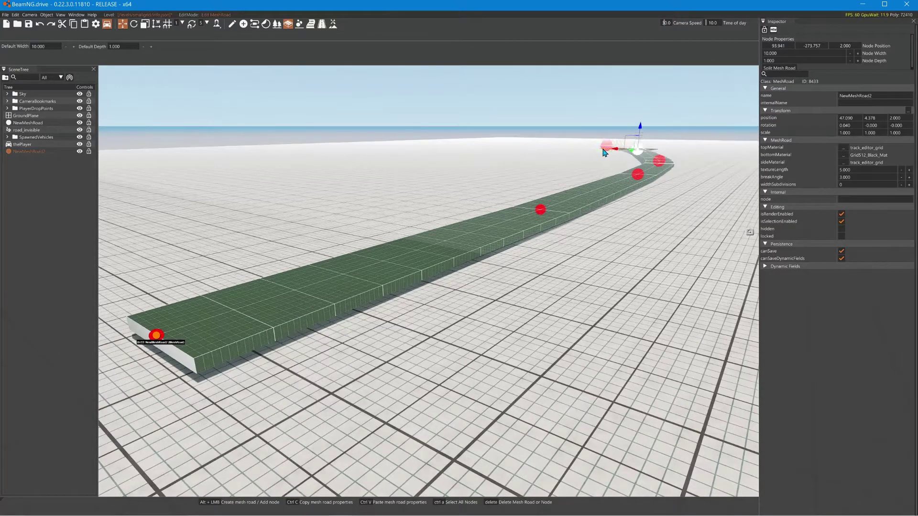
left_click(592, 145, "alt")
left_click(520, 149, "alt")
left_click(479, 166, "alt")
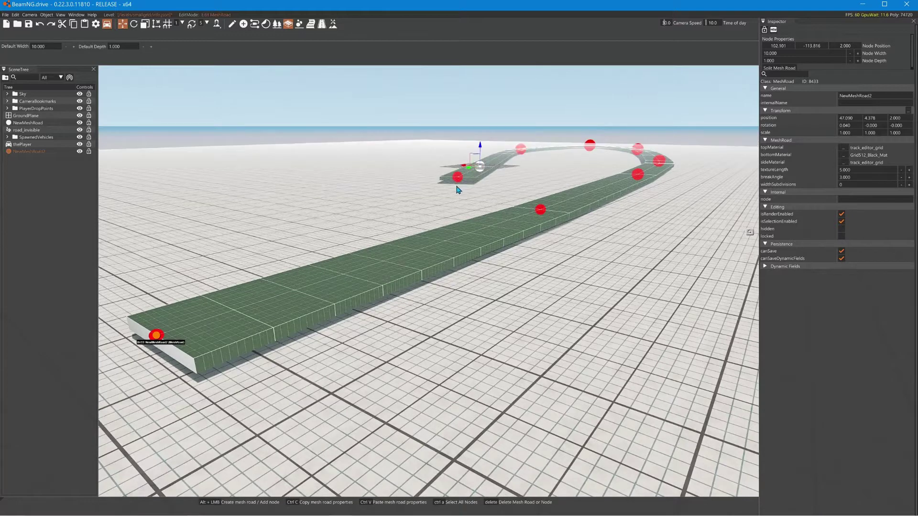
left_click(424, 181, "alt")
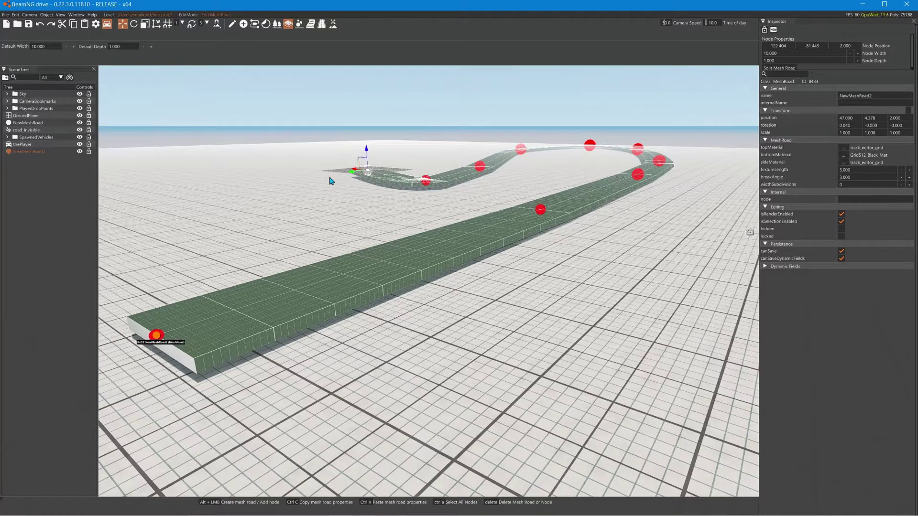
Undo all the added curve nodes, back to the straight two-node mesh road.
key("ctrl+z")
key("ctrl+z")
key("ctrl+z")
key("ctrl+z")
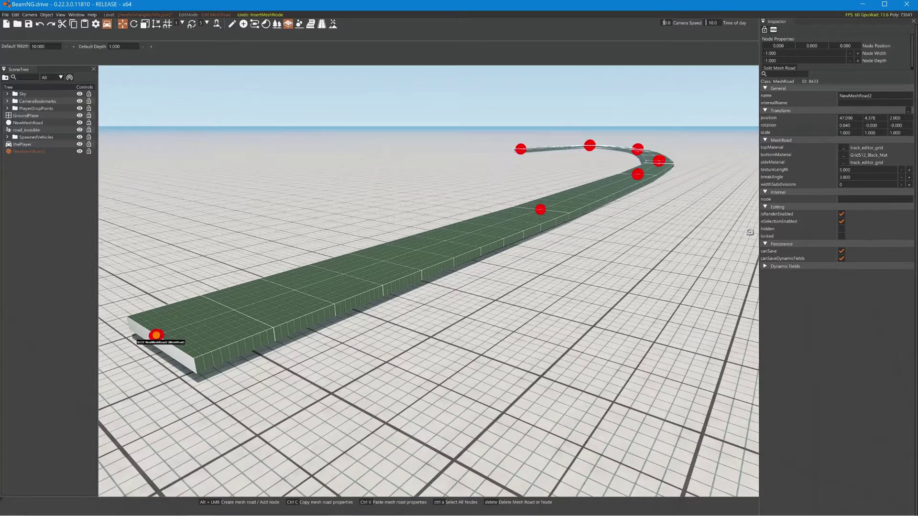
key("ctrl+z")
key("ctrl+z")
key("ctrl+z")
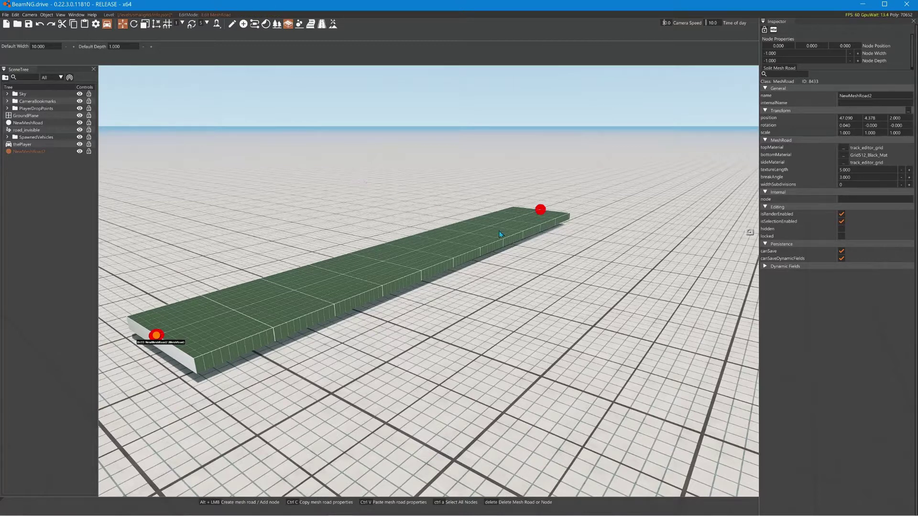
Extend the mesh road in a straight line with a new node beyond its far end, at about Y -111.9.
left_click(545, 214)
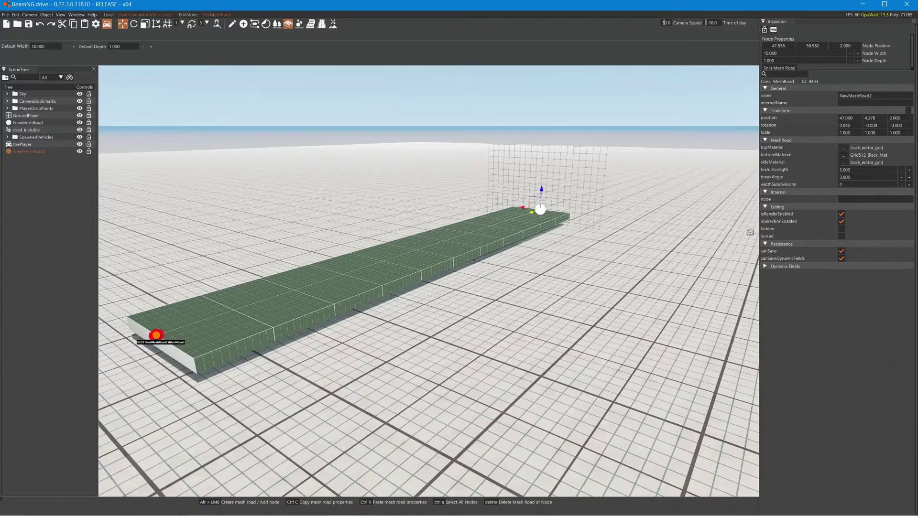
left_click_drag(534, 211, 641, 169)
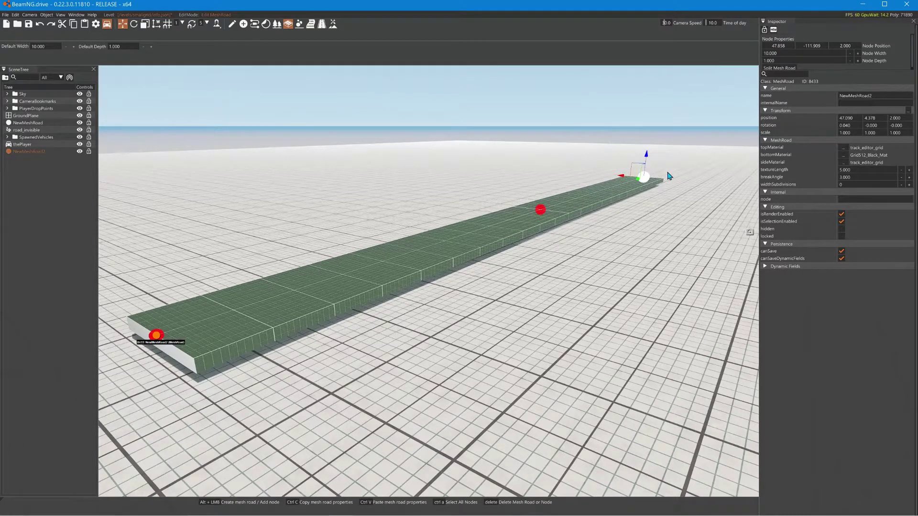
Move the road's middle node sideways and up to about X 64.5, Y -67.1, Z 5.7, bending the road.
right_click_drag(503, 278, 537, 312)
key("w")
left_click(473, 304)
key("a")
left_click(537, 311)
left_click(458, 282)
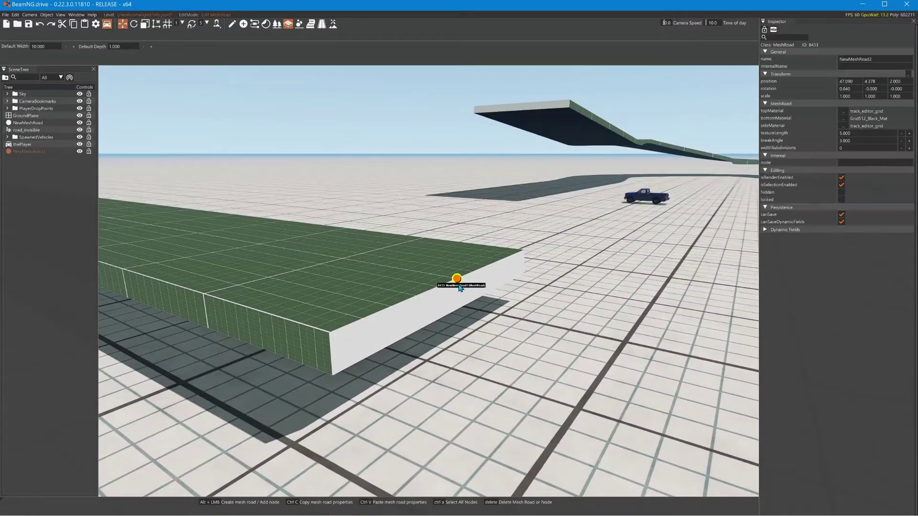
right_click_drag(483, 295, 430, 298)
right_click_drag(433, 260, 492, 263)
key("w")
left_click(447, 259)
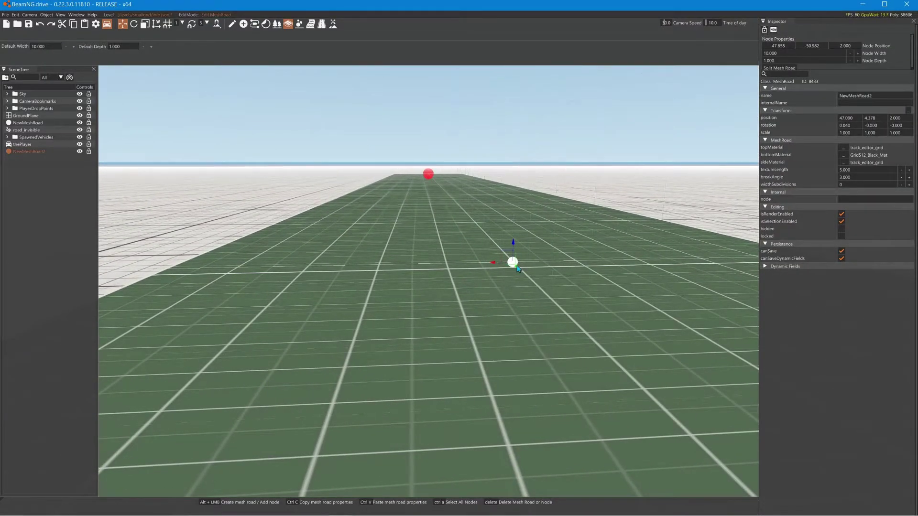
left_click_drag(516, 244, 520, 200)
key("s")
right_click_drag(521, 200, 549, 211)
key("a")
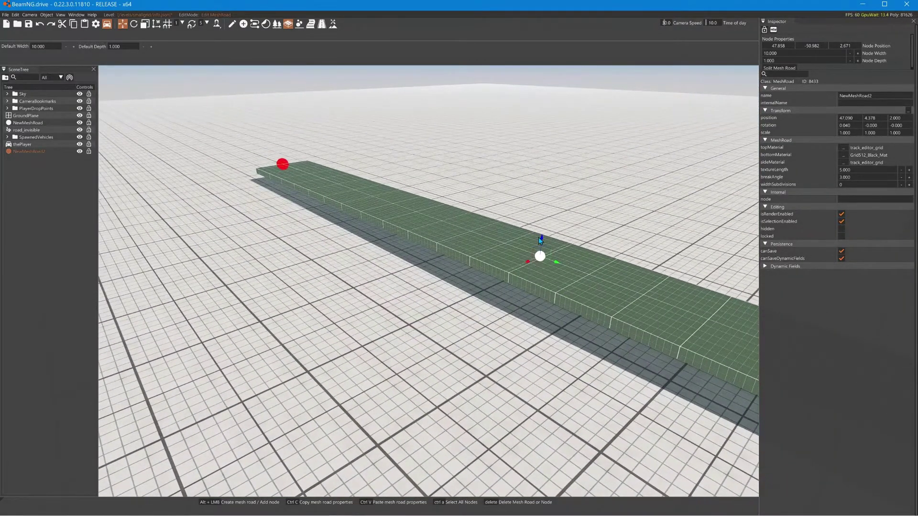
left_click_drag(543, 245, 277, 234)
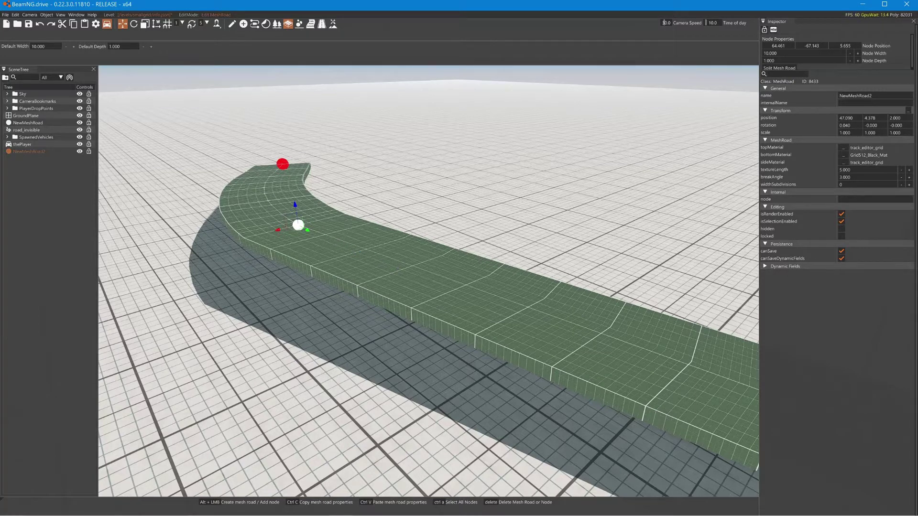
Insert a node in the stretch before the bend and move it to about X 59.8, Y -44.1, Z 6.8.
left_click(452, 276)
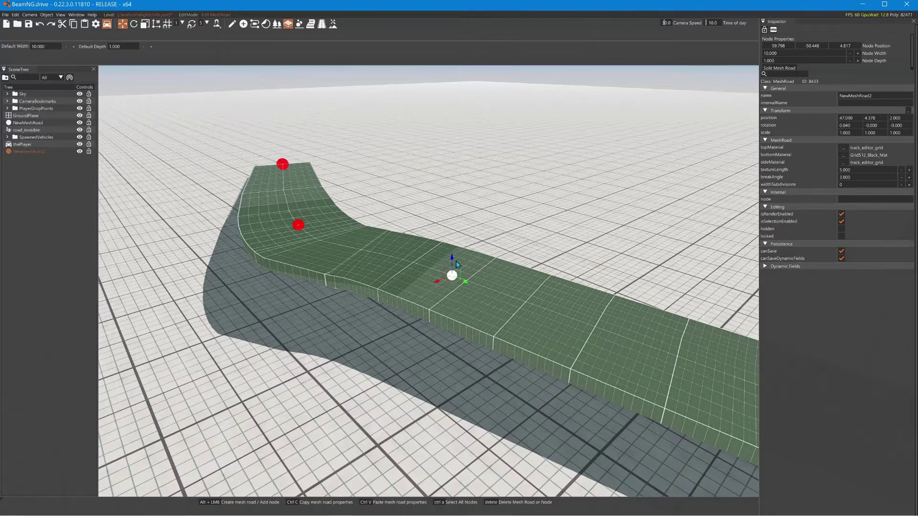
left_click_drag(452, 261, 507, 284)
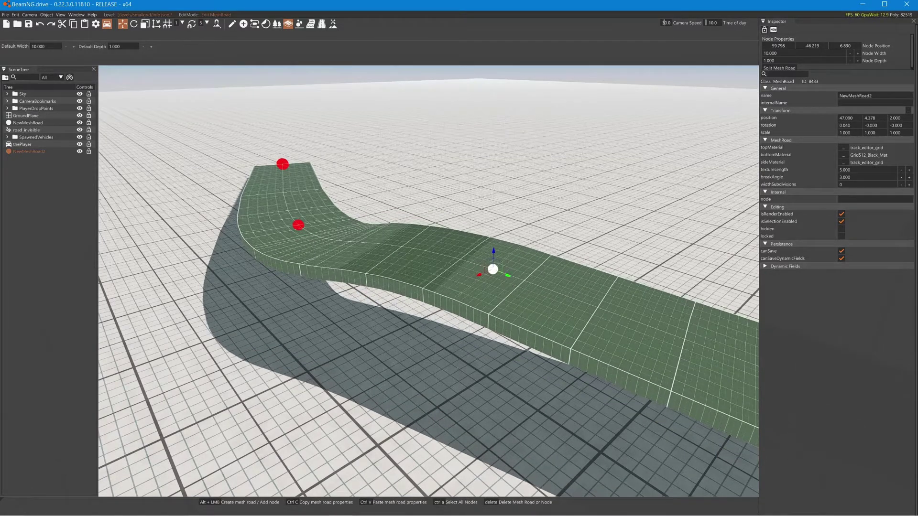
right_click_drag(508, 285, 545, 271)
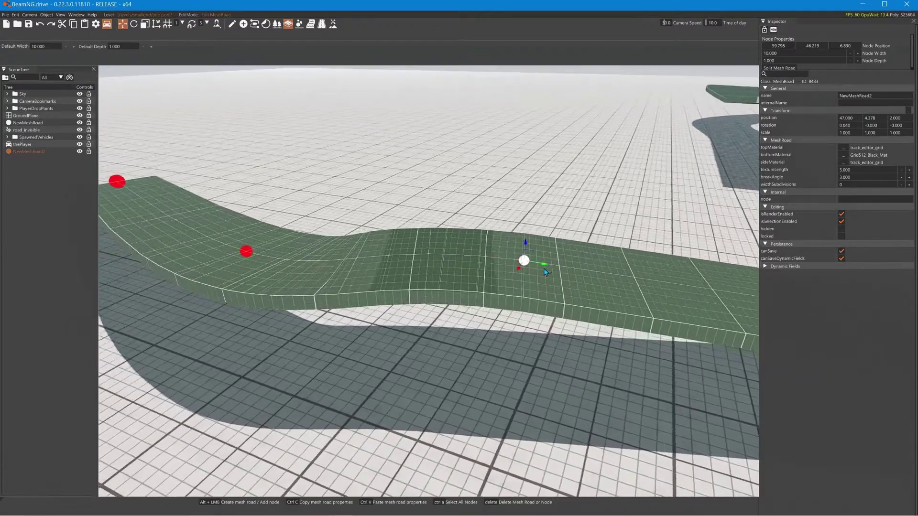
left_click_drag(546, 267, 427, 268)
right_click_drag(427, 268, 445, 271)
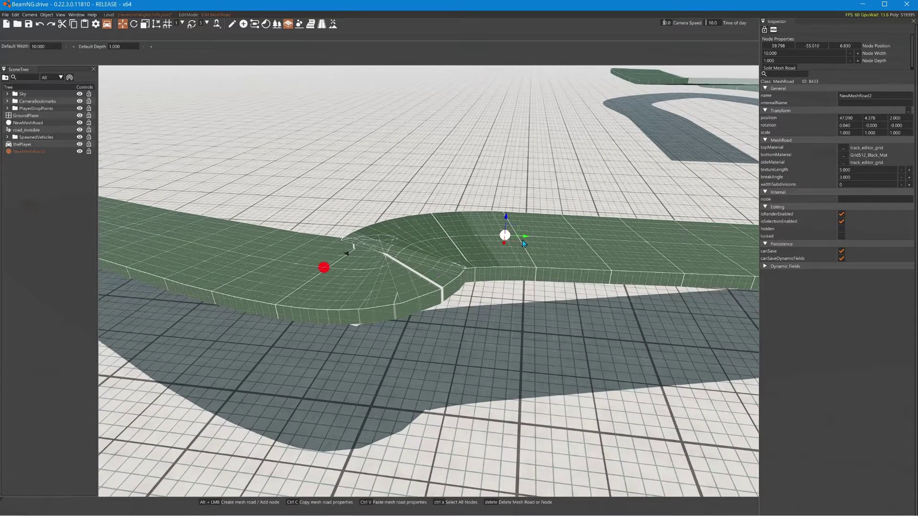
left_click_drag(525, 237, 682, 263)
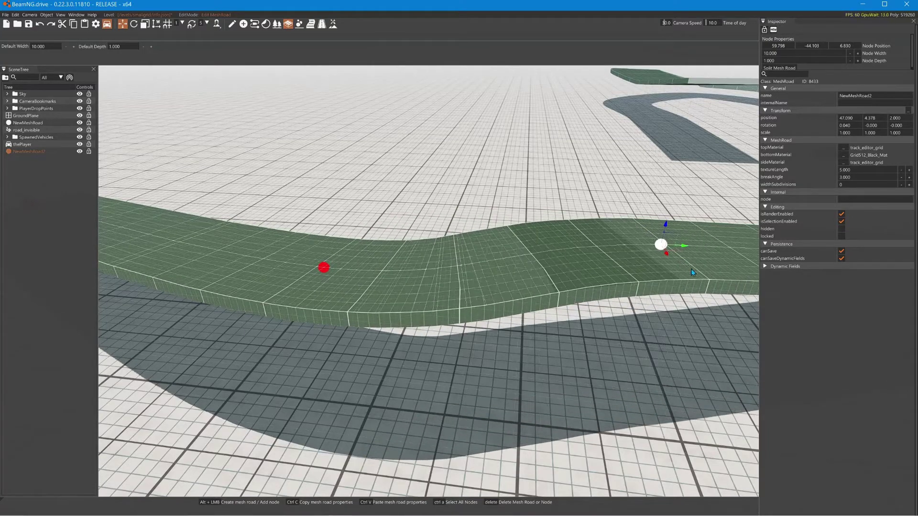
Examine the reshaped road along its length from its start end, and the area around the parked blue pickup truck.
key("d")
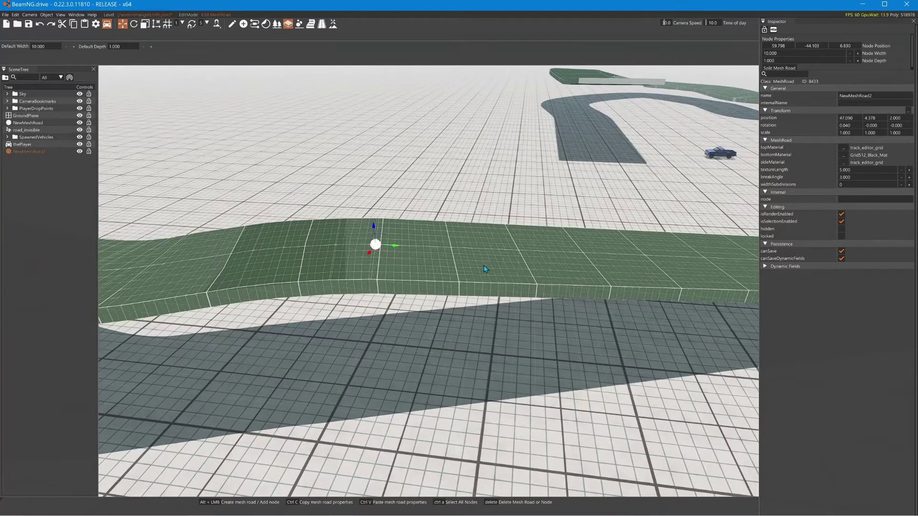
right_click_drag(489, 265, 445, 248)
key("d")
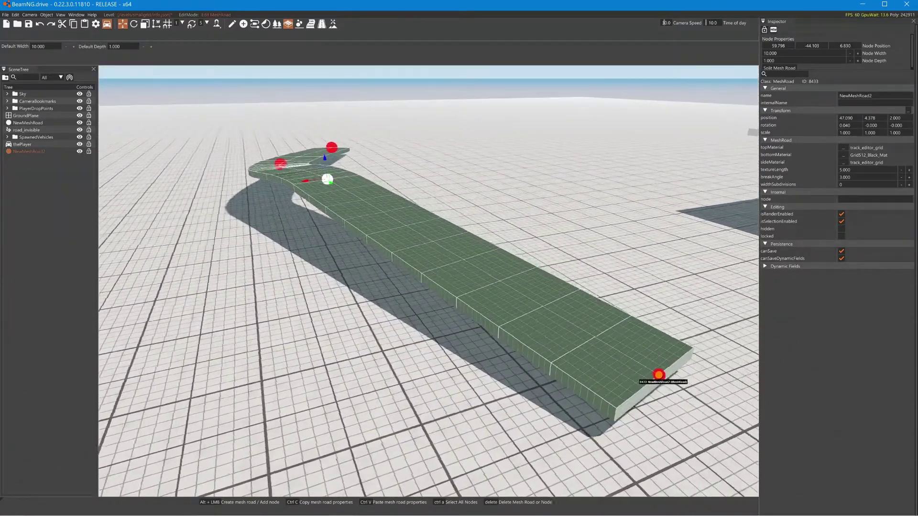
key("d")
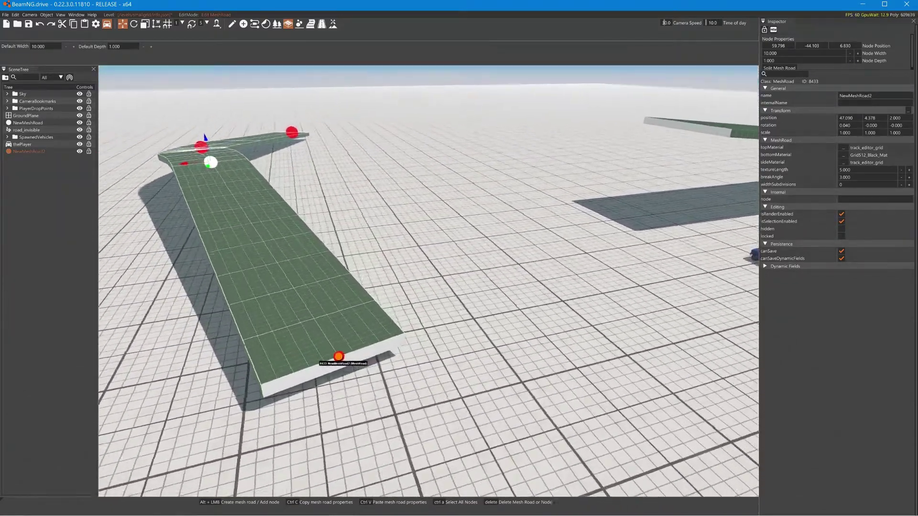
key("s")
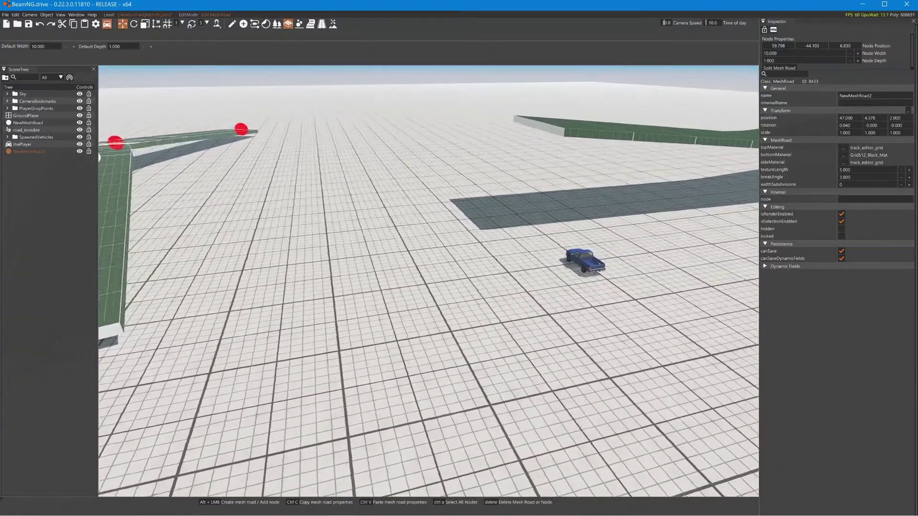
key("d")
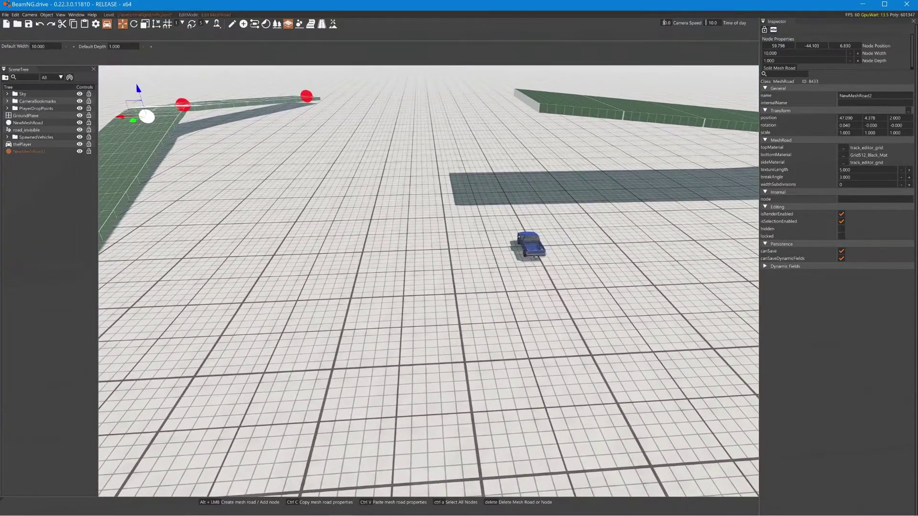
right_click_drag(507, 267, 488, 267)
key("w")
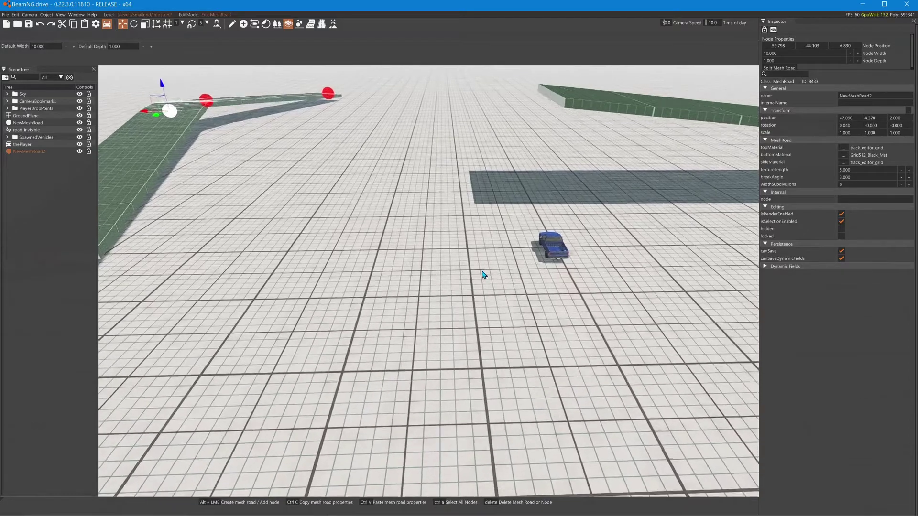
key("w")
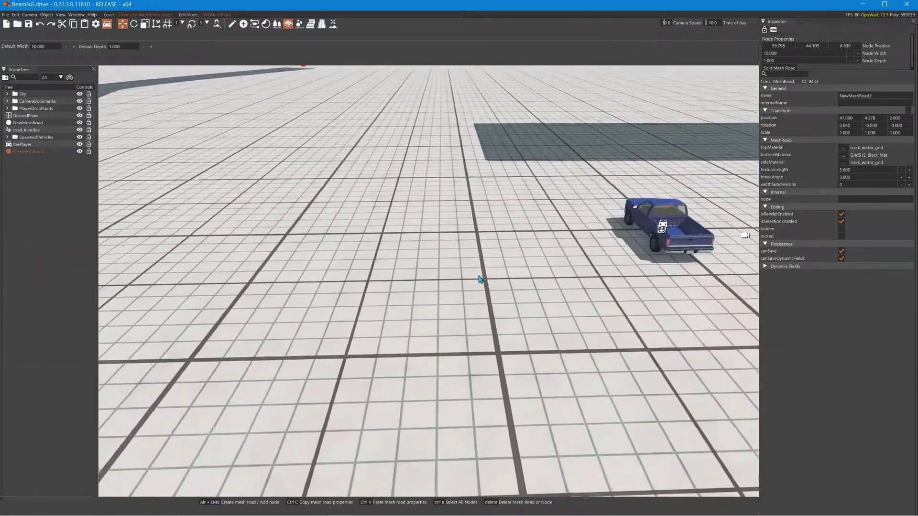
key("s")
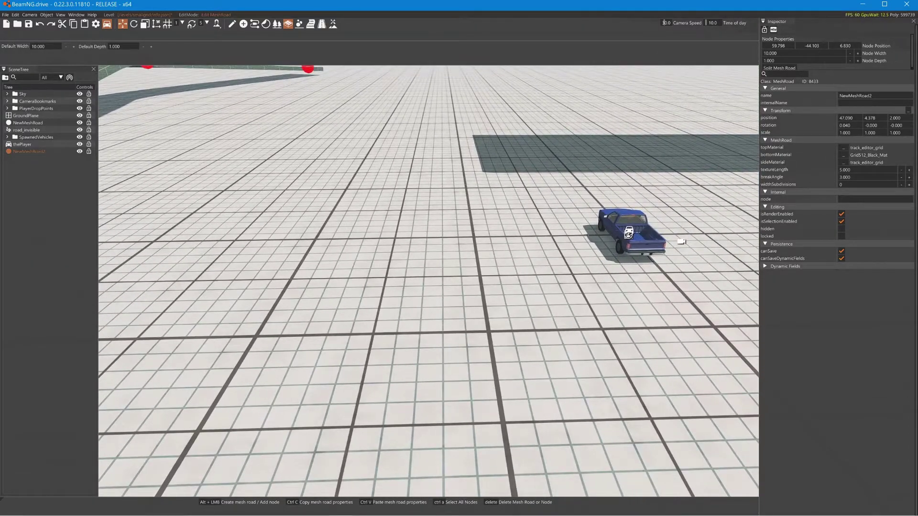
View the pickup truck through the vehicle camera and return to the free camera with both mesh roads in sight.
key("shift+c")
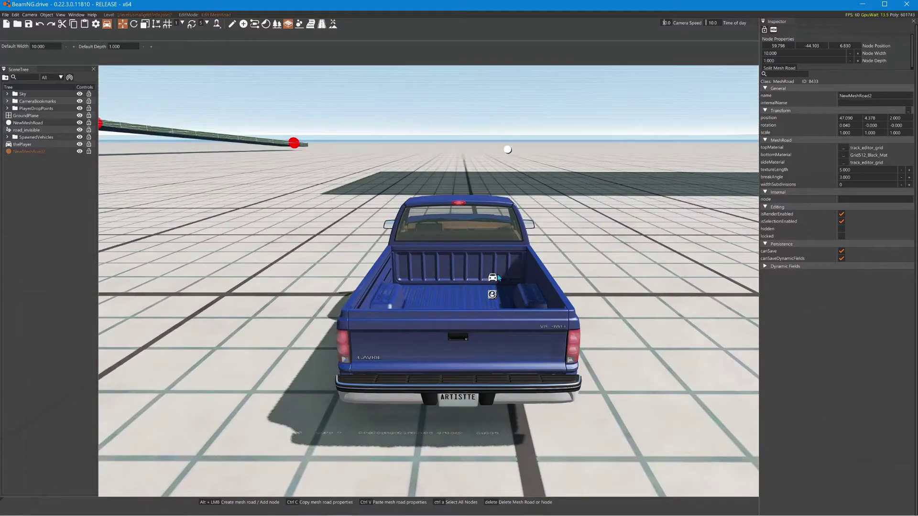
scroll(497, 276, "up", 2)
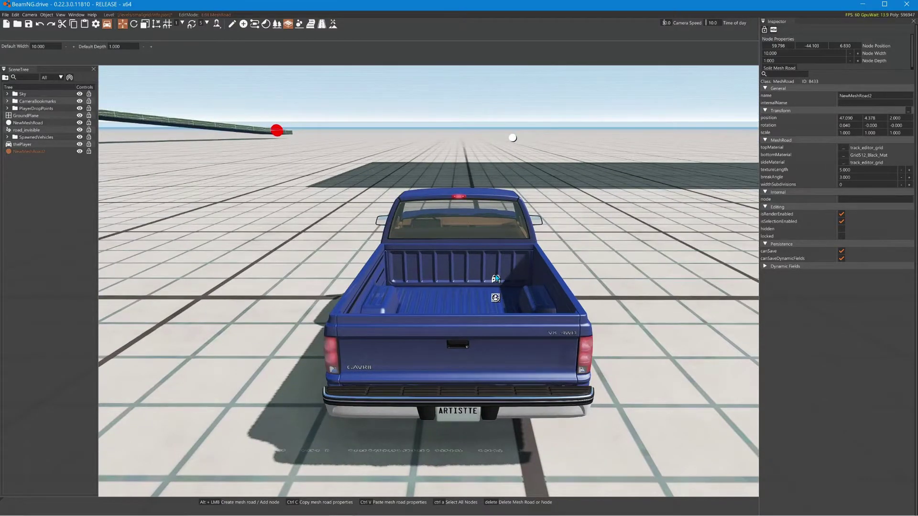
scroll(428, 281, "down", 5)
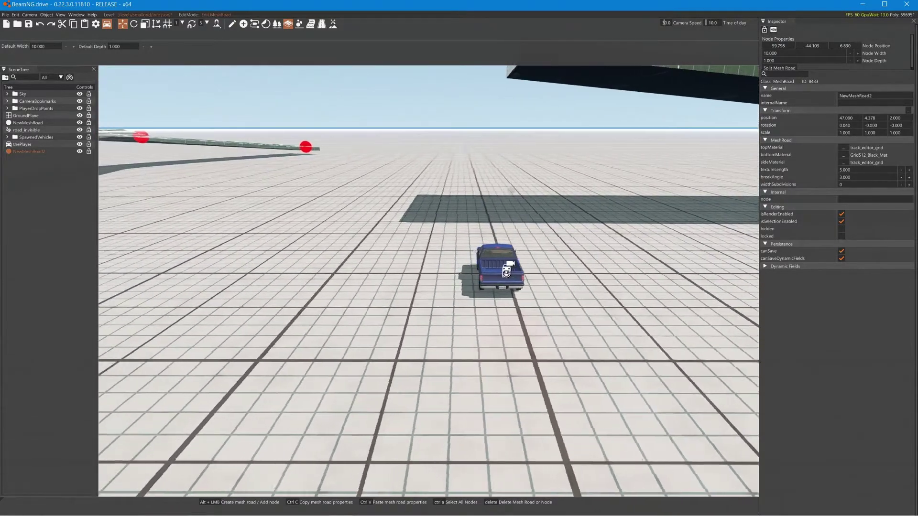
key("a")
key("w")
key("d")
key("s")
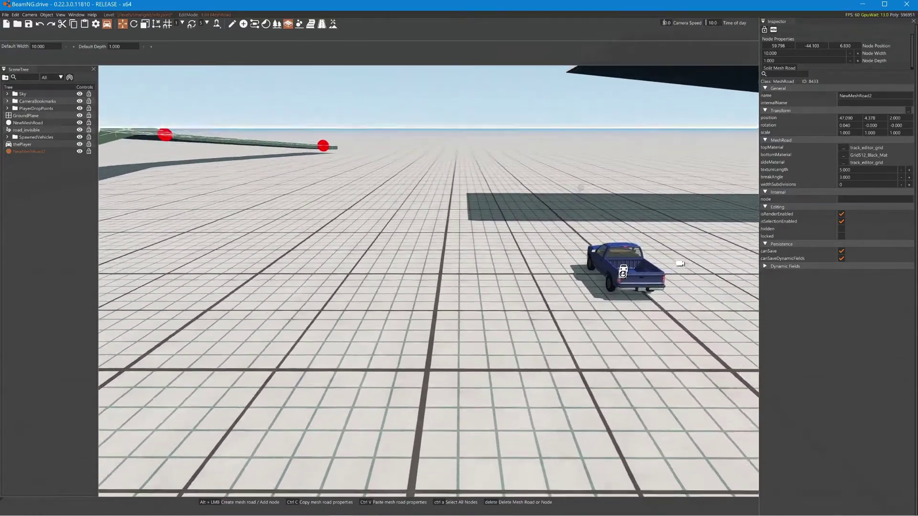
key("s")
right_click_drag(428, 281, 496, 277)
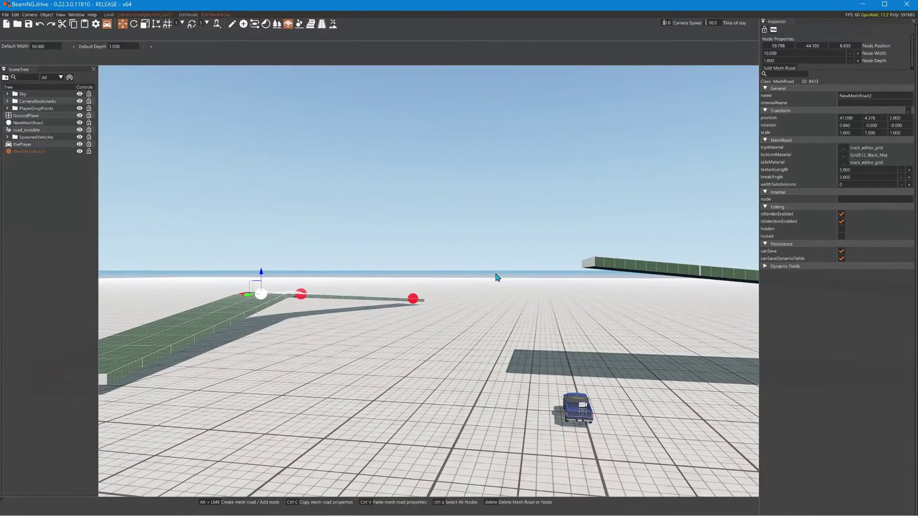
Examine the bent mesh road around its start end and the open ground beyond it.
key("w")
key("s")
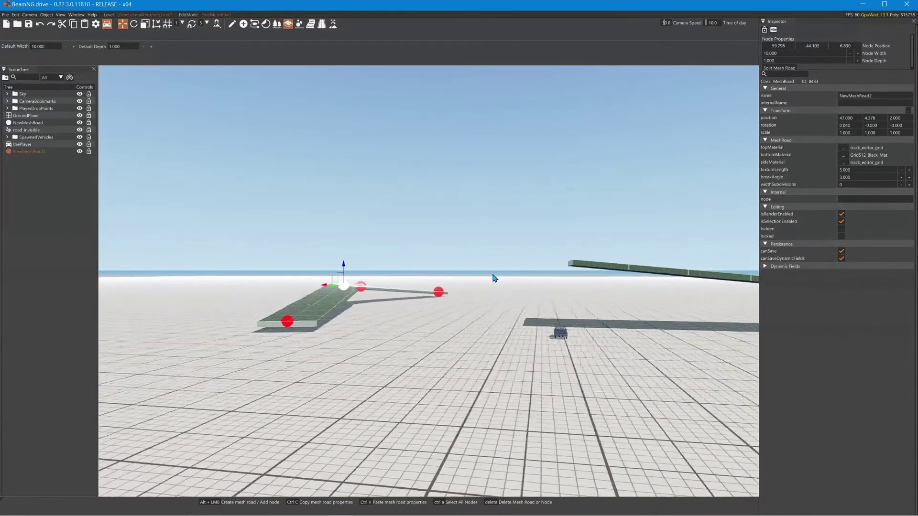
right_click_drag(493, 277, 481, 278)
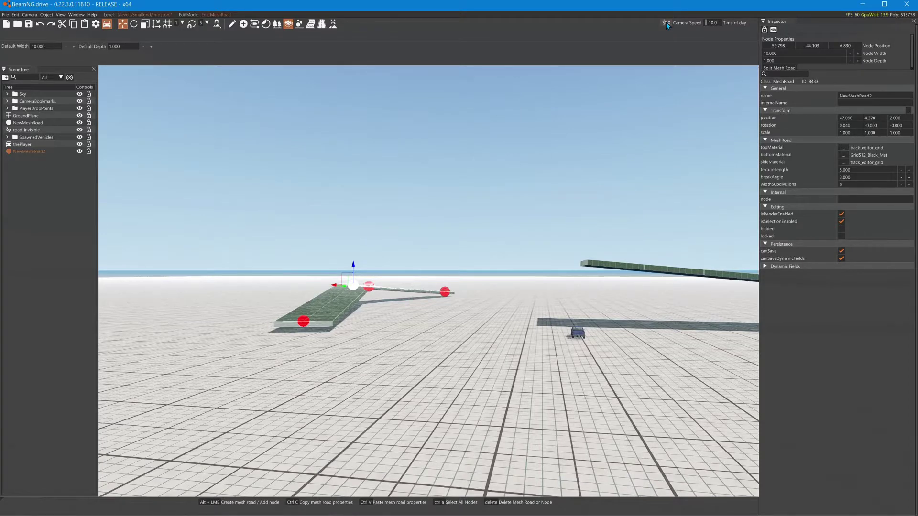
mouse_move(518, 250)
right_mouse_down()
mouse_move(492, 258)
mouse_move(530, 261)
right_mouse_up()
key("w")
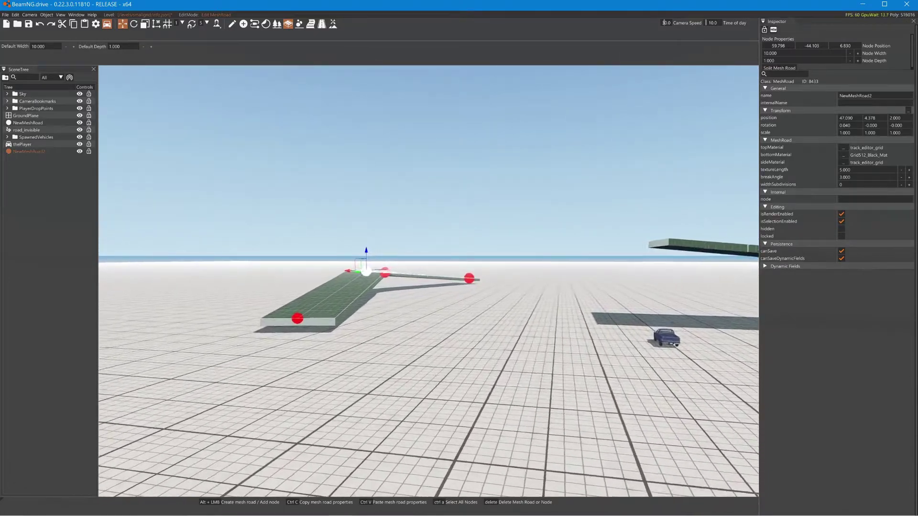
key("w")
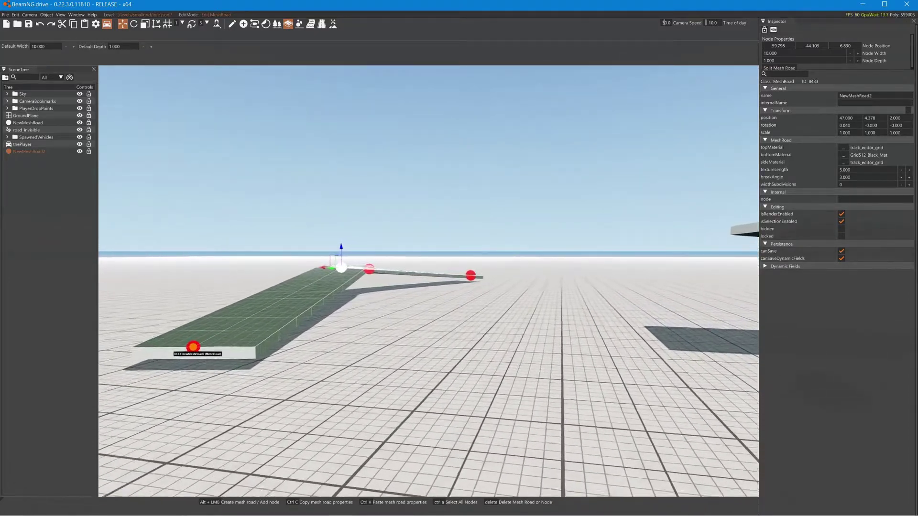
key("w")
key("s")
key("a")
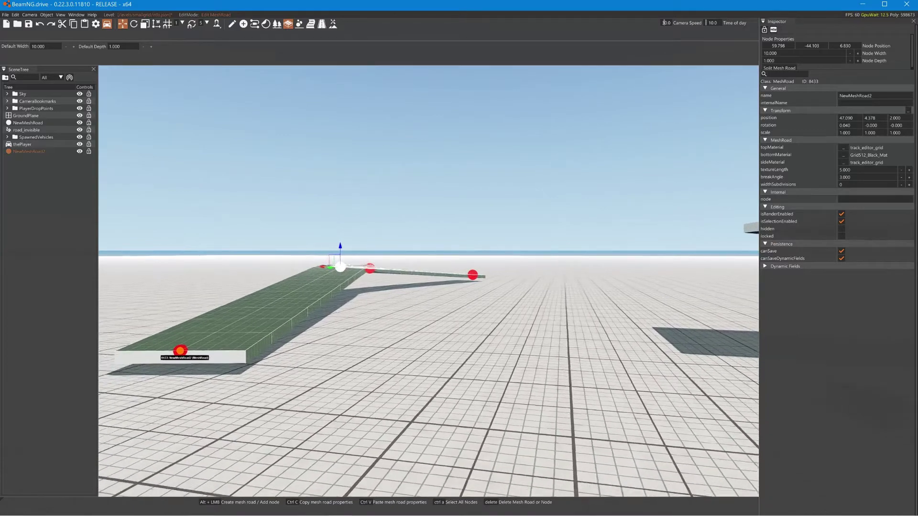
key("a")
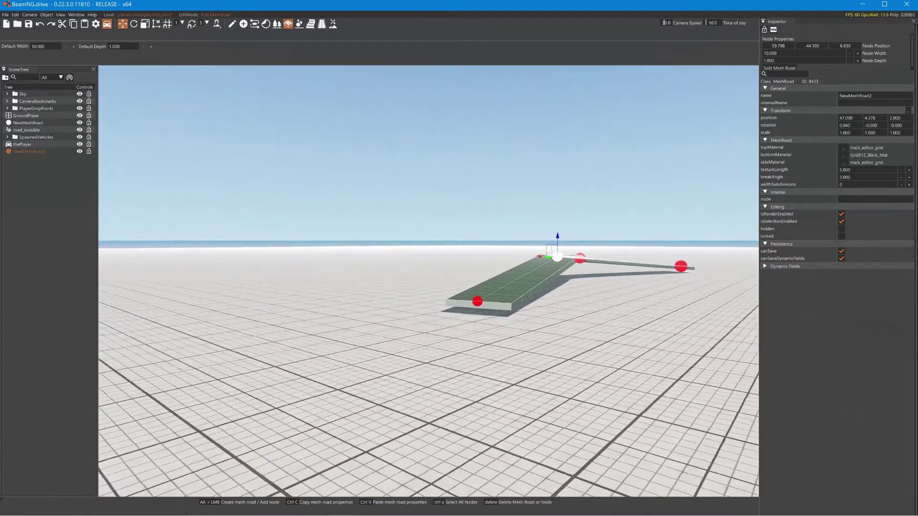
key("a")
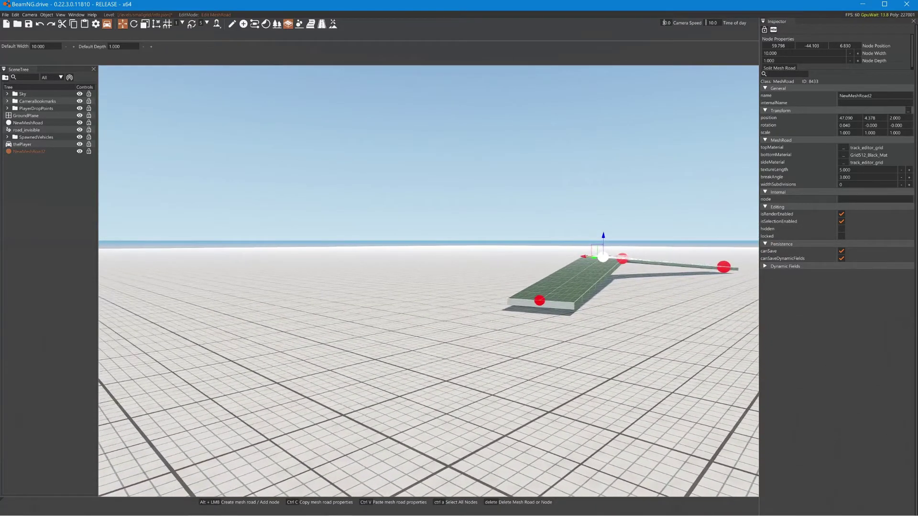
right_click_drag(428, 281, 287, 304)
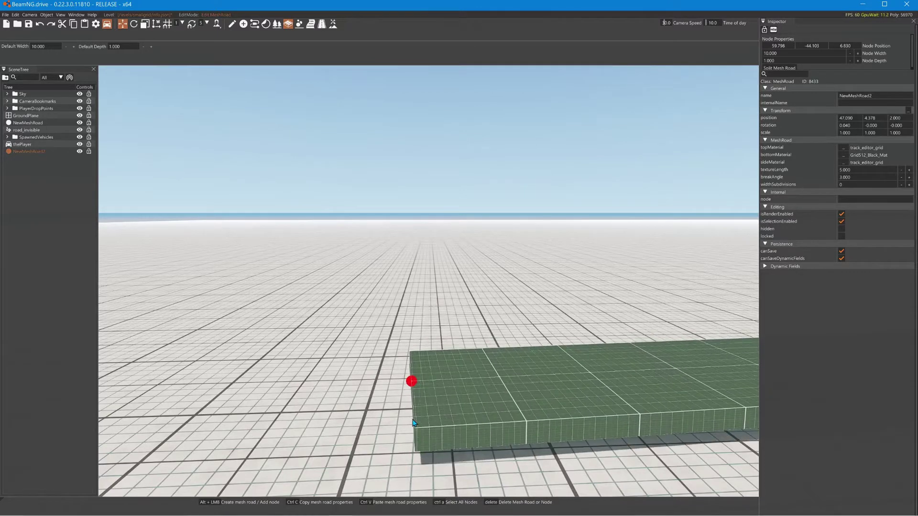
Create a new straight four-node mesh road on the open ground, from about X 40.4, Y 60.9 to X 266.5, Y 66.6.
left_click(395, 410)
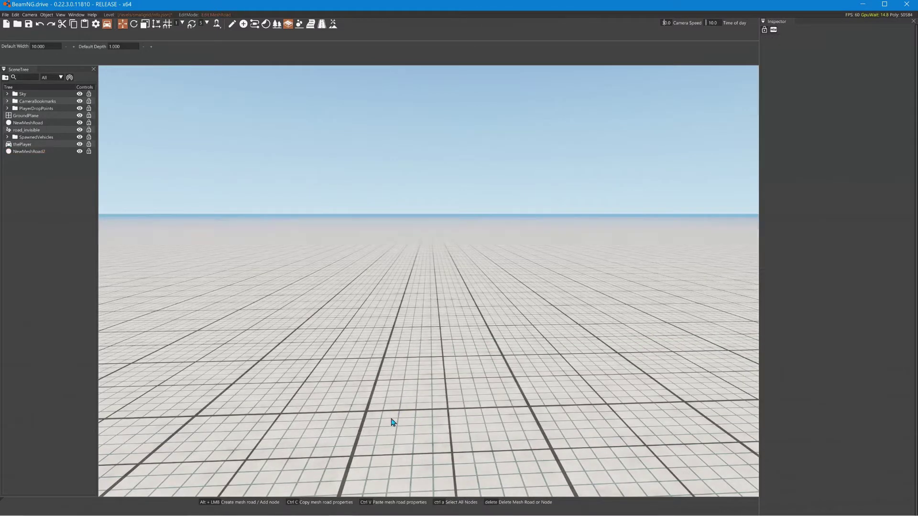
key("alt")
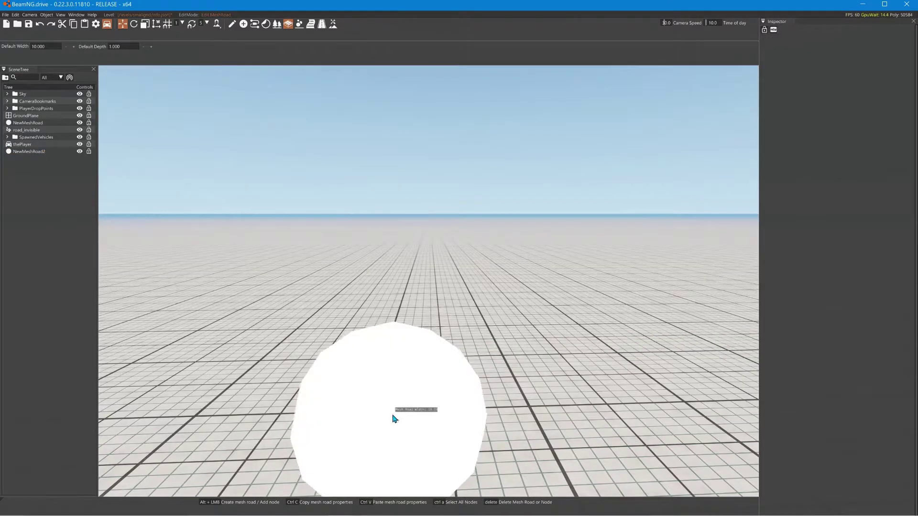
left_click(398, 382, "alt")
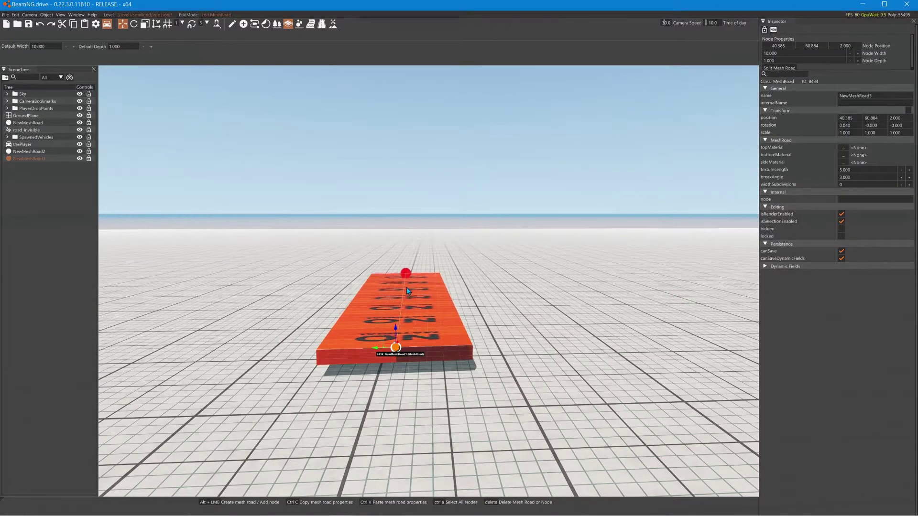
left_click(407, 280, "alt")
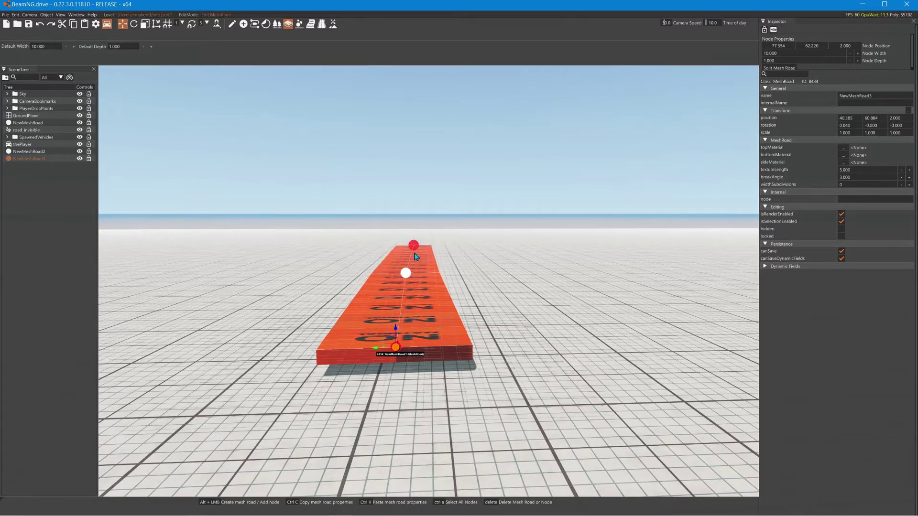
left_click(416, 237, "alt")
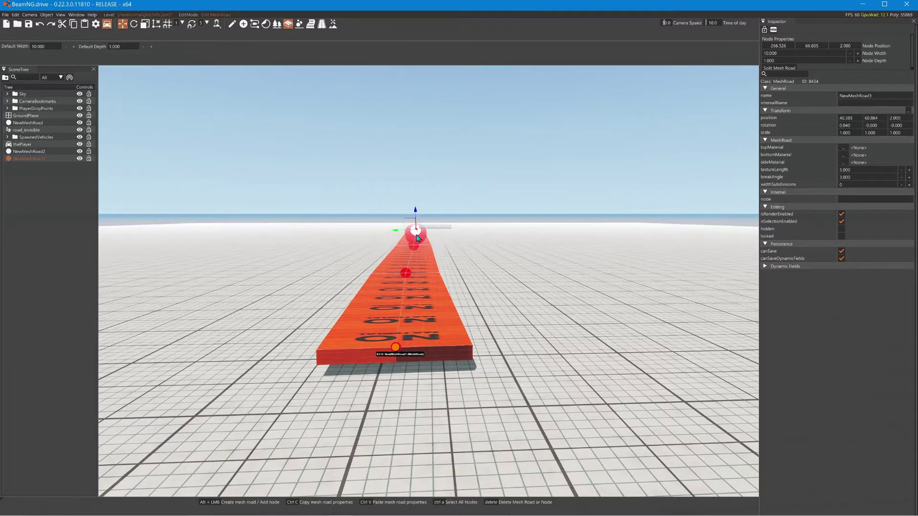
Assign track_editor_grid as the top and side material of the whole new mesh road.
right_click_drag(486, 252, 258, 270)
key("a")
key("a")
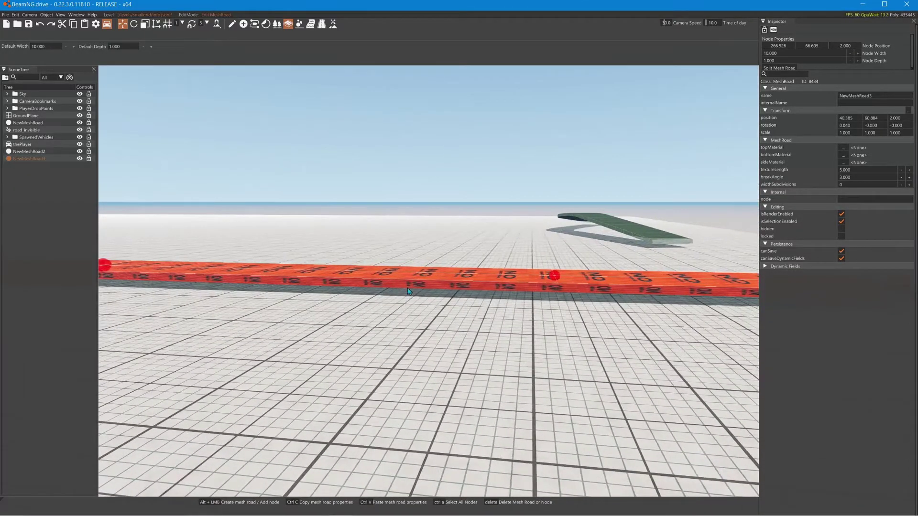
left_click(436, 279)
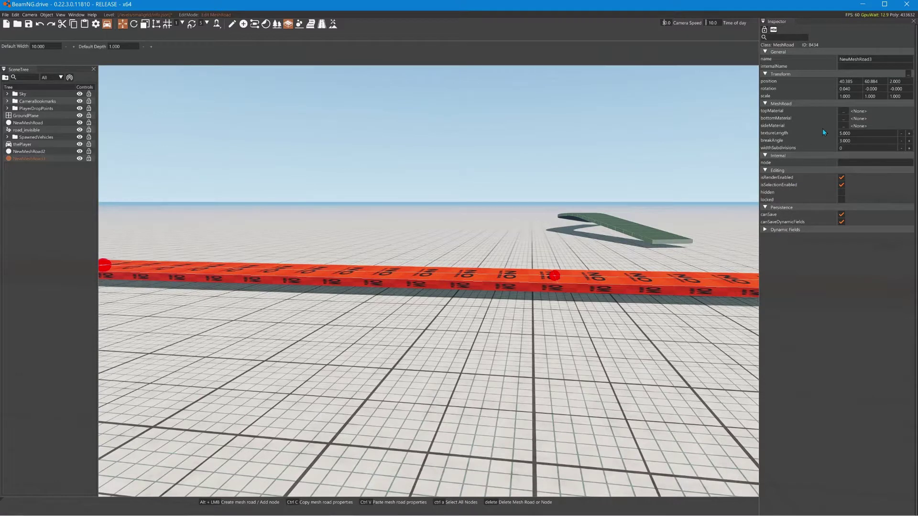
left_click(843, 110)
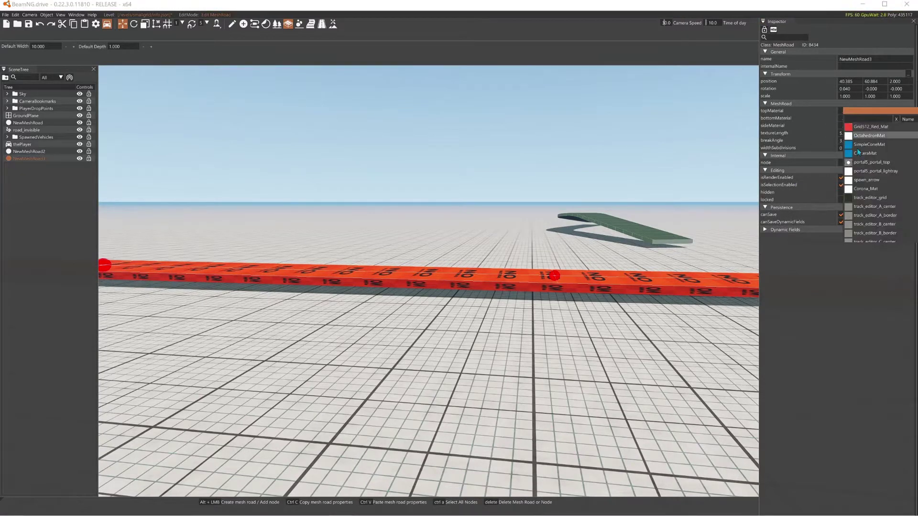
left_click(860, 197)
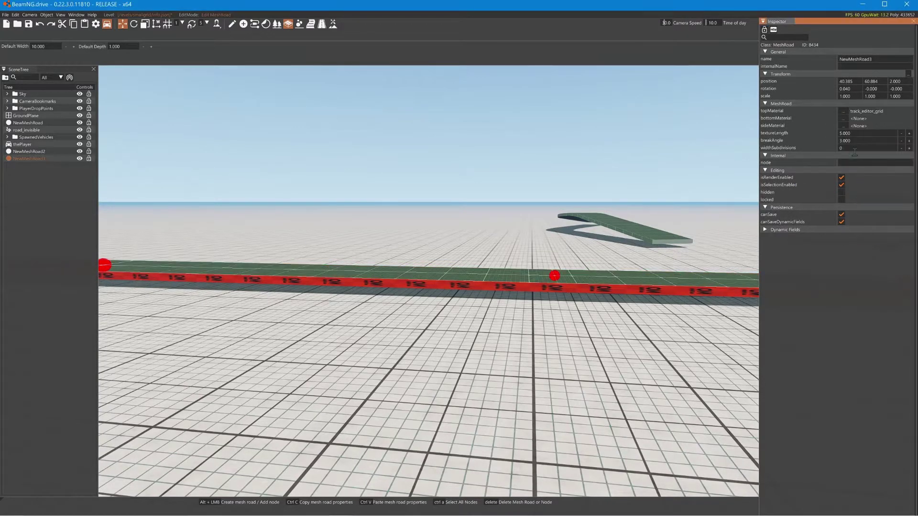
left_click(843, 125)
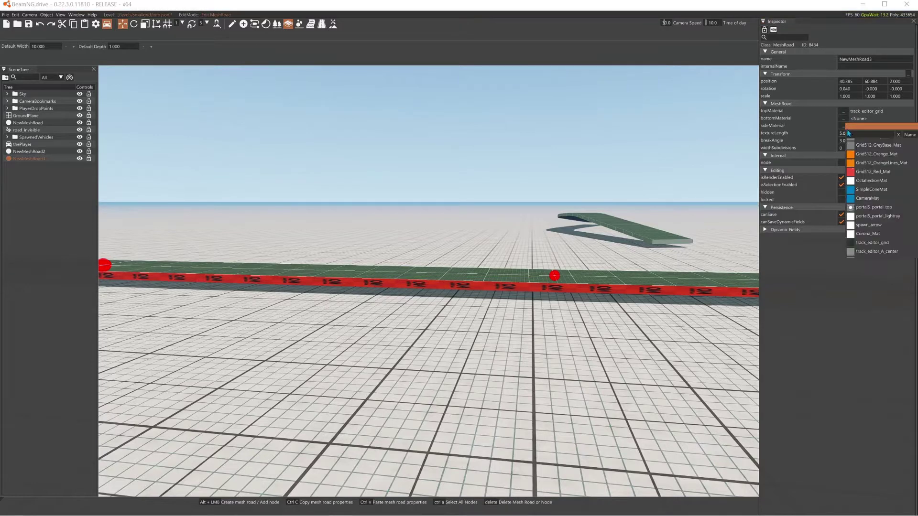
left_click(851, 243)
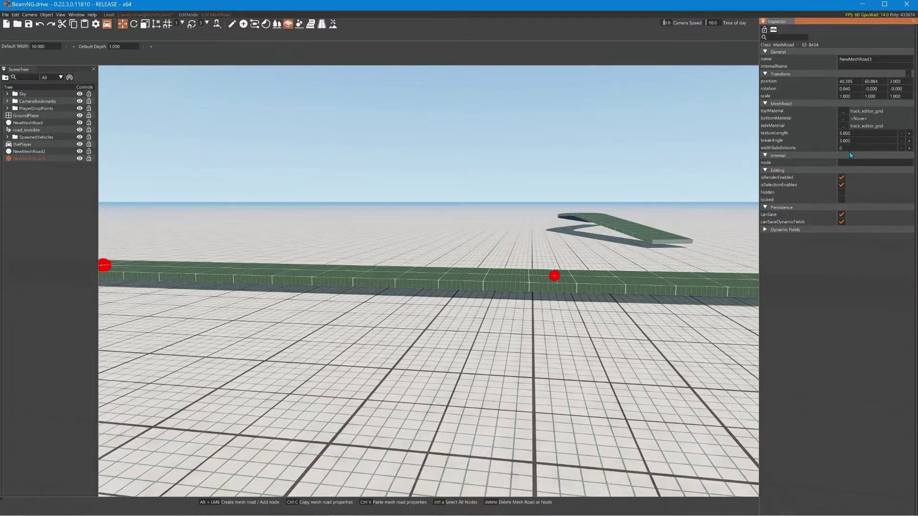
Assign Grid512_Black_Mat as the new mesh road's bottom material.
left_click(843, 118)
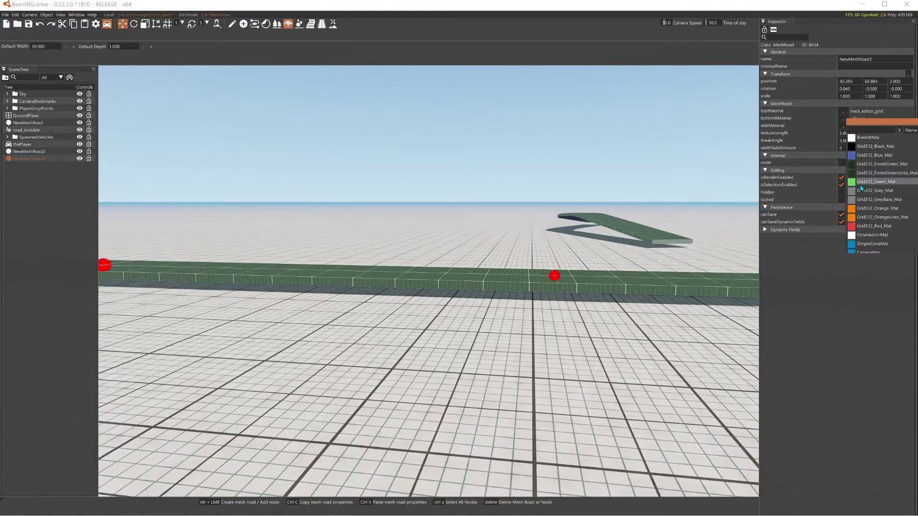
scroll(853, 230, "down", 3)
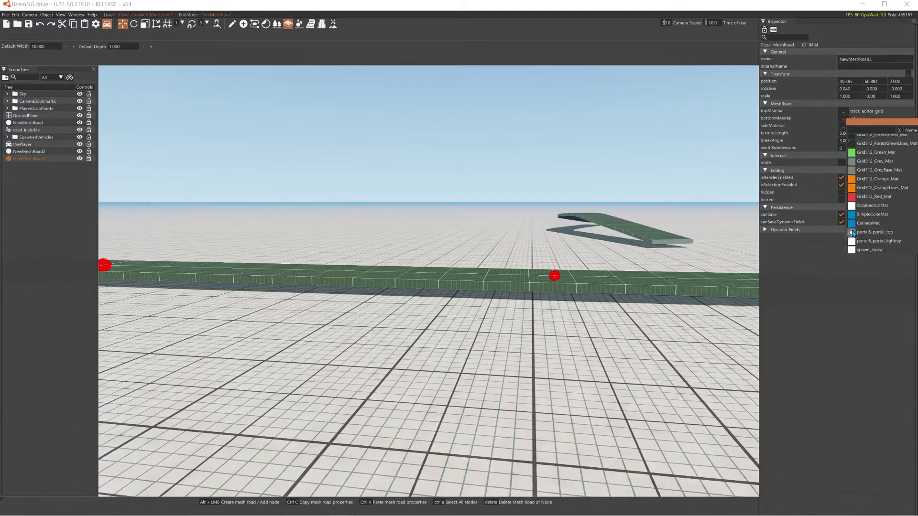
scroll(852, 176, "up", 3)
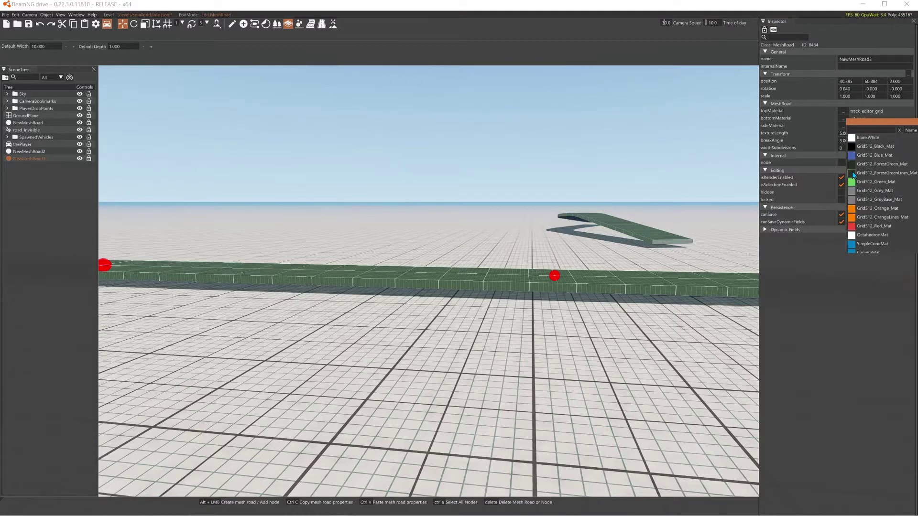
left_click(854, 146)
Raise the new road's second node to about Z 9.6, arching the road.
key("w")
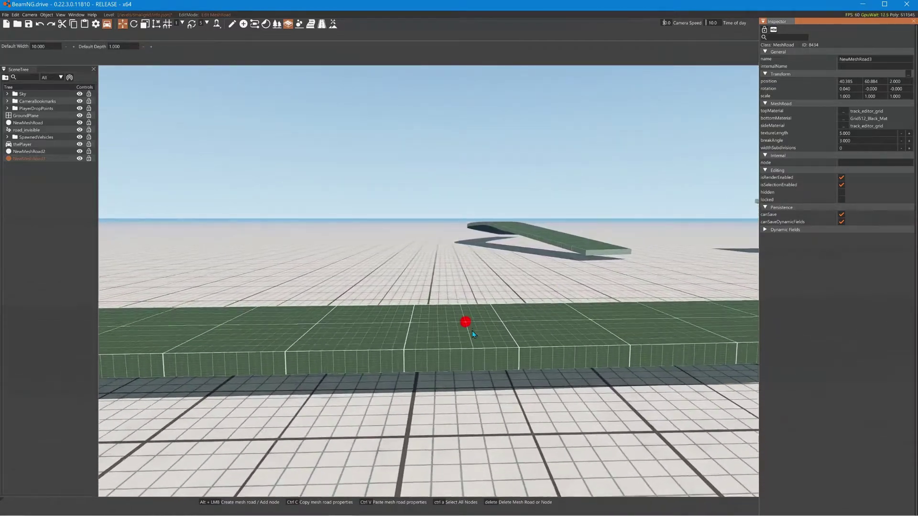
left_click(468, 324)
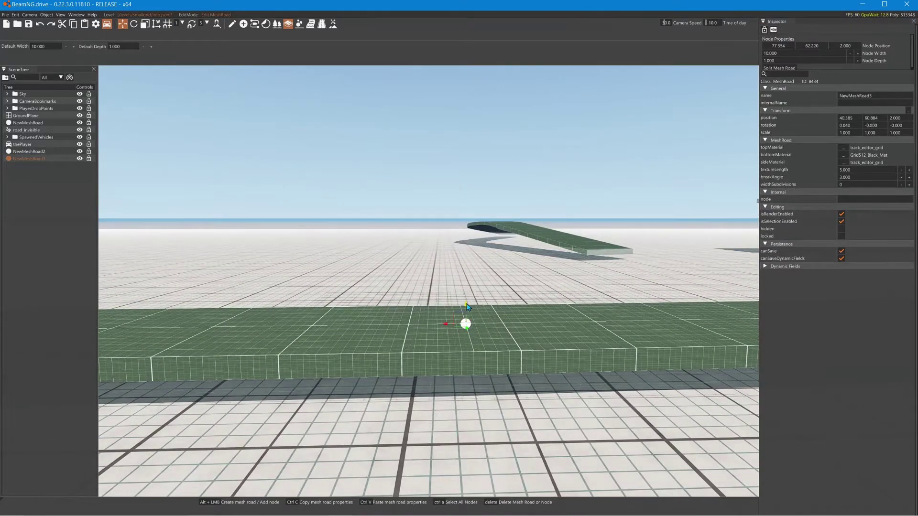
left_click_drag(468, 323, 479, 159)
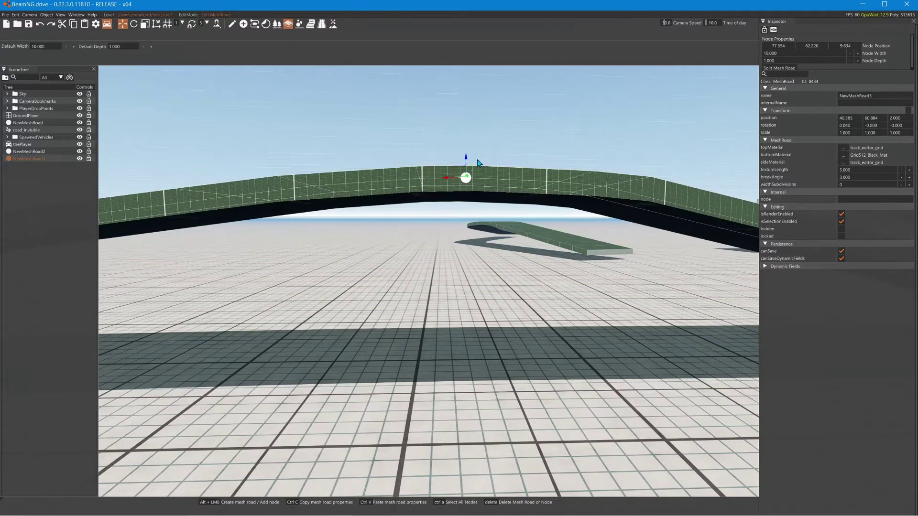
Move the new road's third node along its length towards the raised node, to about X 110.8.
right_click_drag(491, 160, 519, 201)
key("w")
key("s")
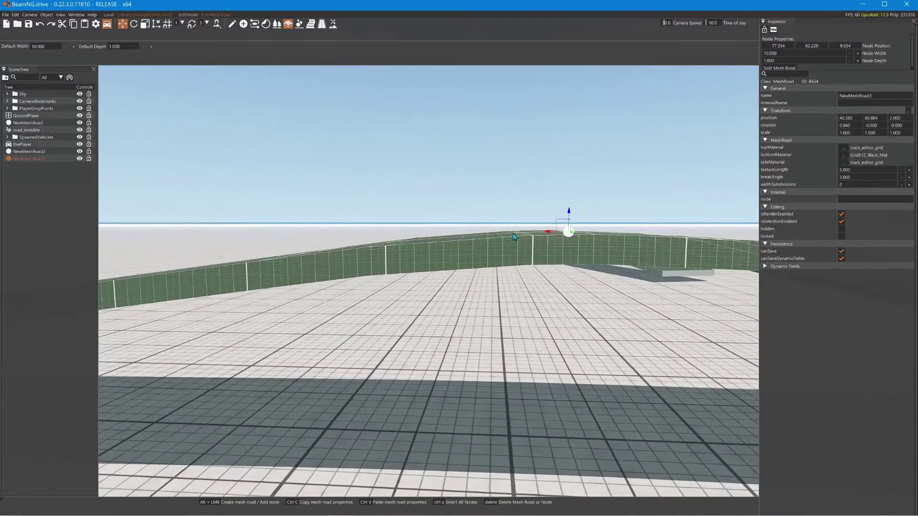
right_click_drag(398, 268, 288, 307)
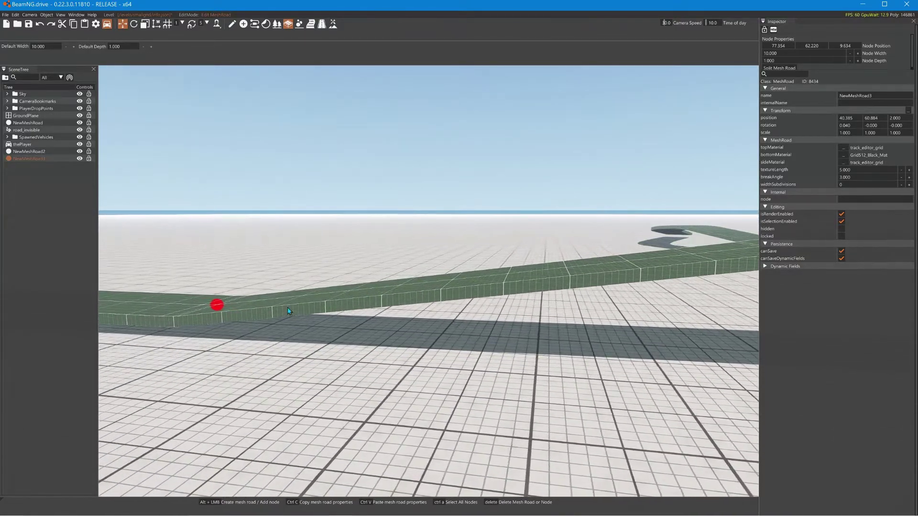
left_click(217, 304)
right_click_drag(198, 308, 216, 298)
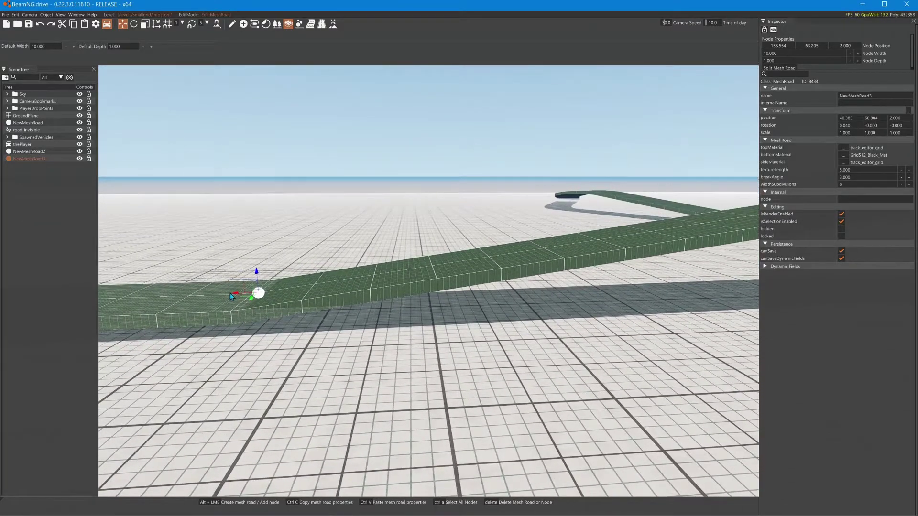
left_click_drag(230, 296, 574, 276)
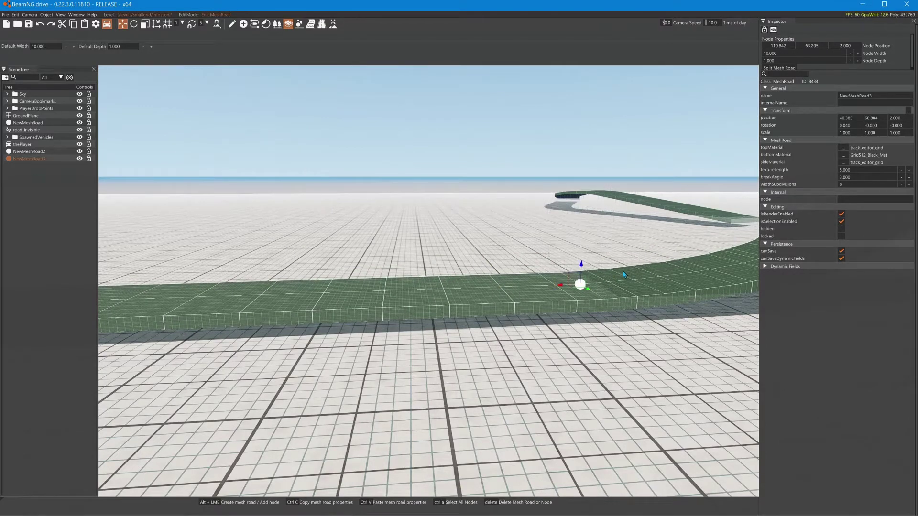
Move the raised second node along the road towards the third node, to about X 81.3.
key("d")
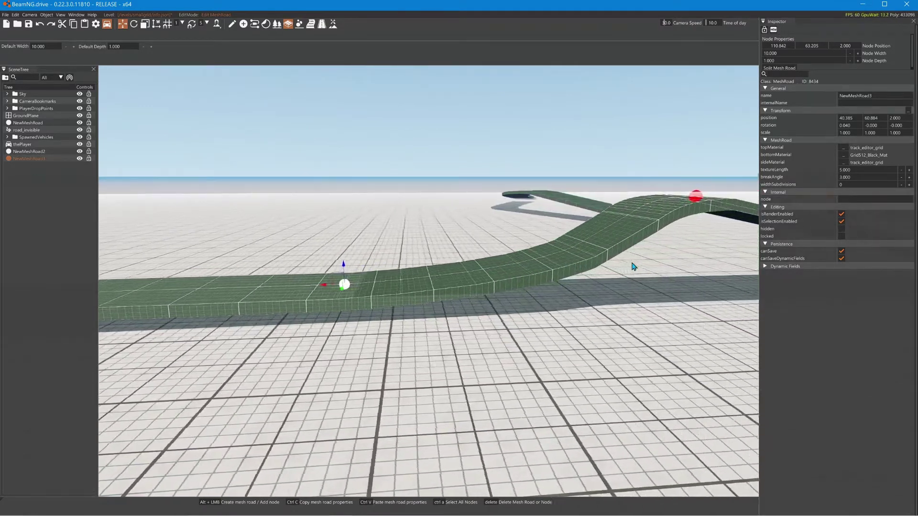
key("d")
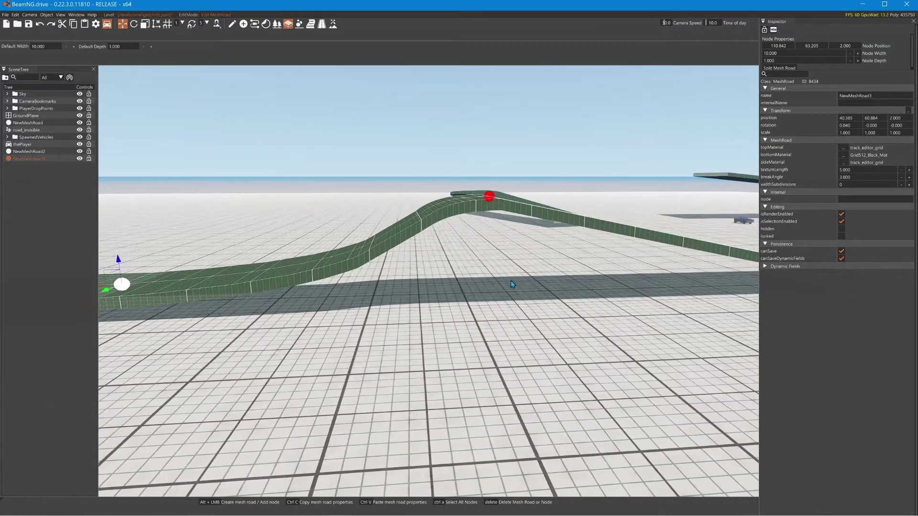
left_click(489, 202)
left_click_drag(476, 197, 435, 199)
Examine the new road's curved slope and its segments between the raised node and the low node.
mouse_move(368, 265)
right_mouse_down()
mouse_move(311, 280)
mouse_move(312, 264)
mouse_move(381, 263)
right_mouse_up()
key("w")
key("a")
key("s")
key("d")
key("d")
key("d")
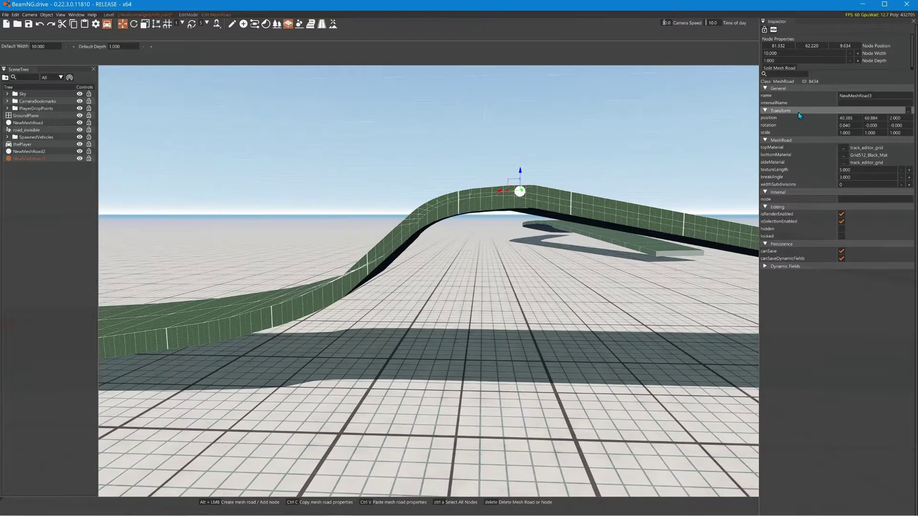
key("a")
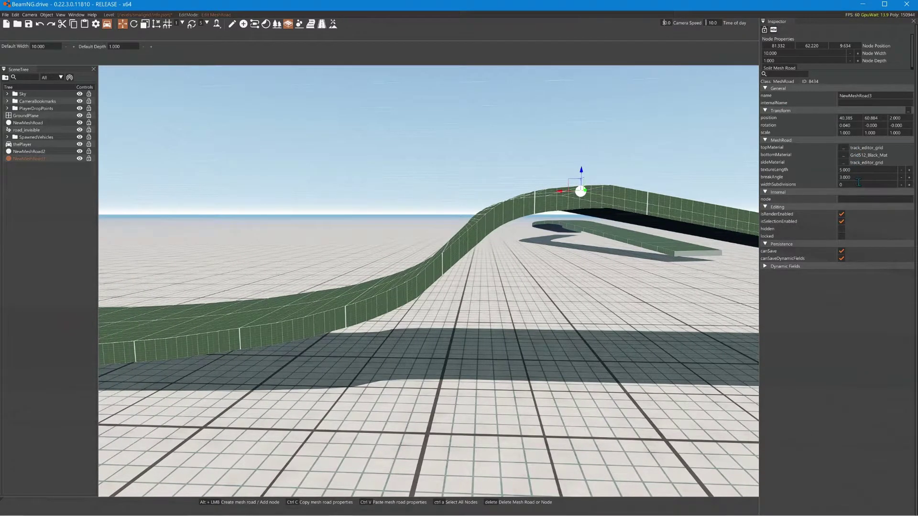
key("a")
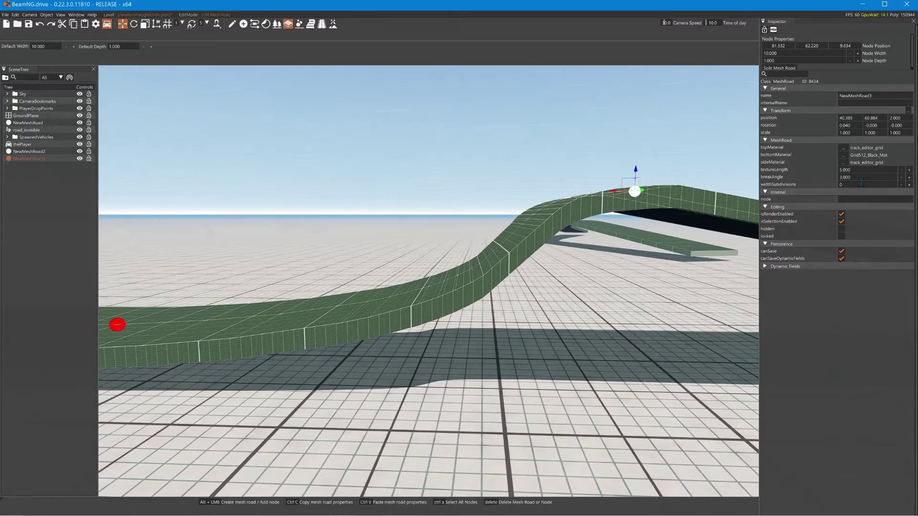
Lower the selected mesh road's break angle to 1 and then to 0.2.
left_click(860, 180)
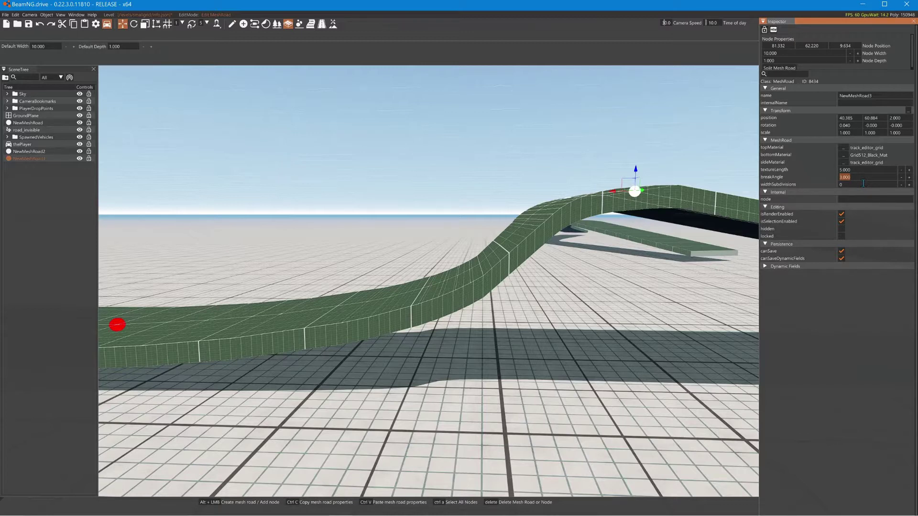
type("1")
key("Return")
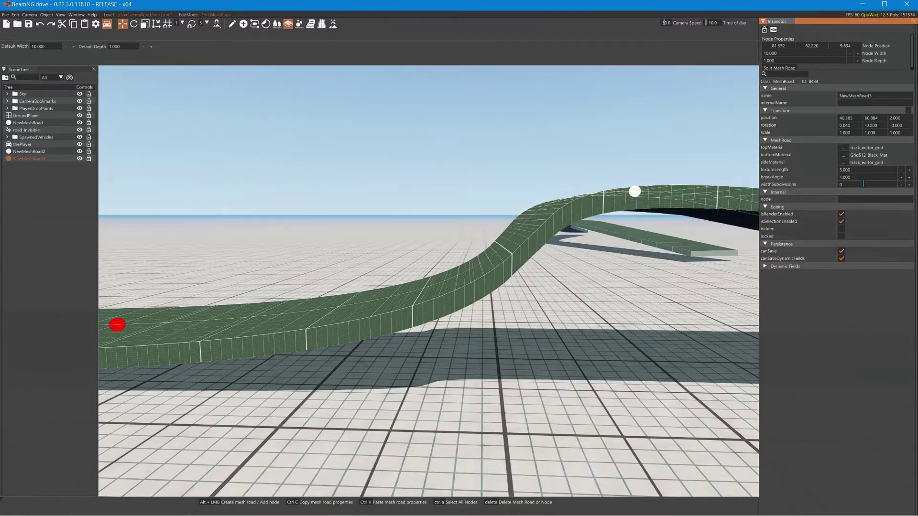
key("ctrl+a")
type("0.2")
key("Return")
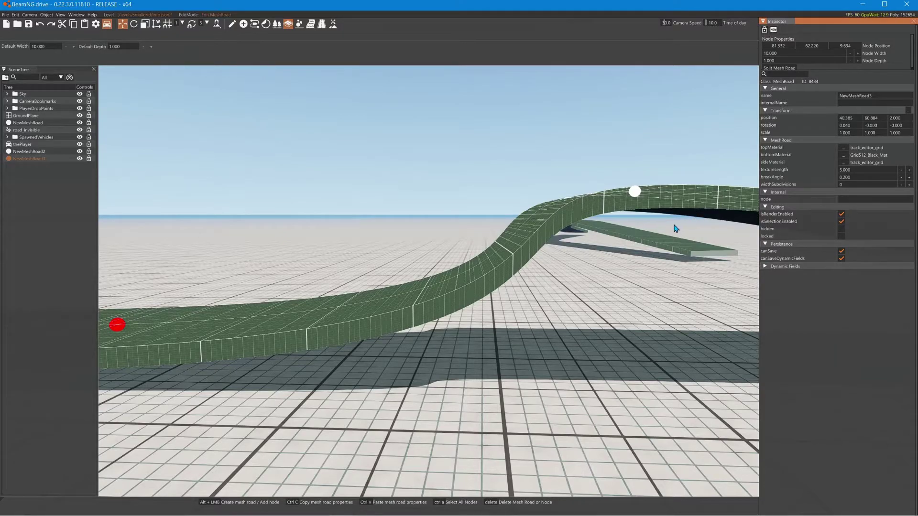
Examine the road's finer segments along the slope, the raised section and the descending side.
key("w")
right_click_drag(676, 228, 683, 159)
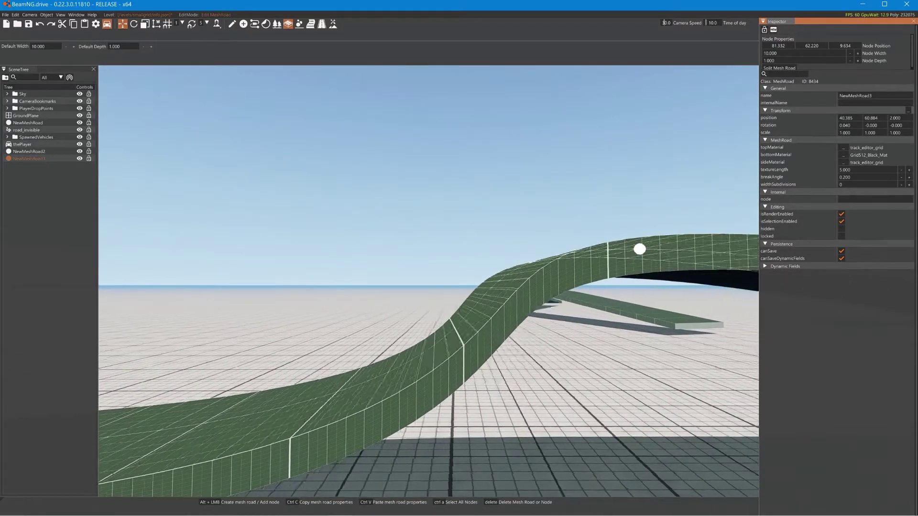
key("d")
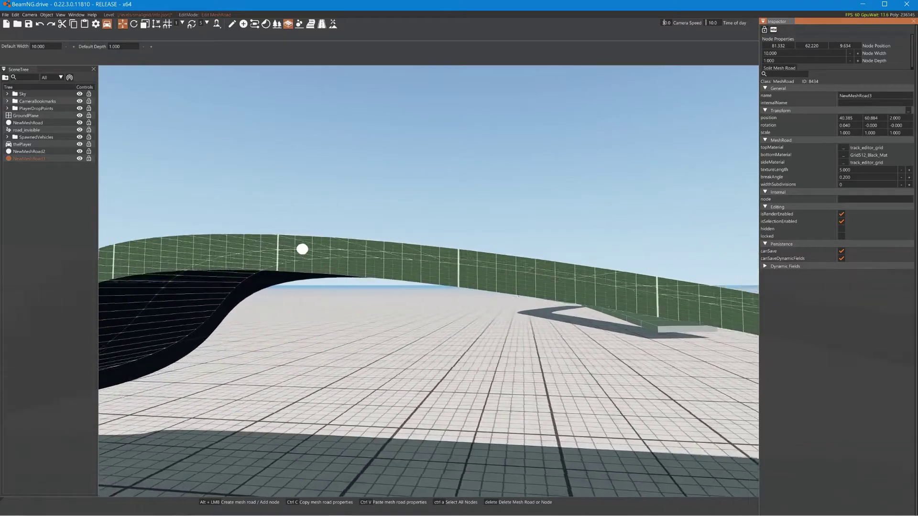
key("d")
key("s")
key("a")
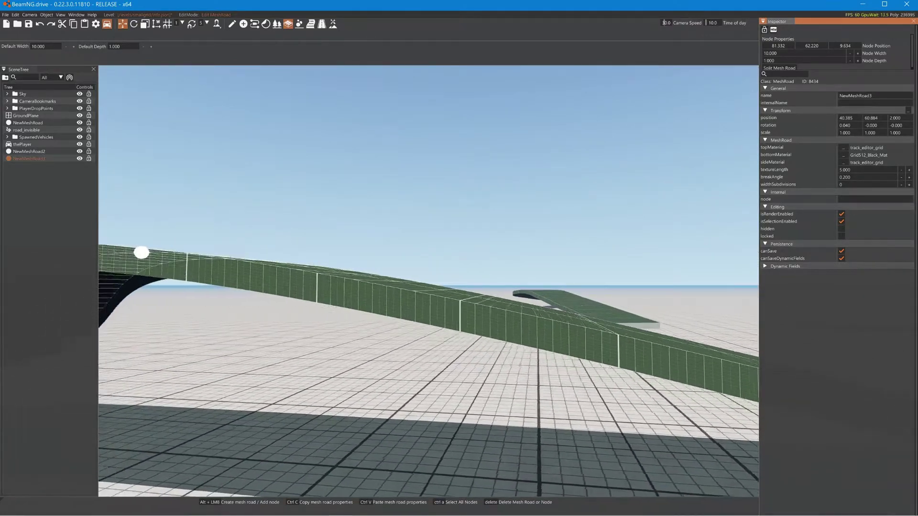
key("a")
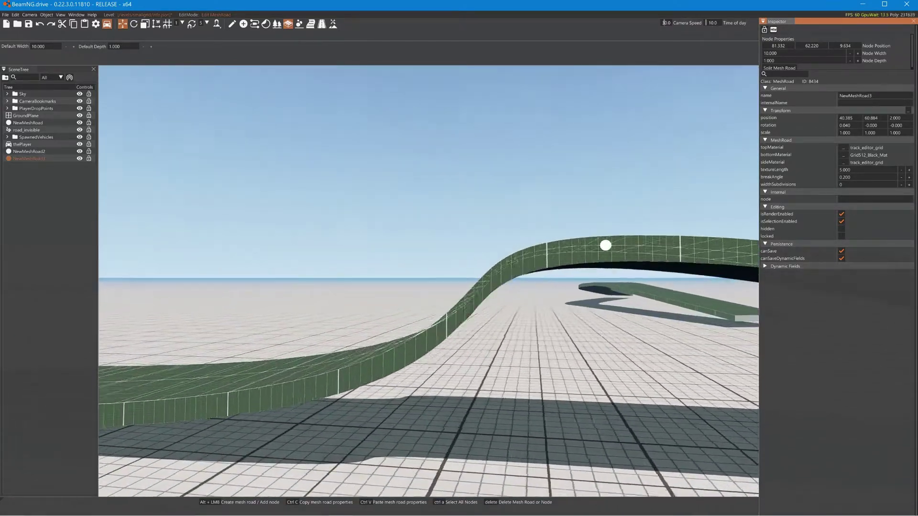
key("a")
right_click_drag(428, 281, 432, 143)
key("a")
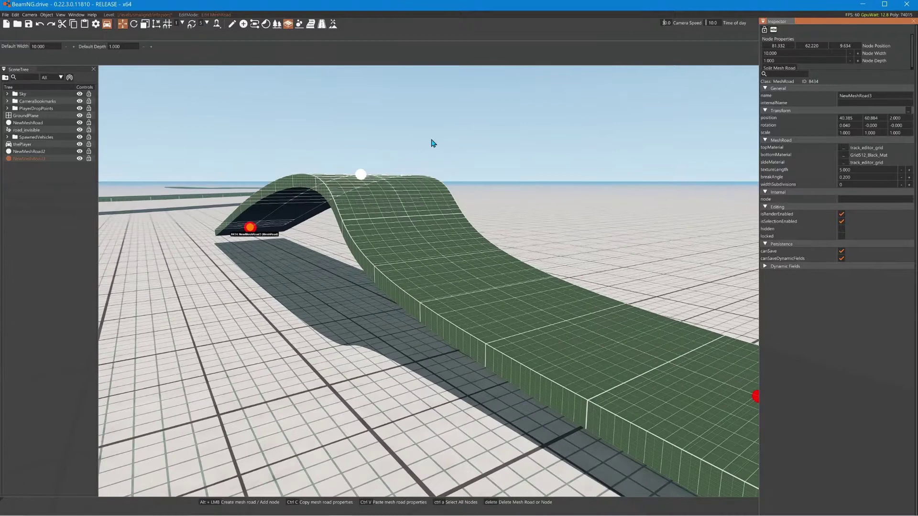
Turn on Wireframe Mode in the visualization settings to inspect the road's mesh.
left_click(60, 15)
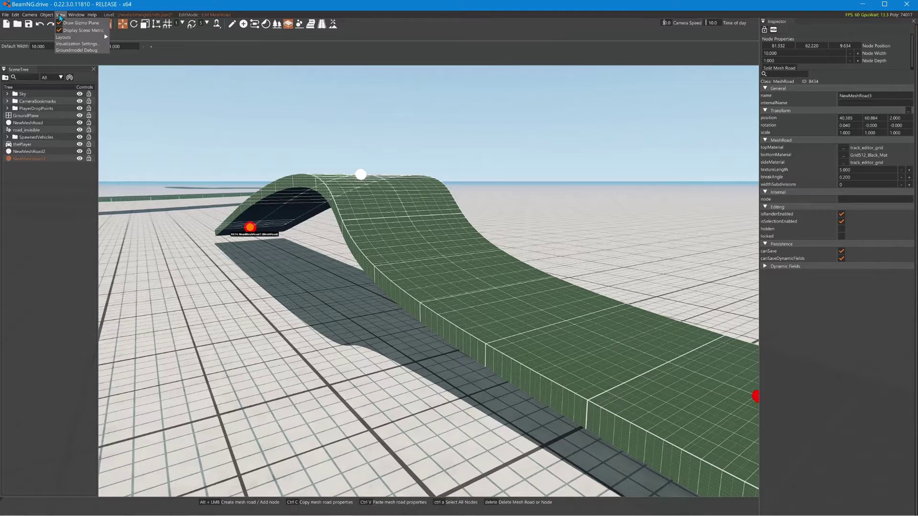
left_click(79, 44)
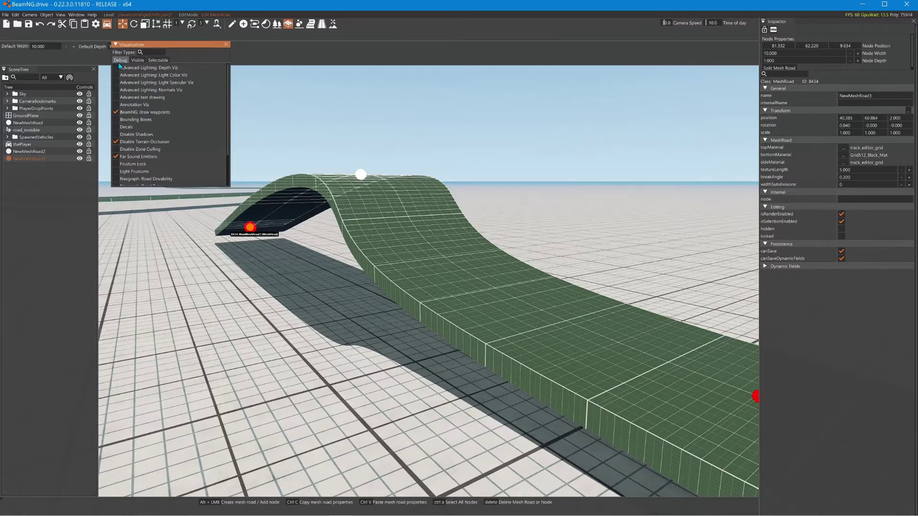
scroll(133, 170, "down", 3)
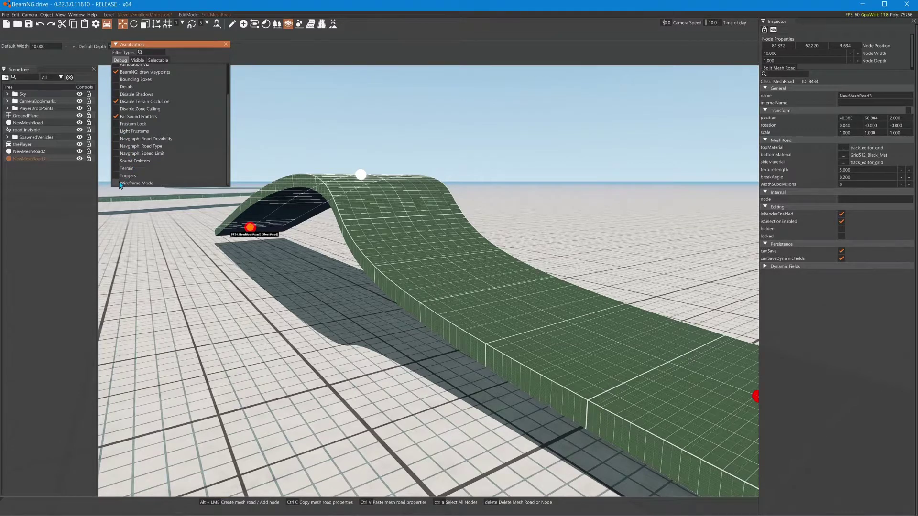
left_click(119, 184)
key("d")
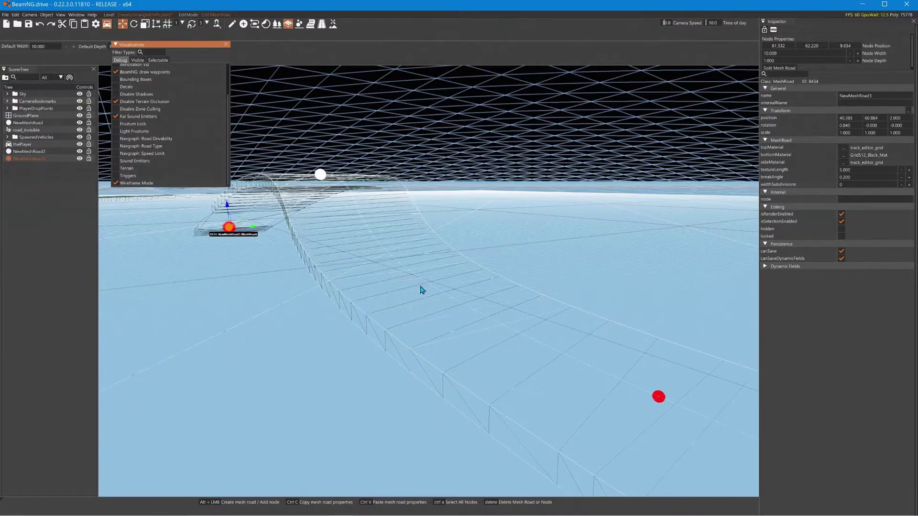
Set the road's break angle to 3 to compare the wireframe, then return it to 0.2.
left_click(869, 181)
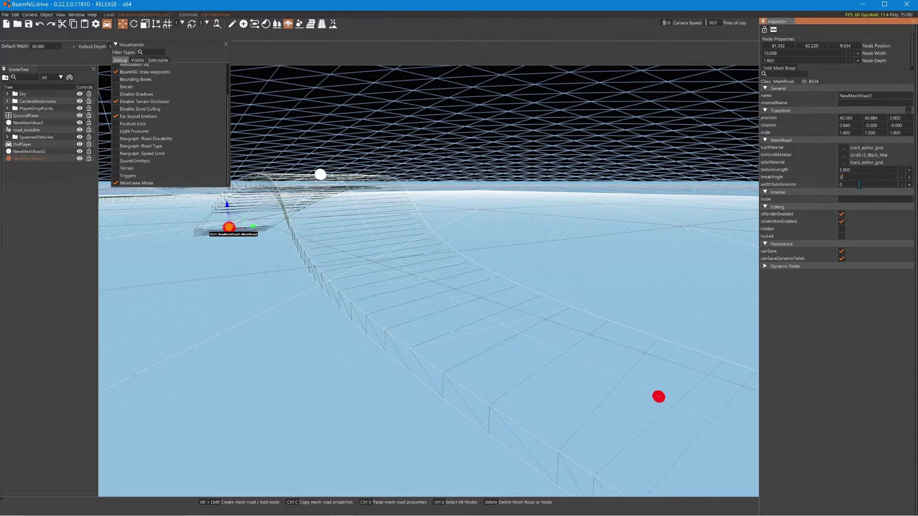
key("Return")
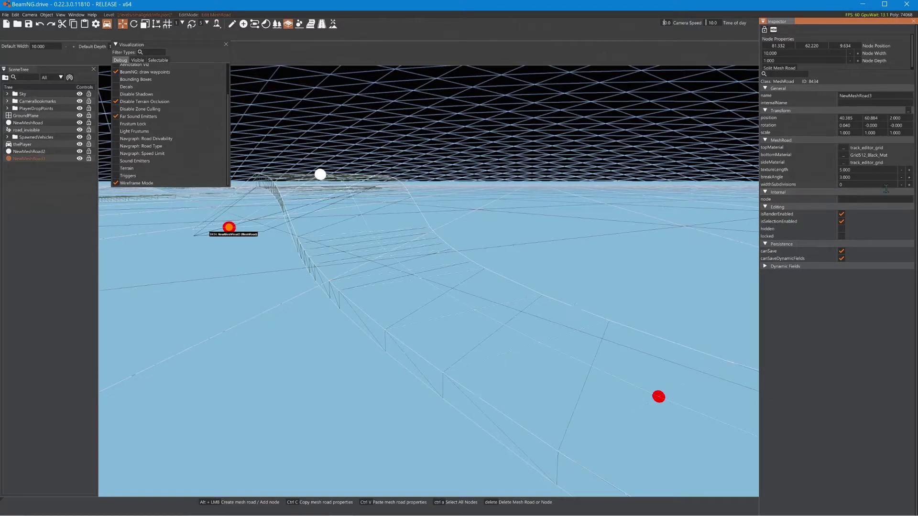
left_click(871, 181)
type("0.2")
key("Return")
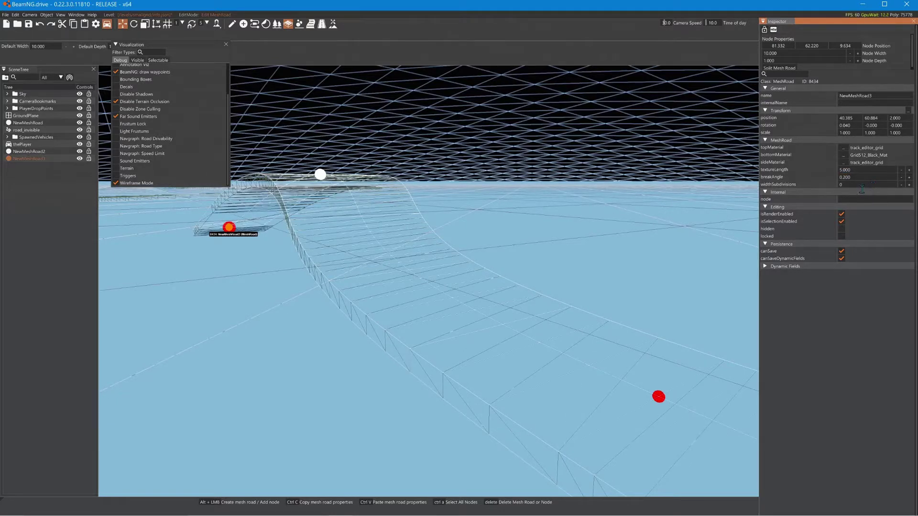
Increase the road's width subdivisions step by step to 7.
left_click(910, 185)
left_click(909, 185)
left_click(910, 185)
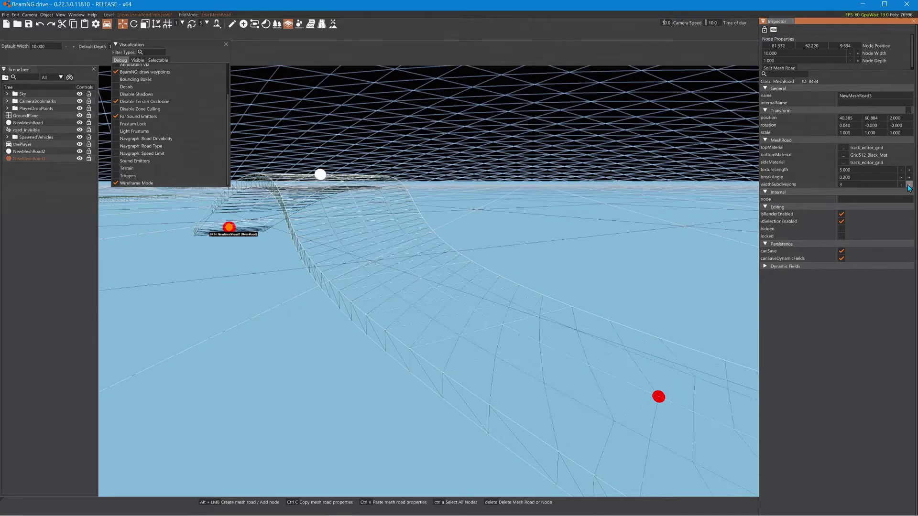
left_click(909, 185)
left_click(909, 185)
left_click(909, 185)
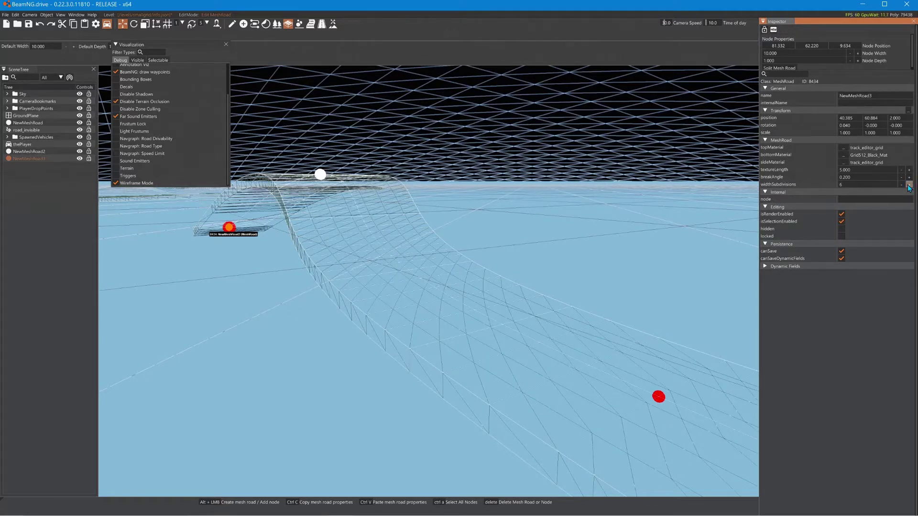
left_click(910, 185)
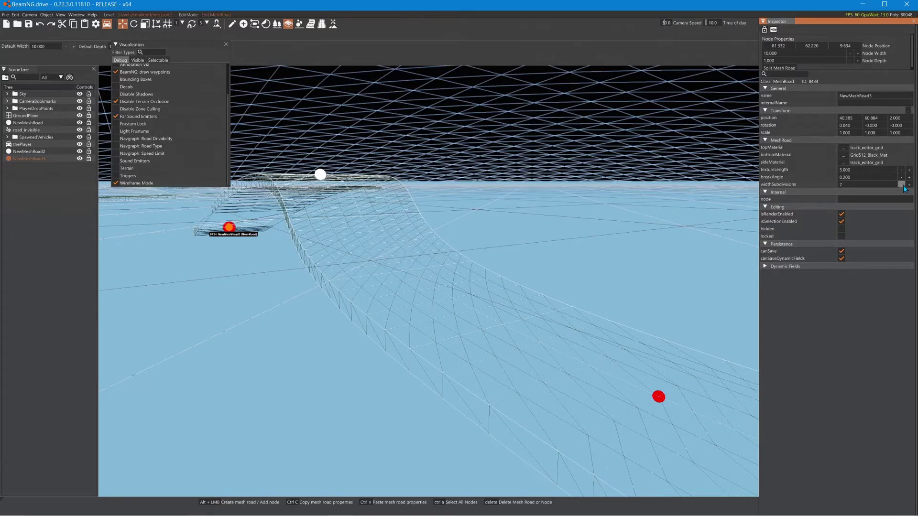
Set the road's break angle to 3 and its width subdivisions to 0.
right_click_drag(719, 250, 622, 258)
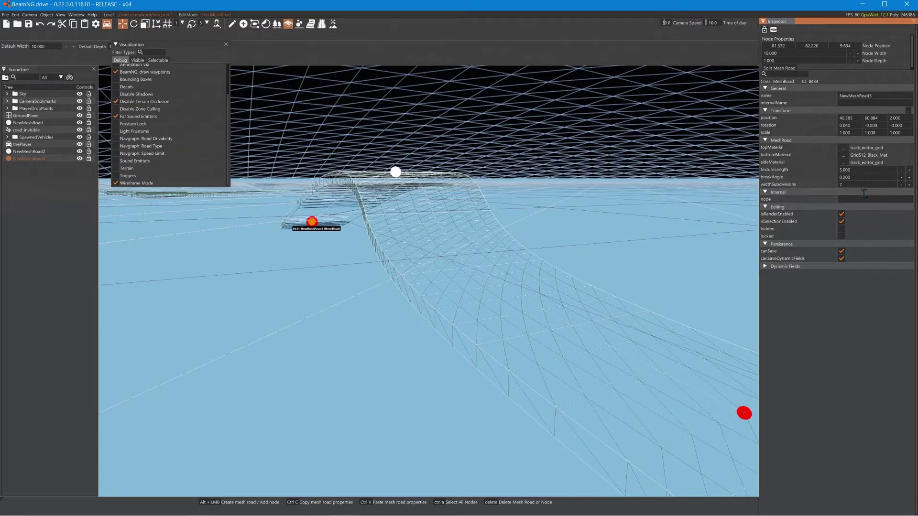
left_click(863, 178)
type("3")
key("Return")
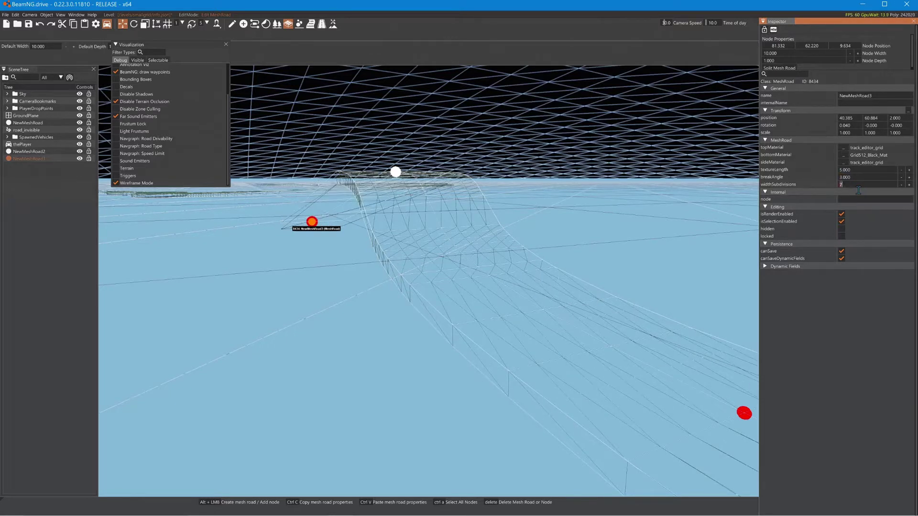
type("0")
key("Return")
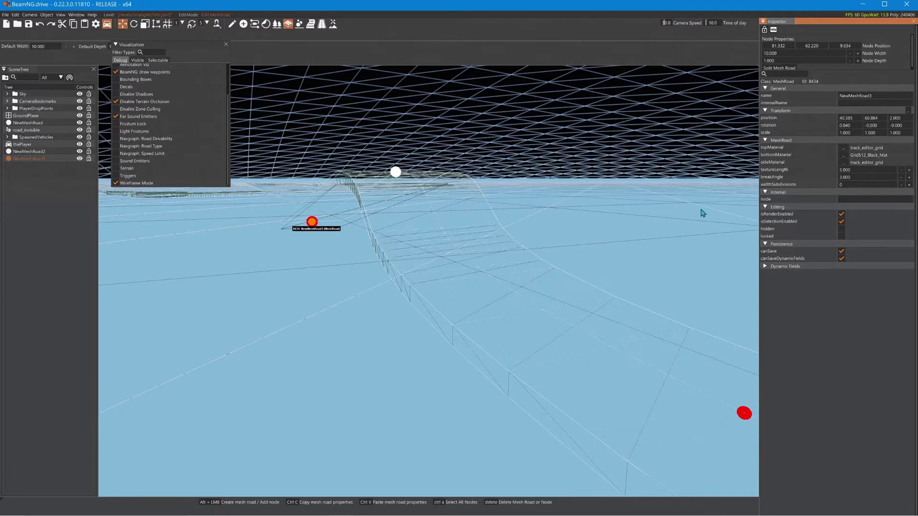
View the arch from the side in wireframe and reduce the road's break angle to 1, then 0.5.
mouse_move(526, 257)
right_mouse_down()
mouse_move(574, 244)
mouse_move(526, 223)
mouse_move(527, 254)
right_mouse_up()
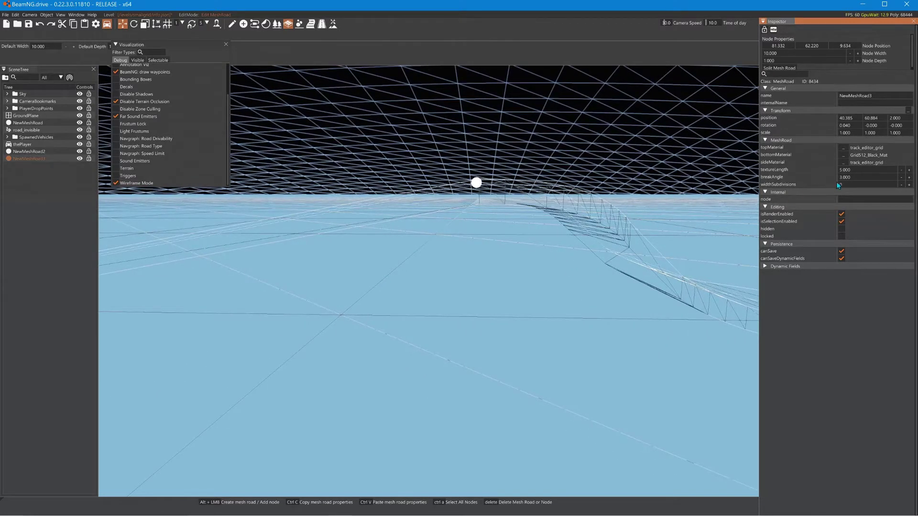
left_click(864, 172)
type("3")
key("ctrl+z")
key("Tab")
type("1")
key("Return")
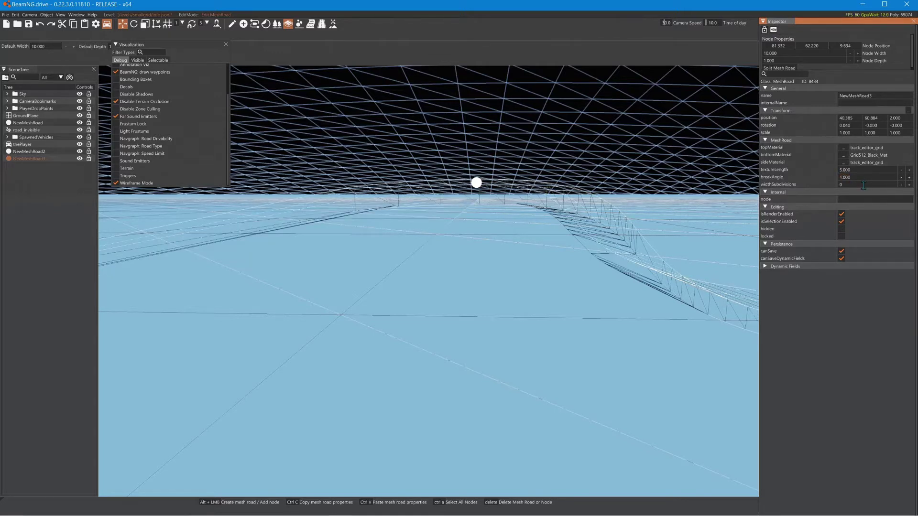
key("Tab")
type("0.5")
key("Return")
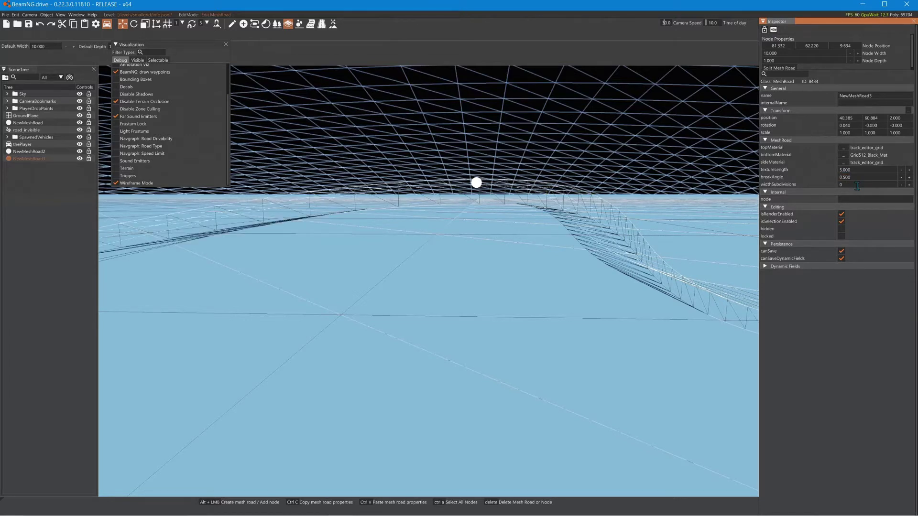
Set the road's break angle to 0.2, then turn off Wireframe Mode and close the visualization settings.
key("Tab")
type("0.2")
key("Return")
left_click(119, 184)
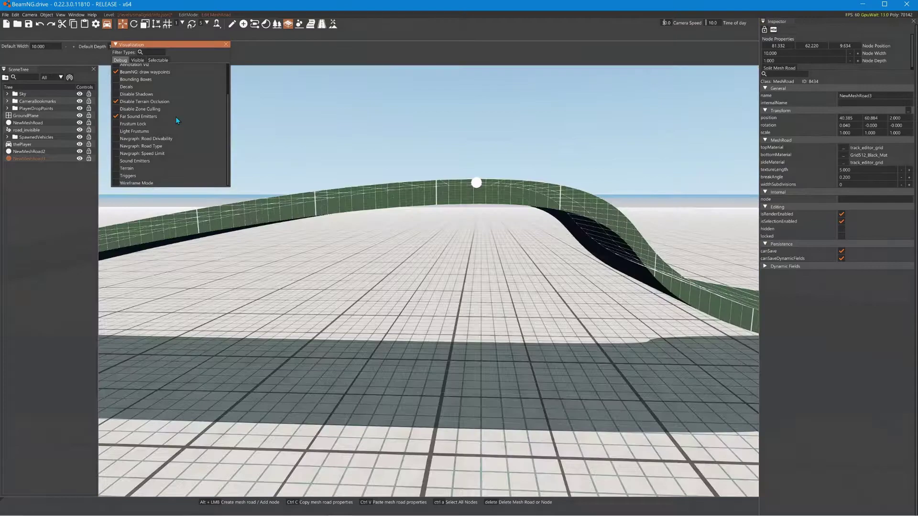
left_click(227, 44)
Lower the road's raised second node slightly, to about Z 9.28.
right_click_drag(472, 178, 498, 214)
key("s")
key("w")
key("w")
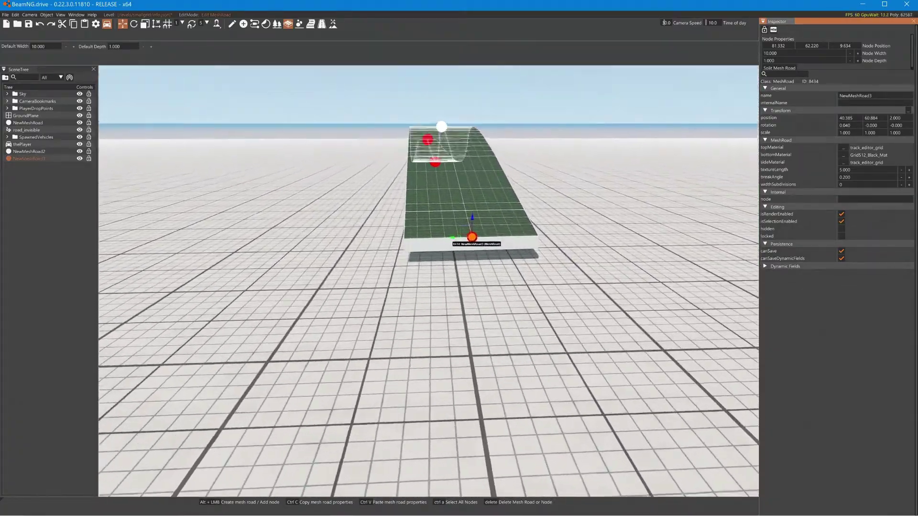
key("w")
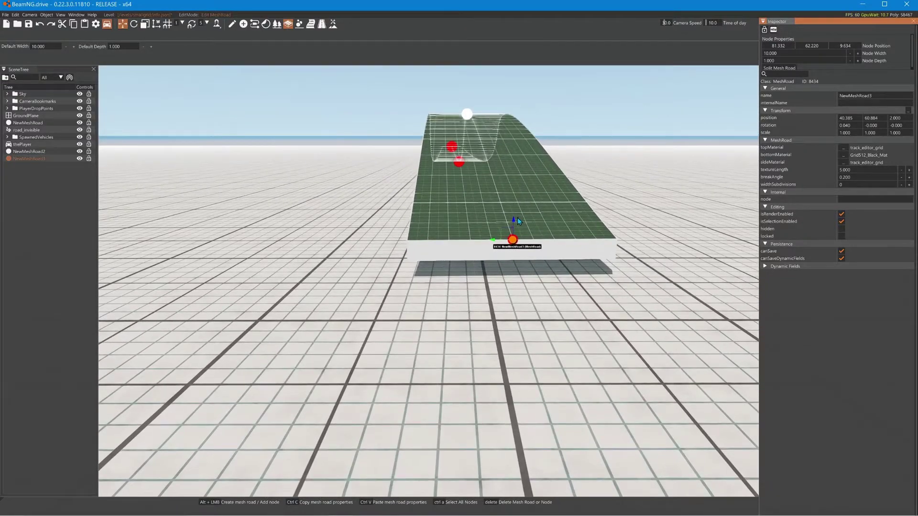
mouse_move(516, 223)
left_mouse_down()
mouse_move(517, 257)
mouse_move(515, 231)
left_mouse_up()
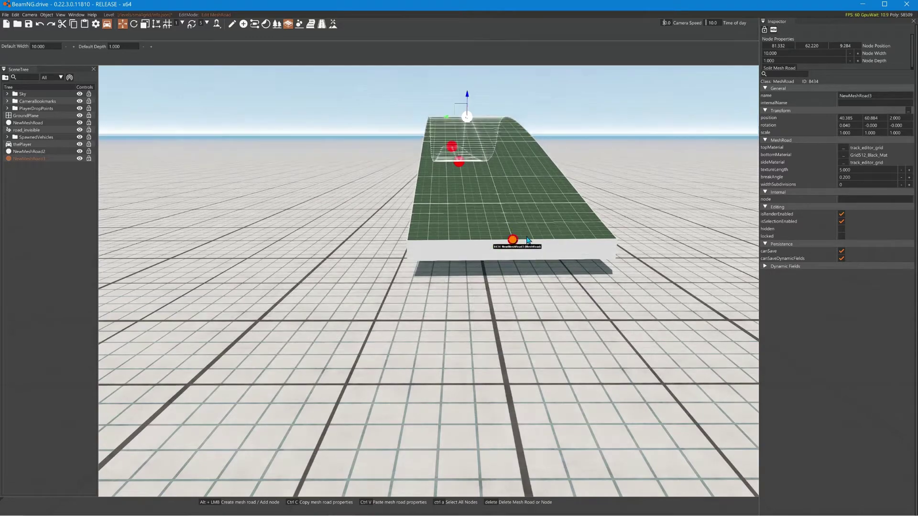
Select the road's first node and lower it to about Z -0.35, sinking the road's end into the ground.
key("a")
right_click_drag(516, 231, 549, 249)
key("a")
left_click(549, 249)
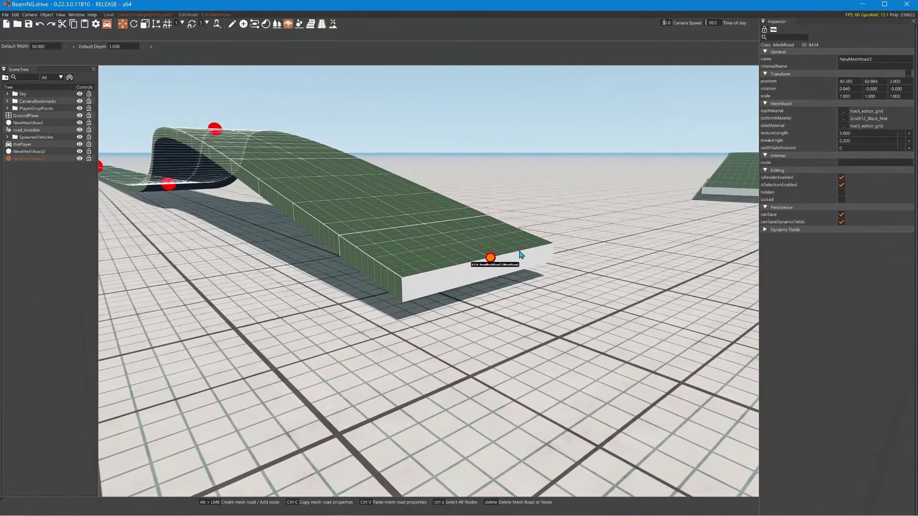
left_click(493, 259)
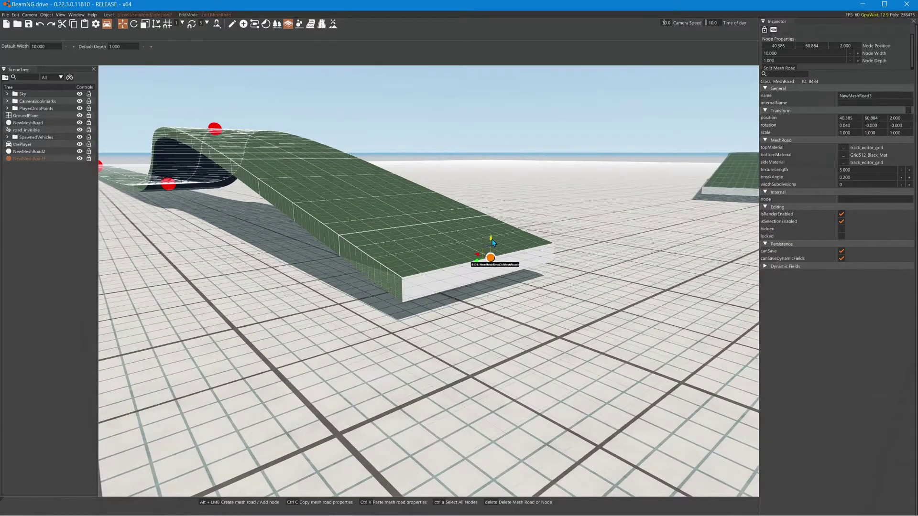
left_click_drag(492, 244, 490, 292)
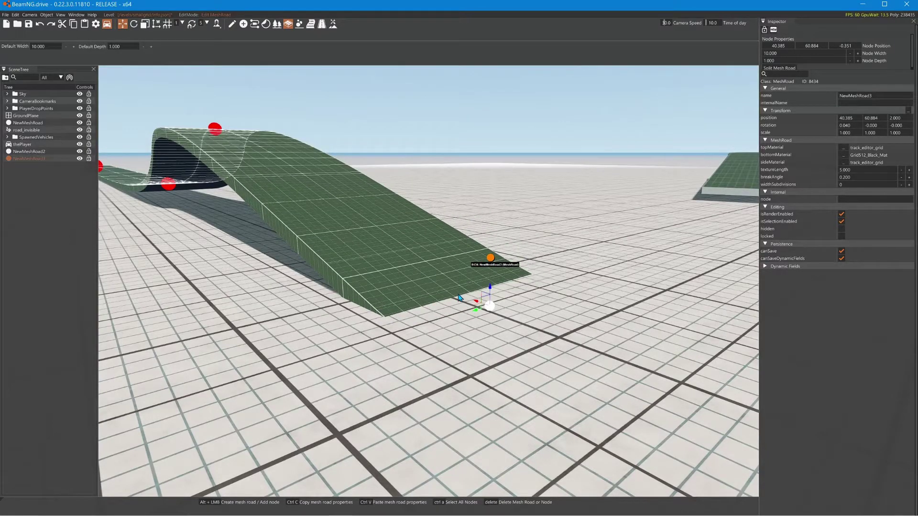
Rebuild the level's collision data to include the reshaped mesh road.
right_click_drag(458, 298, 490, 275)
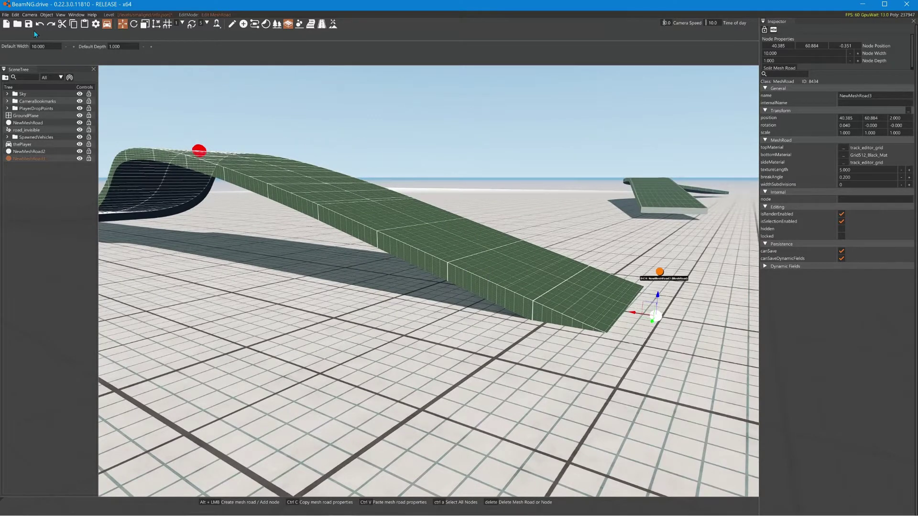
left_click(14, 15)
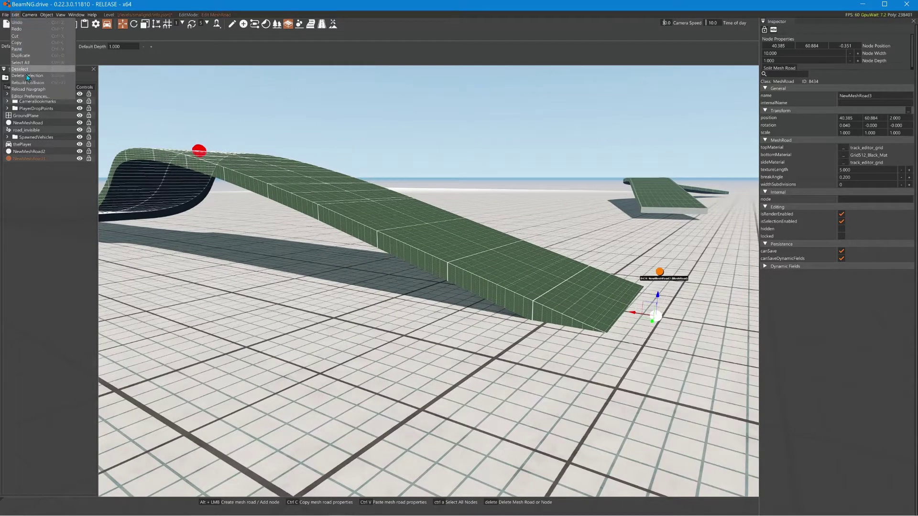
left_click(27, 83)
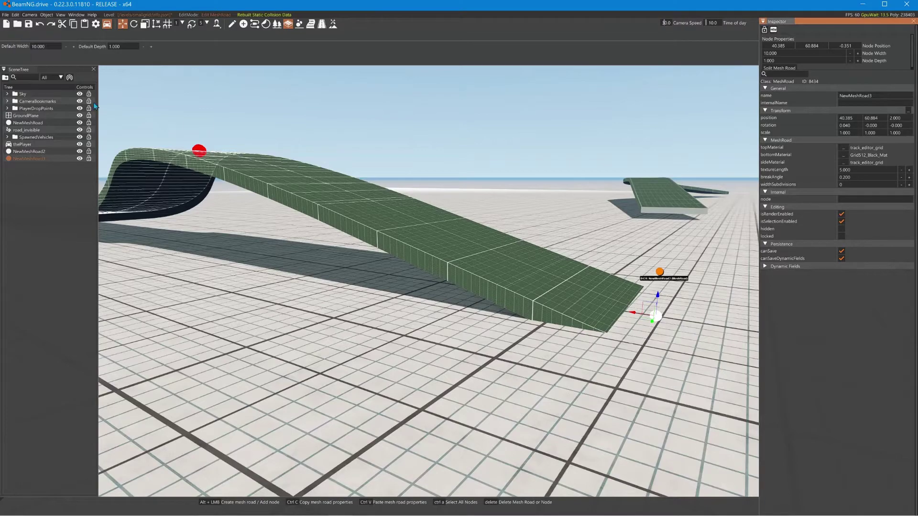
Try moving the road's raised second node sideways to about Y 57.2, then undo the move.
key("d")
right_click_drag(328, 198, 244, 190)
key("d")
left_click(444, 214)
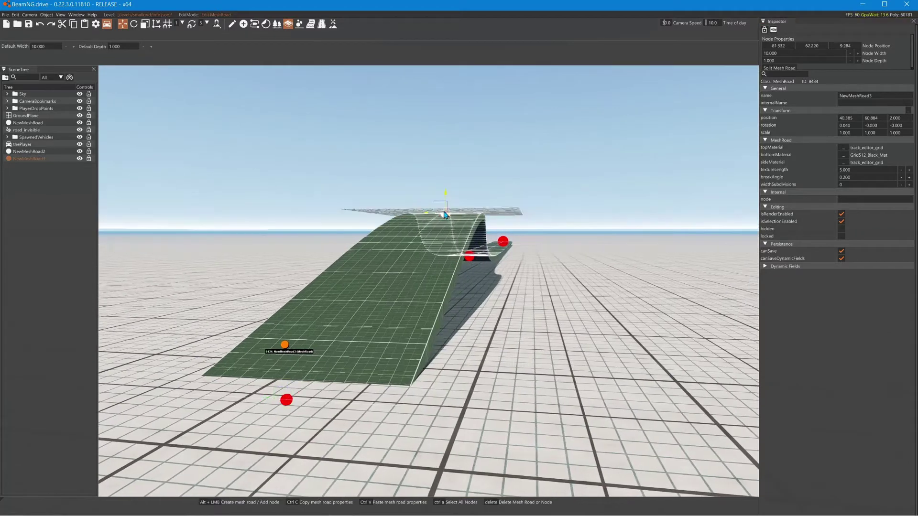
left_click_drag(431, 214, 471, 223)
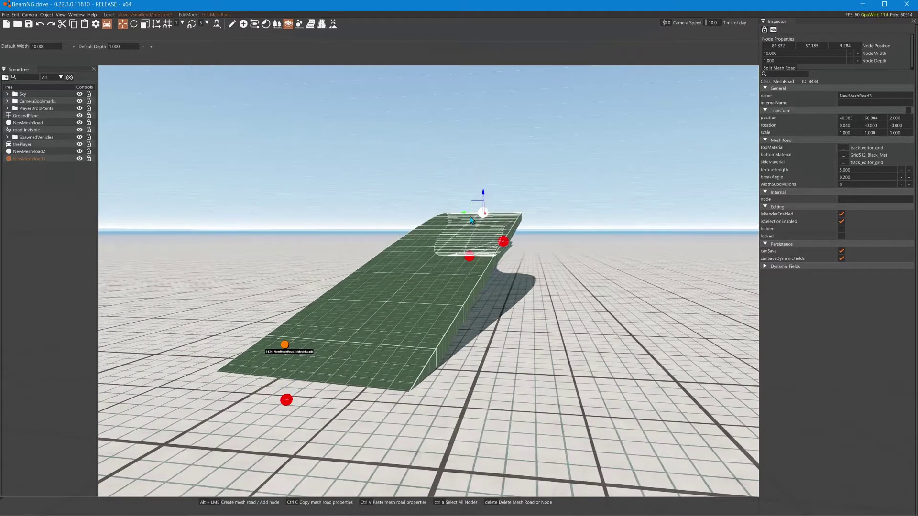
key("ctrl+z")
Select the road's first node and lower it to about Z -0.675, sinking the road's end deeper into the ground.
right_click_drag(456, 235, 564, 260)
key("s")
key("a")
key("w")
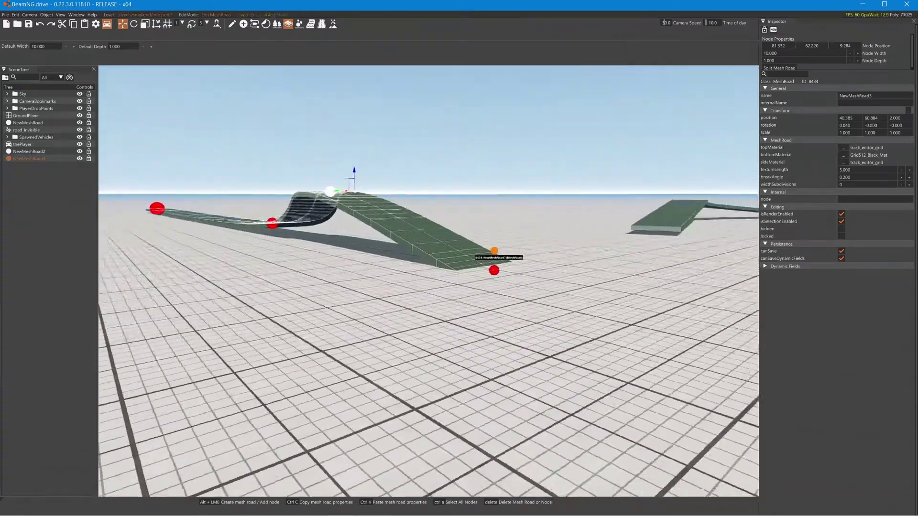
key("s")
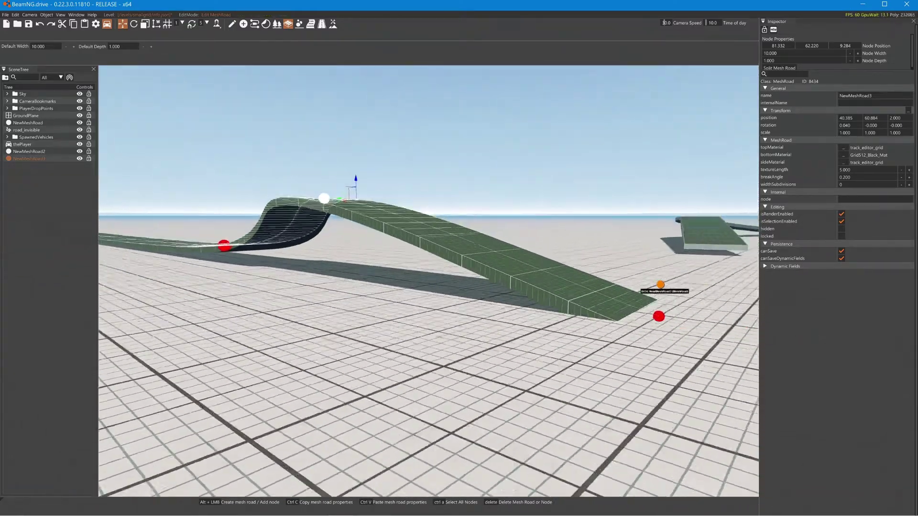
key("d")
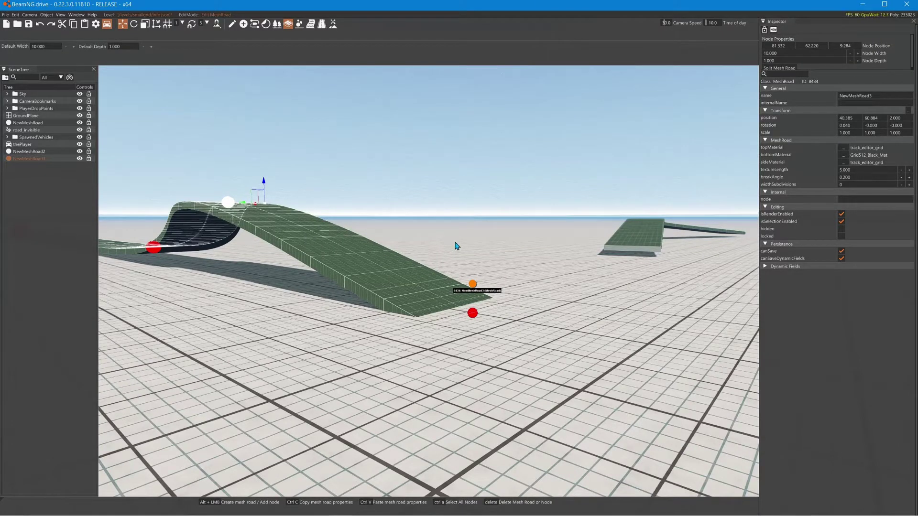
left_click(469, 310)
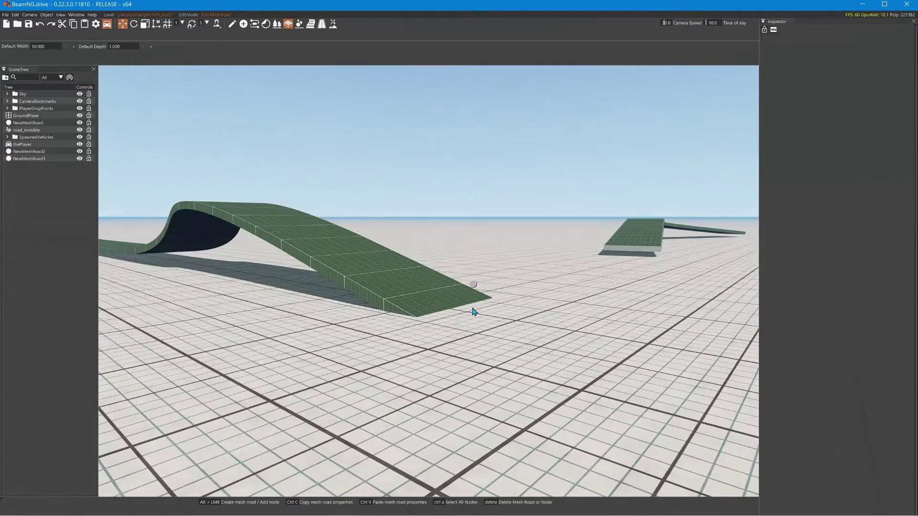
left_click(472, 312)
left_click(473, 313)
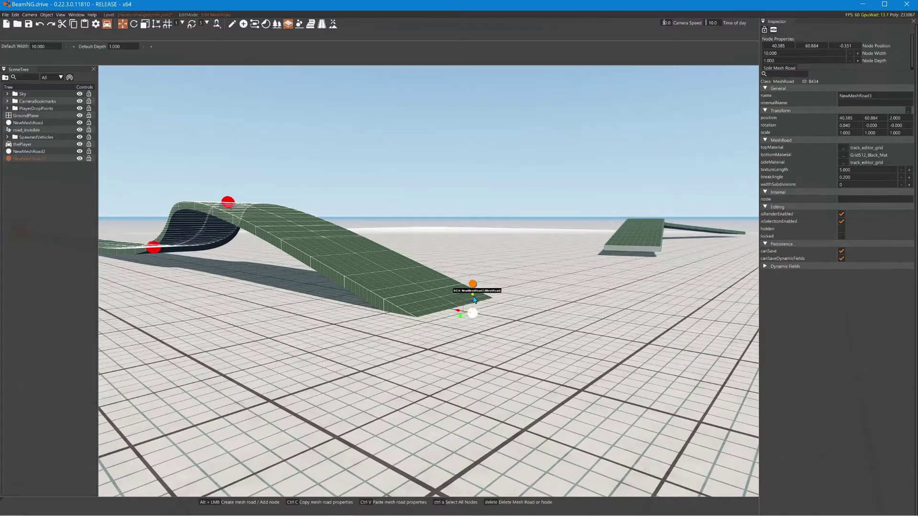
mouse_move(474, 299)
left_mouse_down()
mouse_move(478, 282)
mouse_move(477, 303)
left_mouse_up()
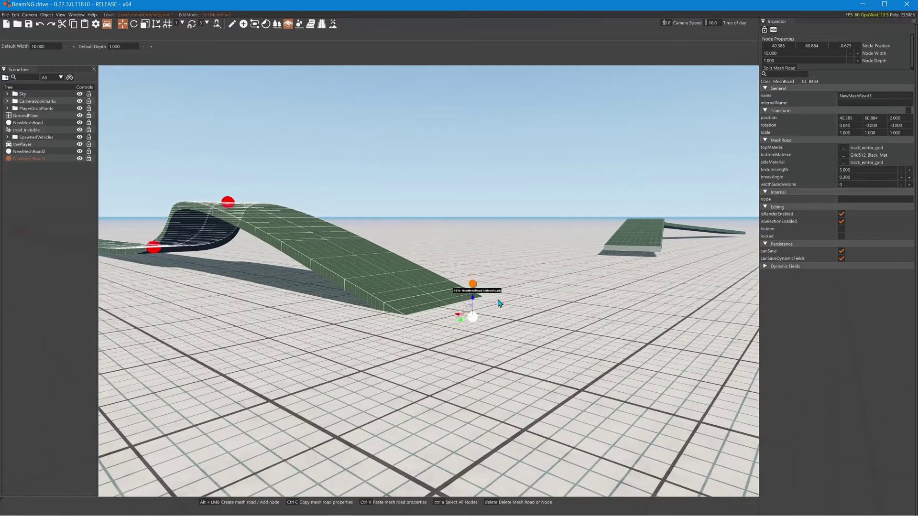
right_click_drag(507, 303, 533, 302)
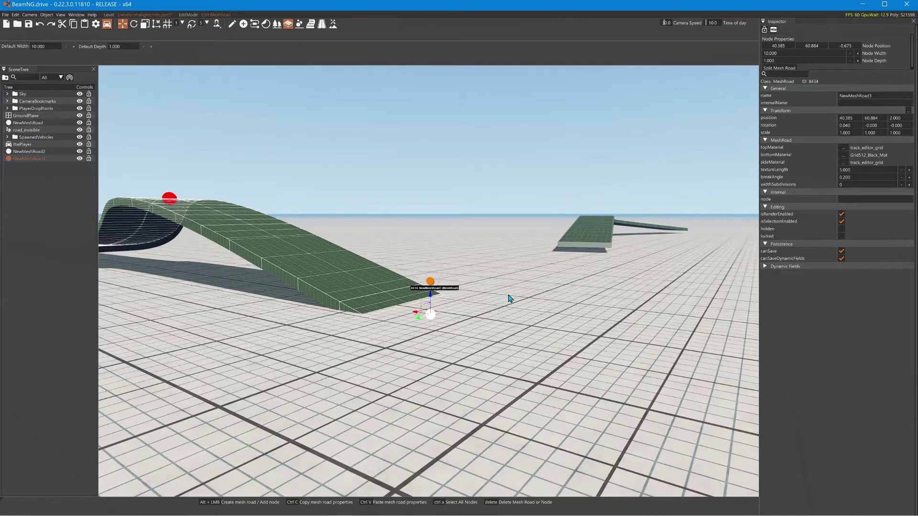
Switch to the pickup's camera, steer it around to the sunken end of the mesh road and drive up the ramp.
key("shift+c")
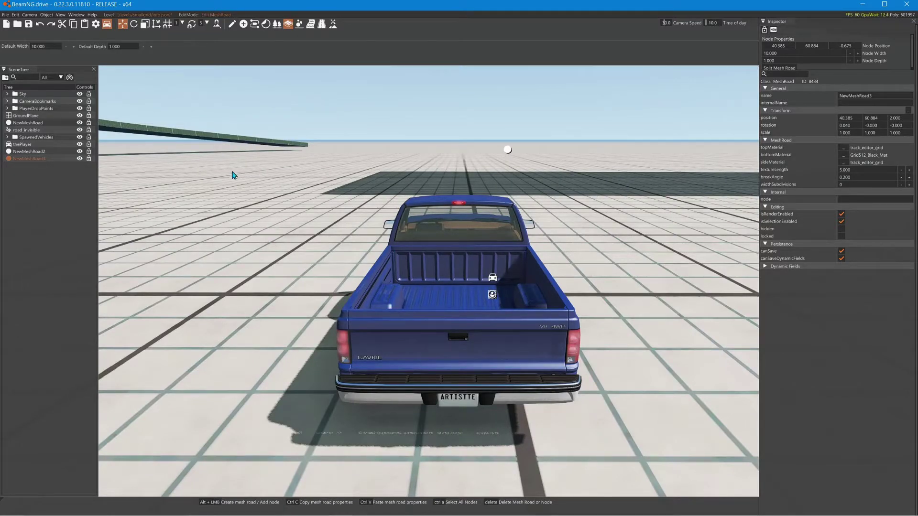
left_click(107, 24)
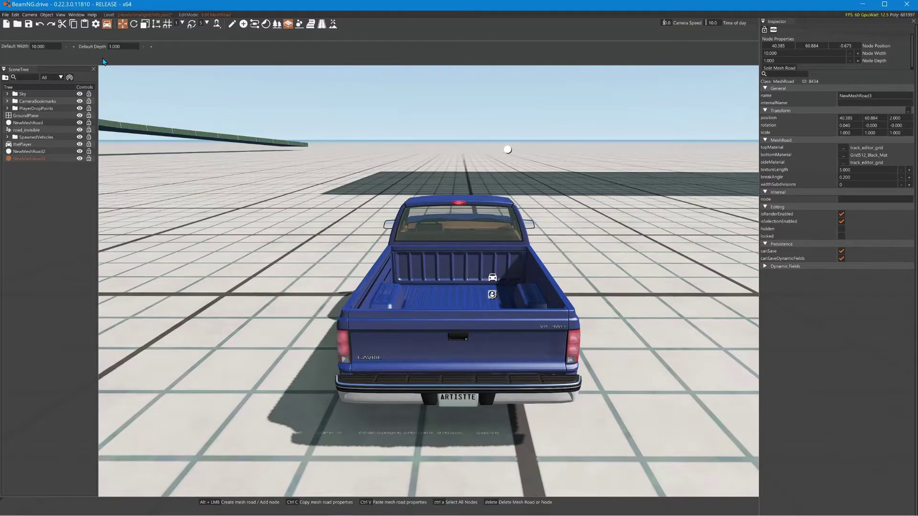
key("Up")
key("Left")
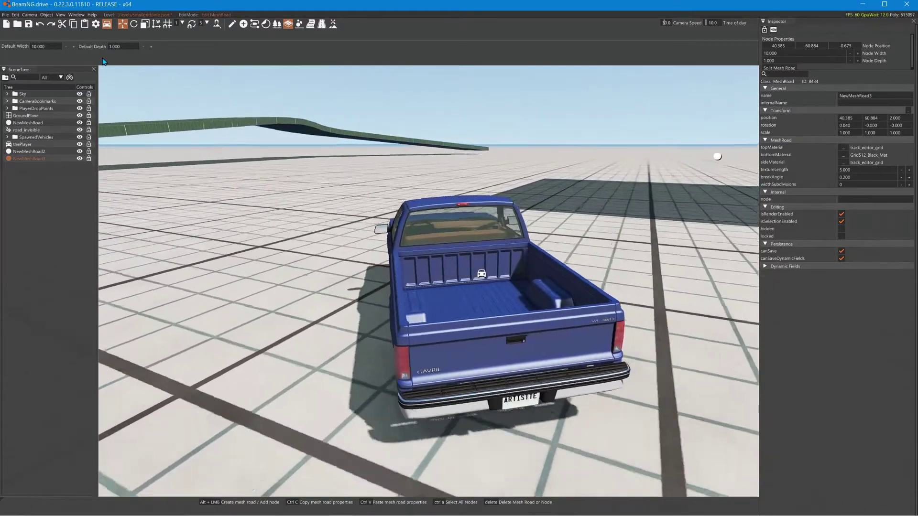
key("Up")
key("Left")
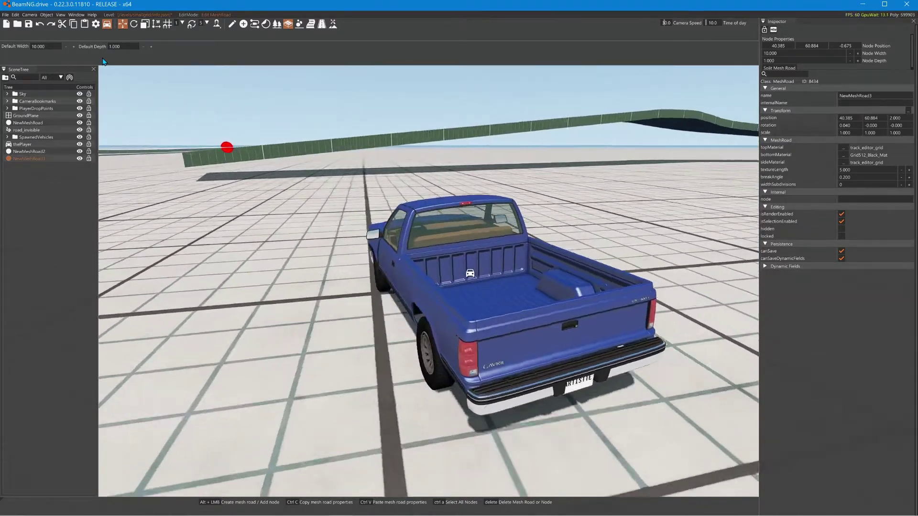
key("Up")
key("Left")
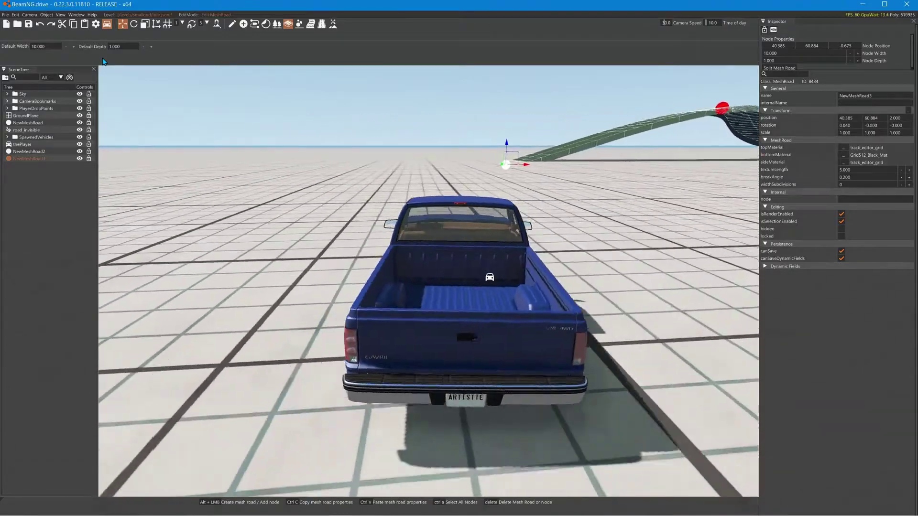
key("Up")
key("Left")
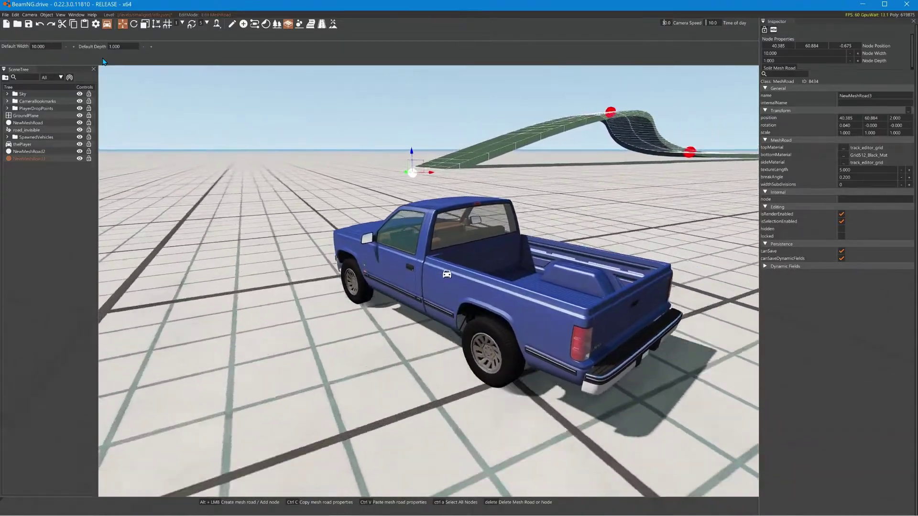
key("Up")
key("Left")
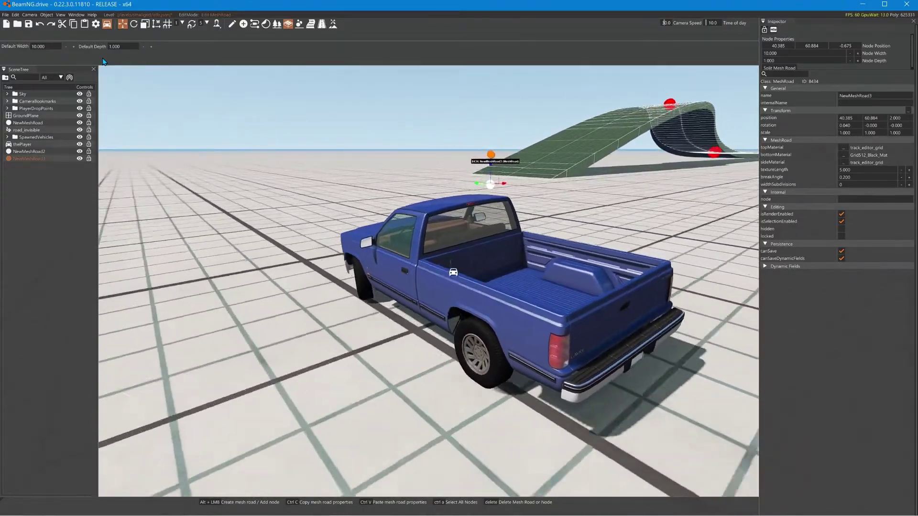
key("Up")
key("Left")
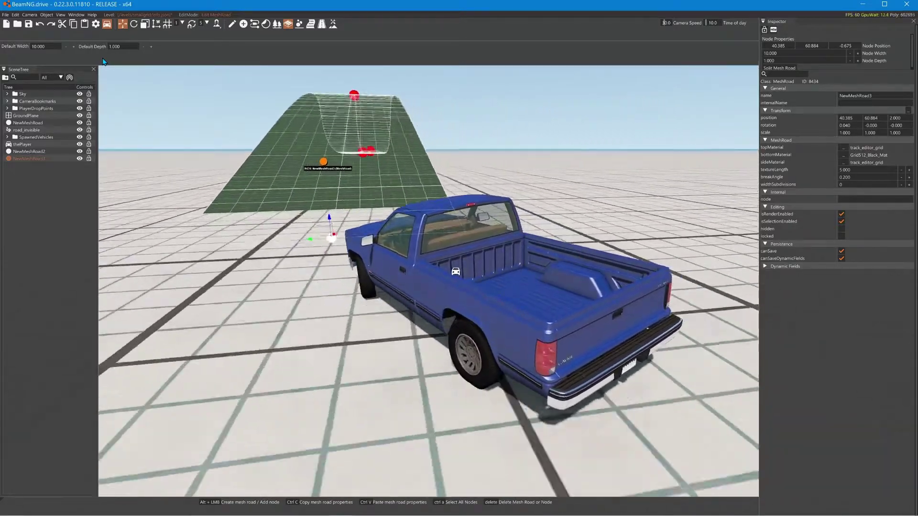
key("Up")
key("Left")
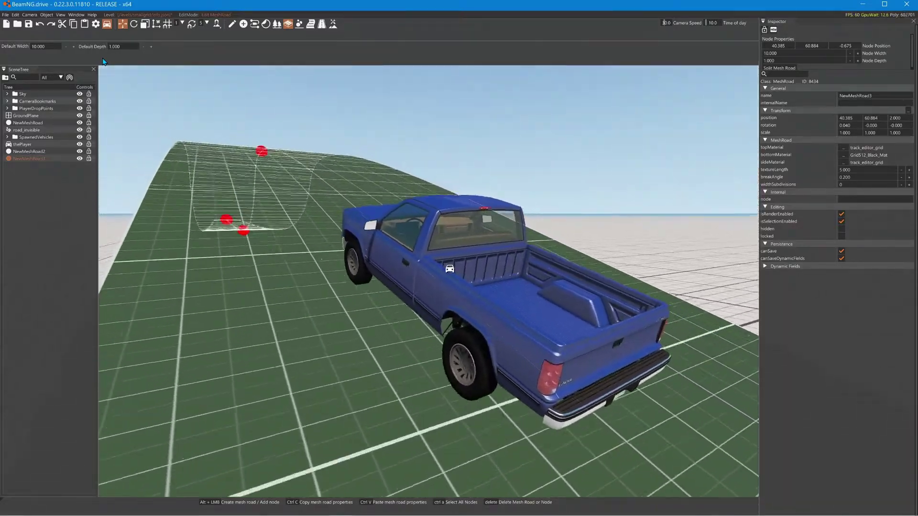
key("Up")
key("Left")
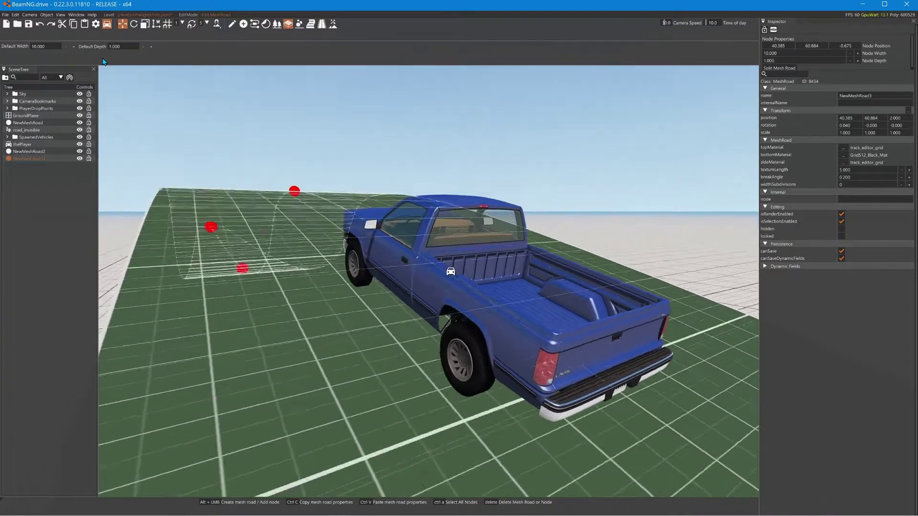
key("Up")
key("Left")
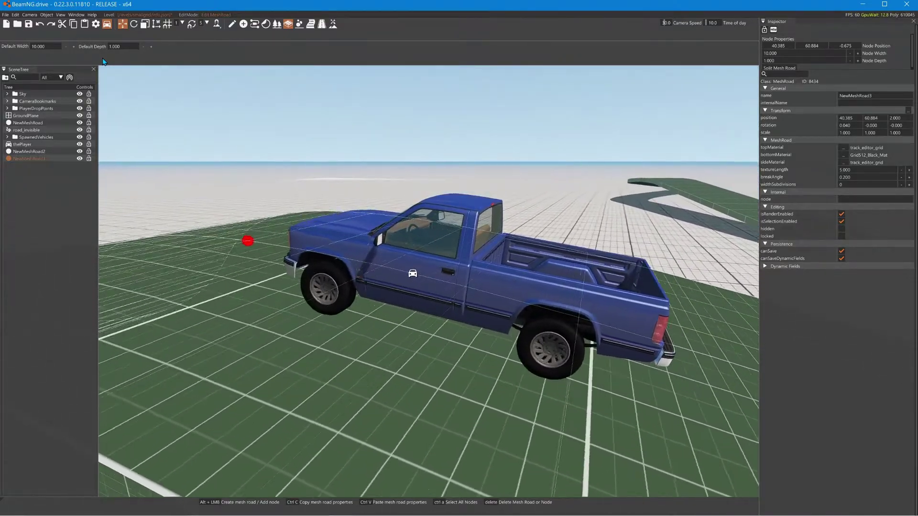
key("Up")
key("Left")
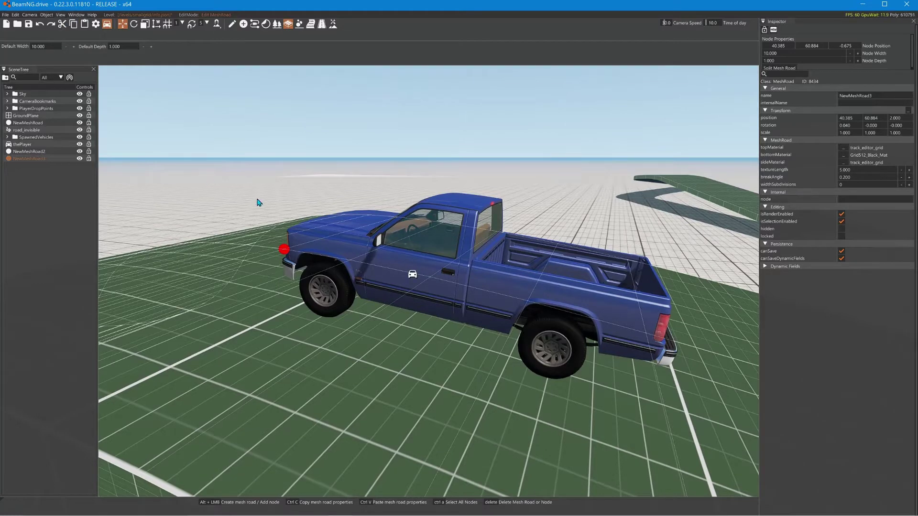
Raise the road's second node to about Z 10.6 with the pickup on the ramp, then back the pickup down.
left_click(284, 249)
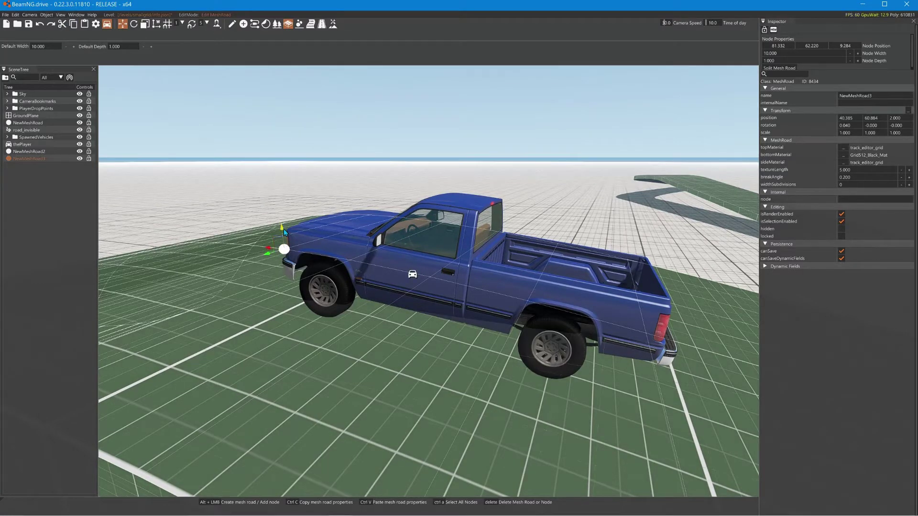
left_click_drag(284, 233, 290, 164)
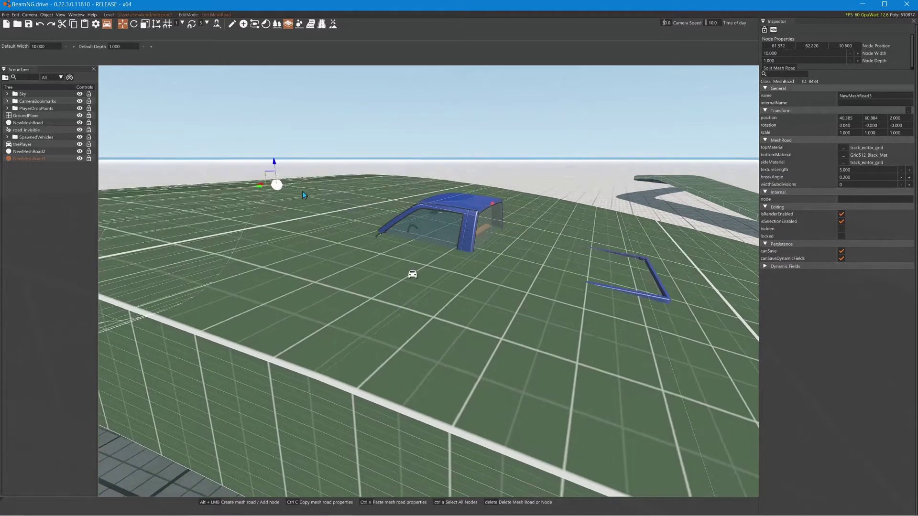
key("Down")
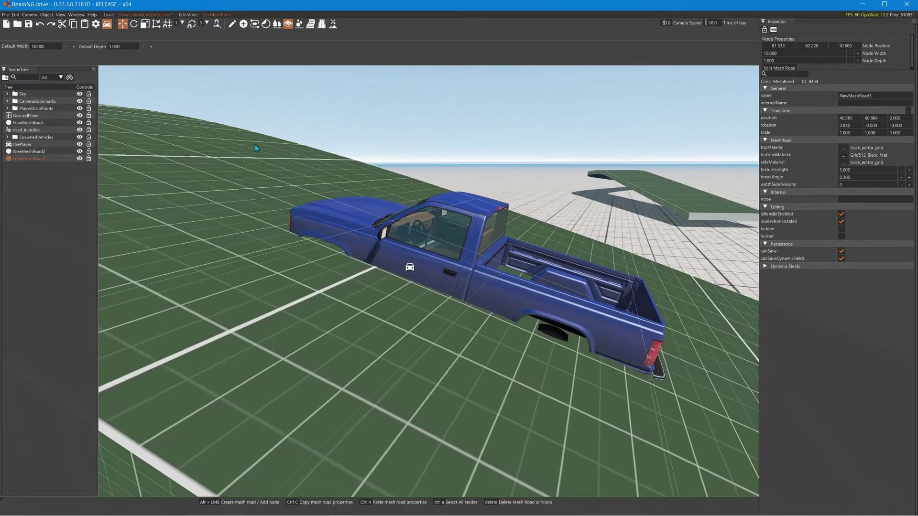
Rebuild the level's collision data for the raised ramp and reset the pickup.
left_click(20, 17)
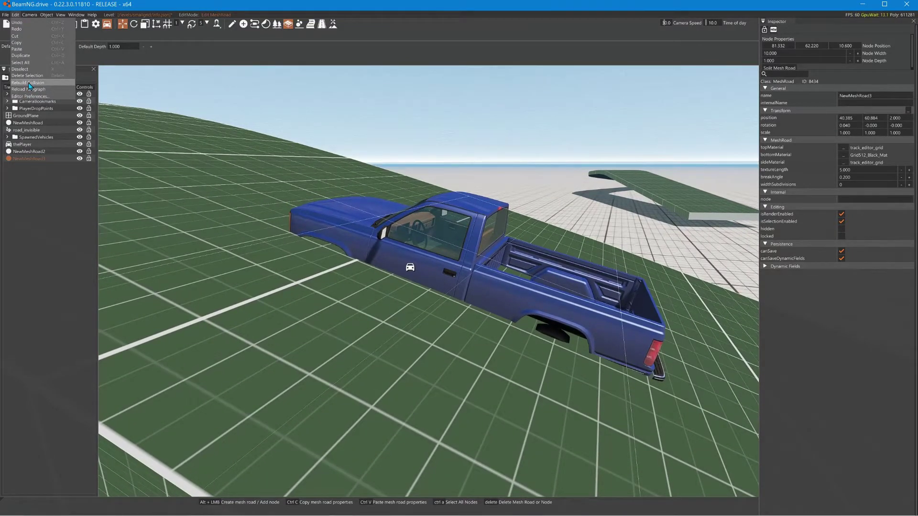
left_click(29, 83)
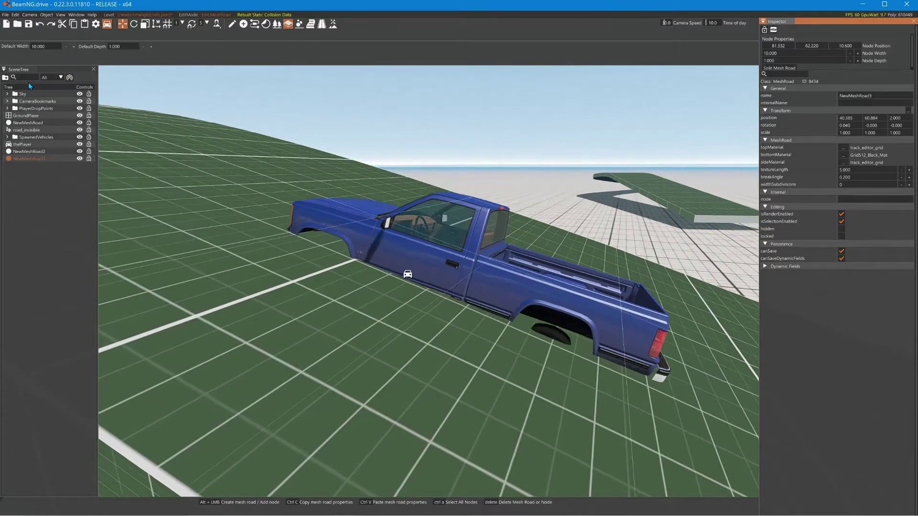
key("r")
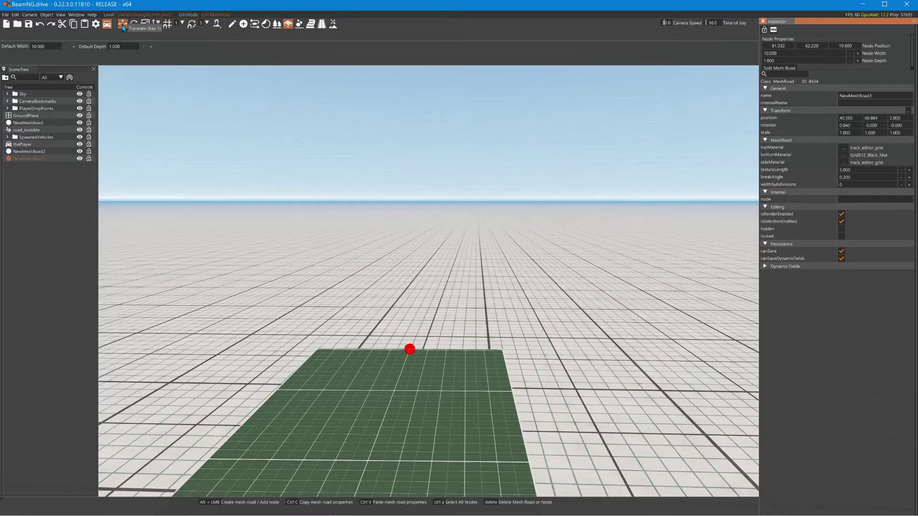
Select the node at the road's far end and shift it sideways to about Y 66.3.
left_click(410, 351)
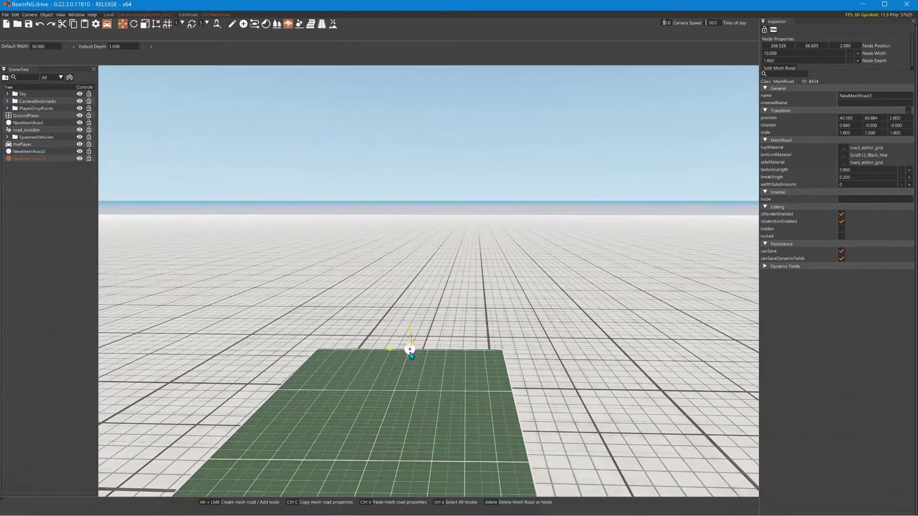
mouse_move(390, 354)
left_mouse_down()
mouse_move(302, 353)
mouse_move(395, 361)
left_mouse_up()
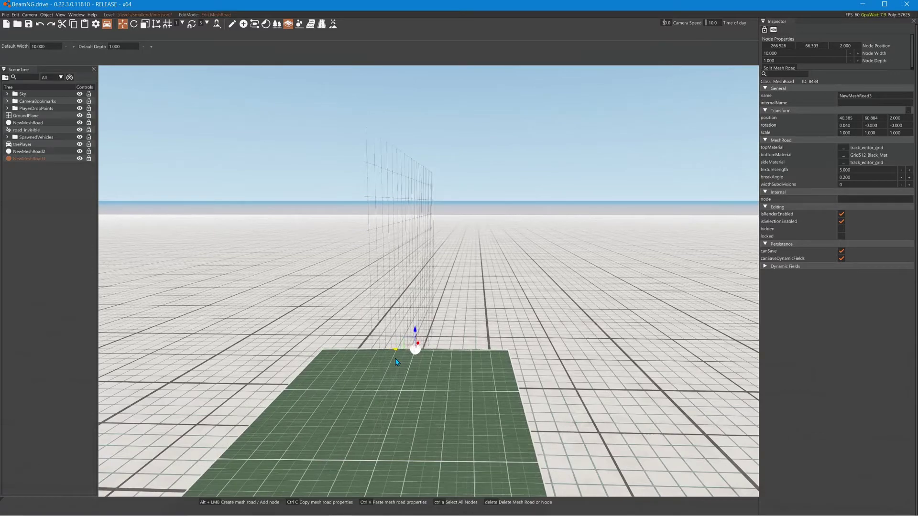
right_click_drag(395, 357, 153, 318)
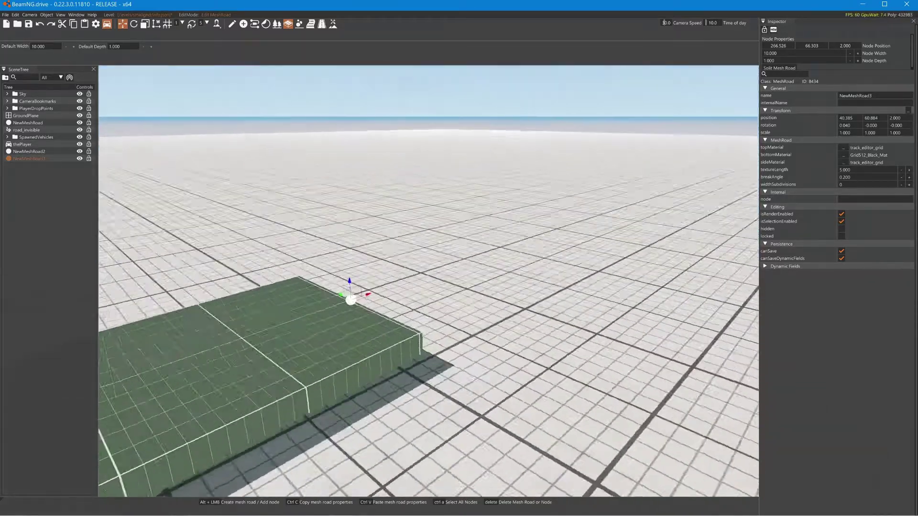
right_click_drag(330, 325, 427, 407)
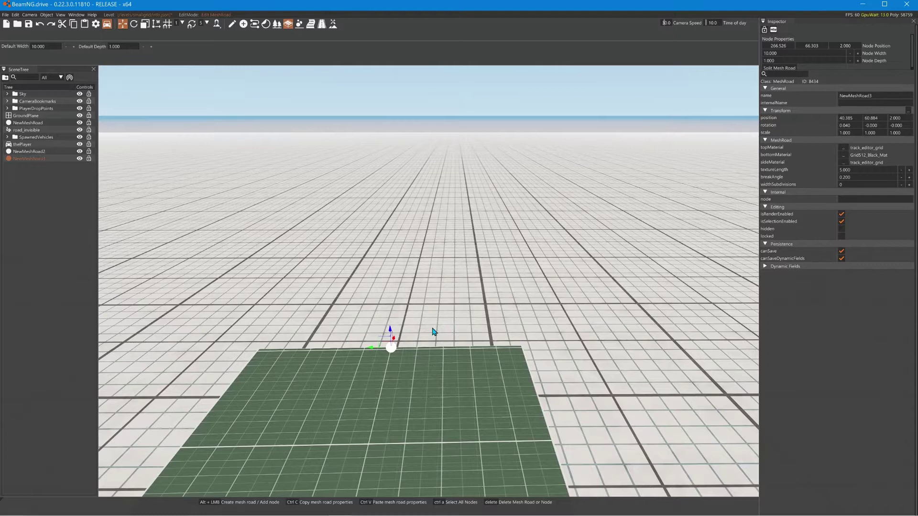
Extend the road's far end in a curve with a new node at about X 307.4, Y 101.6, then close and reopen the world editor.
left_click(420, 389)
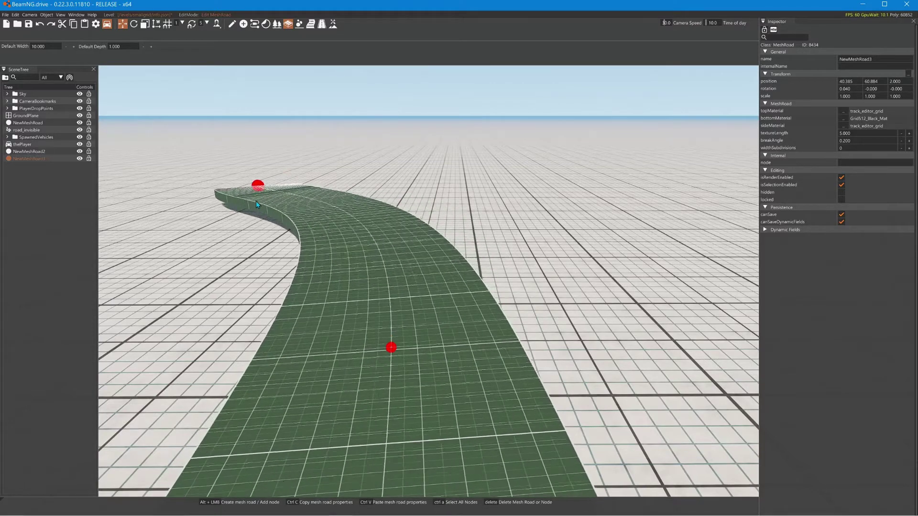
left_click(156, 205, "alt")
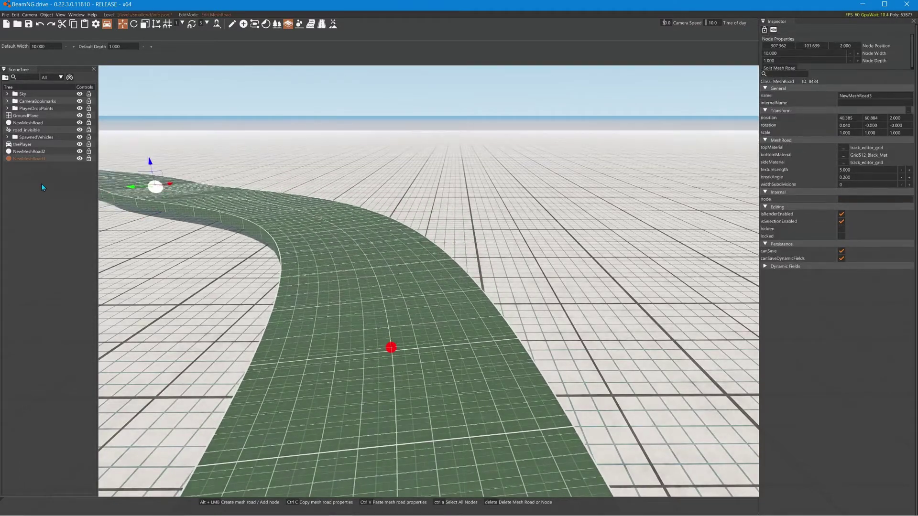
key("F11")
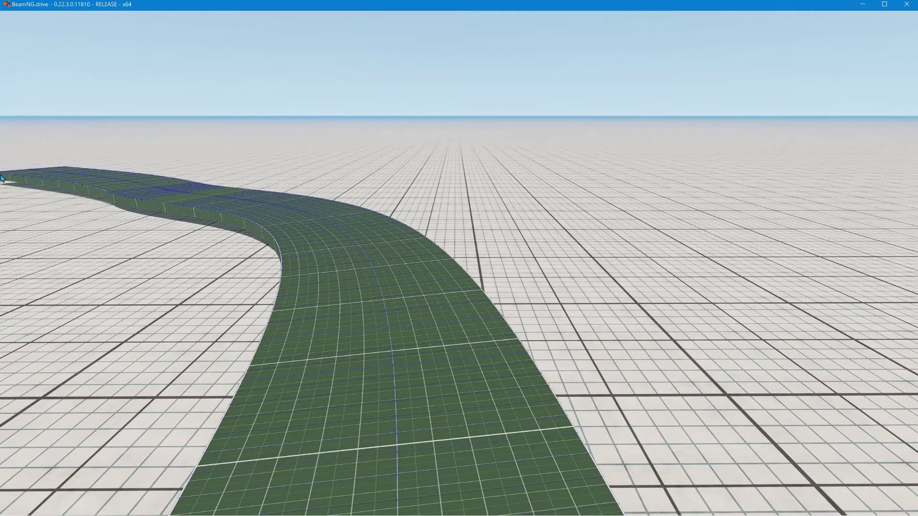
key("F11")
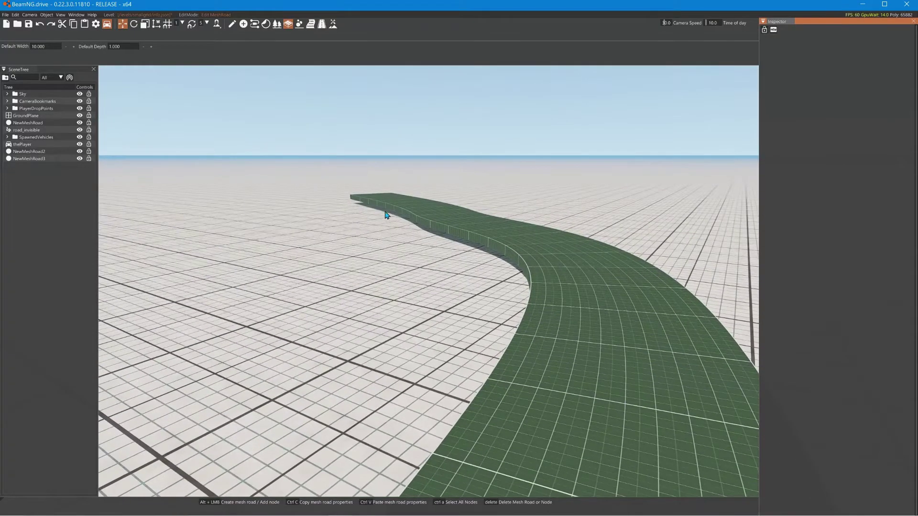
Select the node at the road's far end and shift it sideways to about X 303.9, Y 135.9.
left_click(380, 200)
left_click(372, 195)
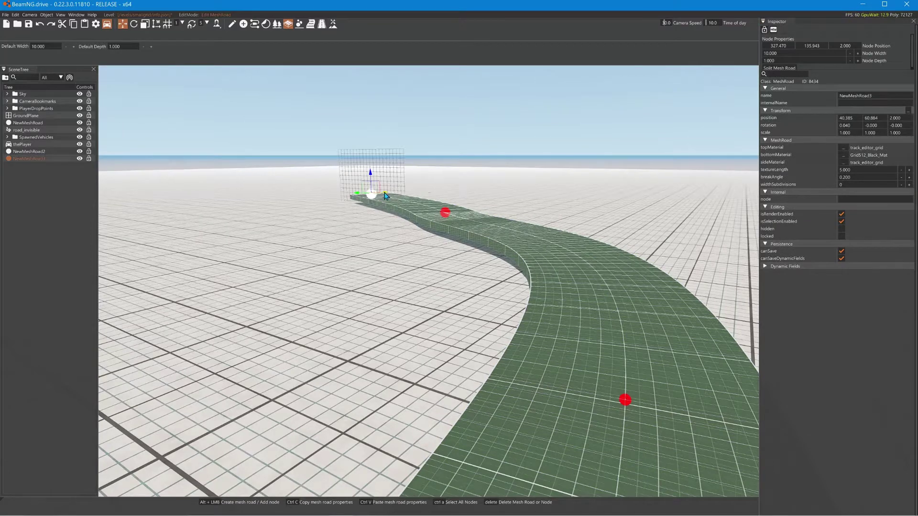
left_click_drag(385, 196, 296, 204)
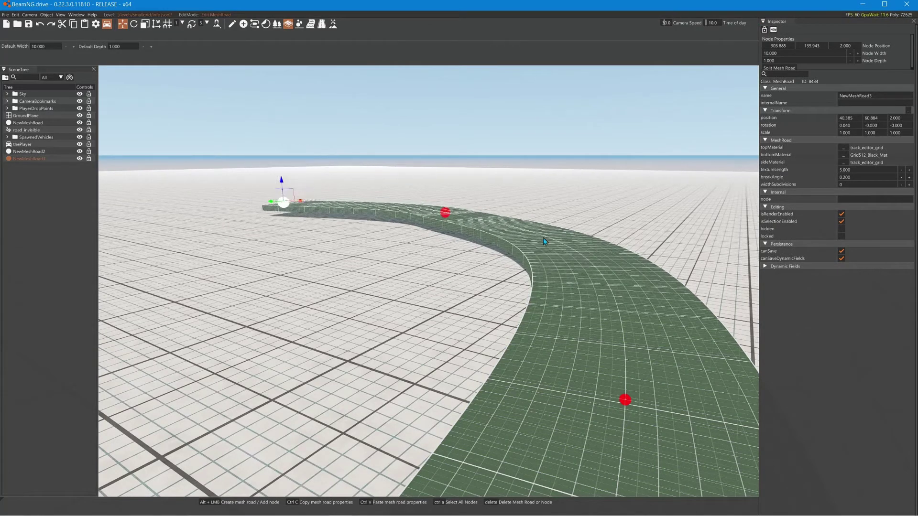
Bank the road by rotating its node at about X 266.5, Y 66.3.
left_click(587, 259)
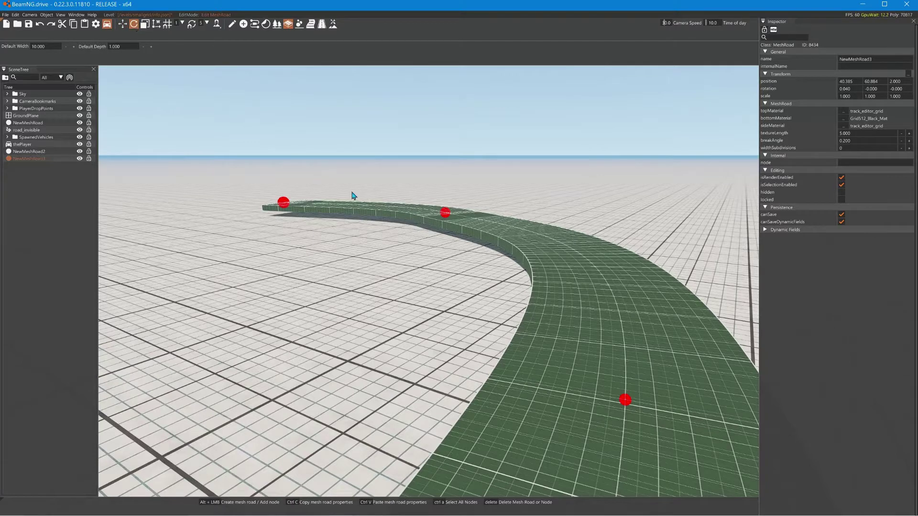
left_click(625, 401)
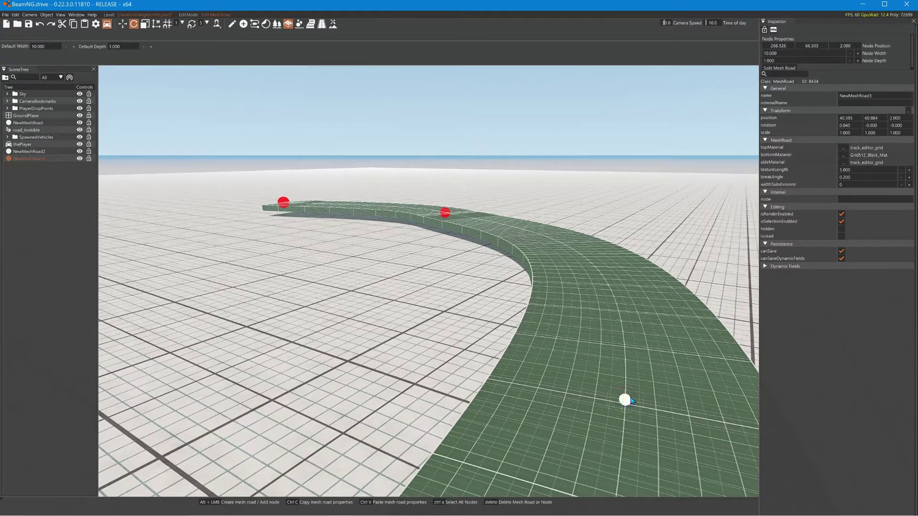
right_click_drag(668, 407, 756, 442)
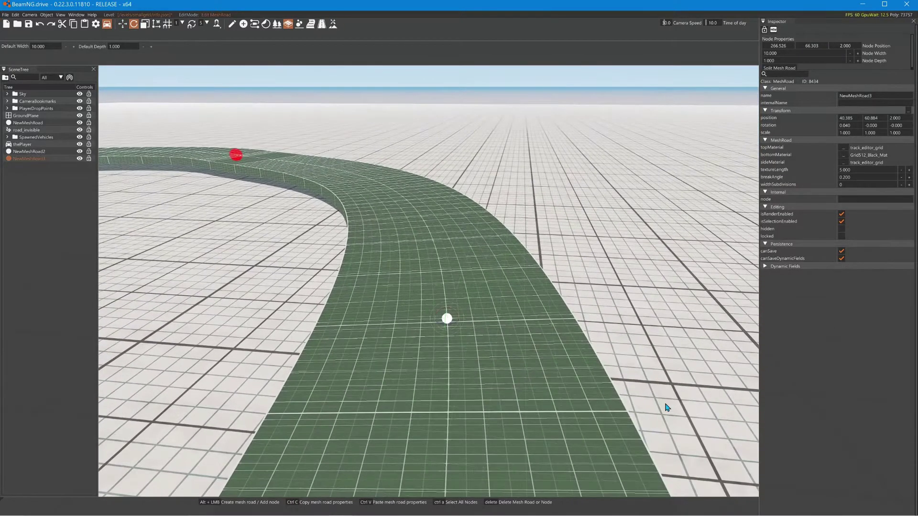
right_click_drag(529, 349, 462, 306)
key("w")
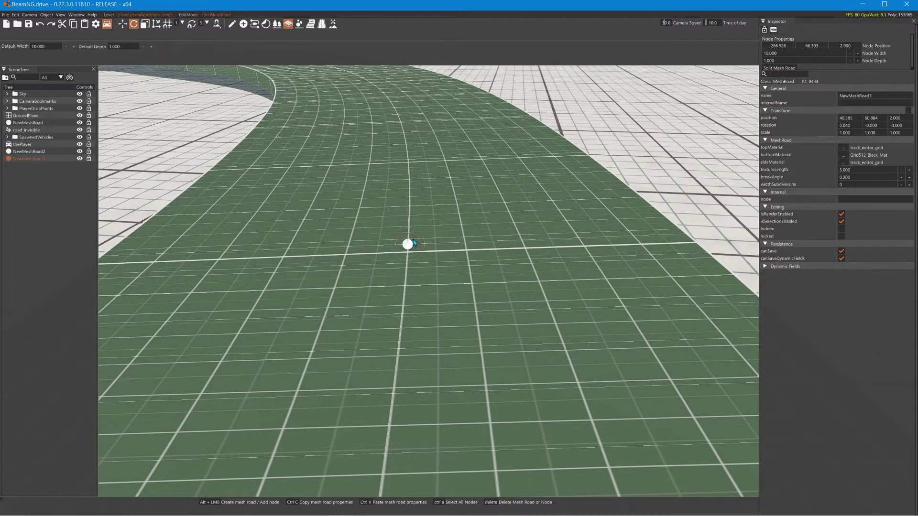
left_click_drag(414, 241, 409, 230)
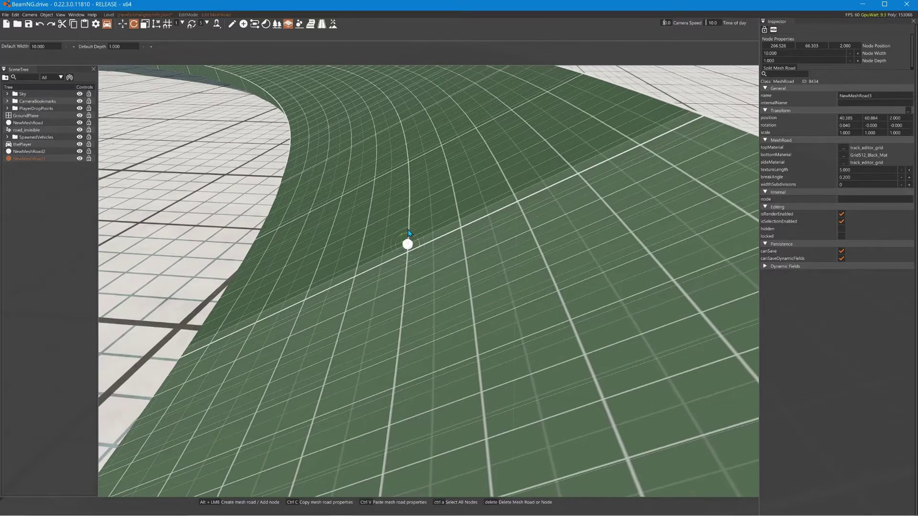
key("s")
key("s")
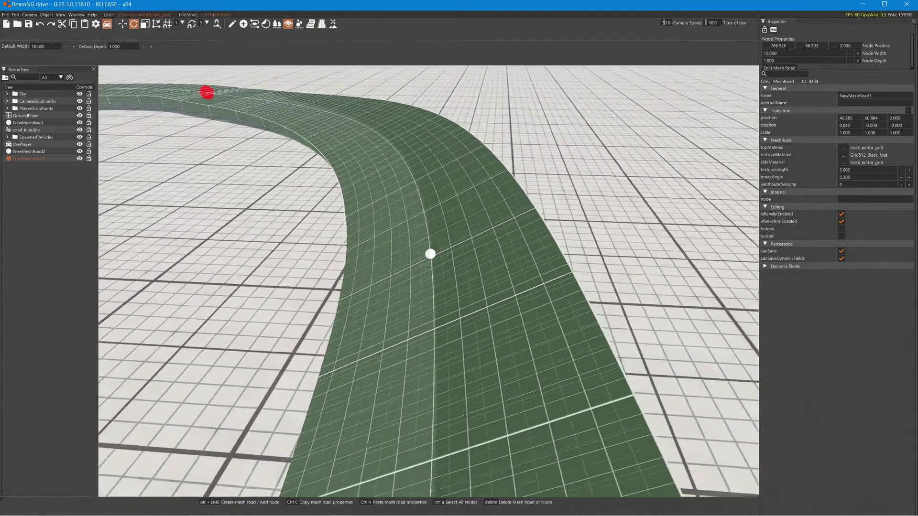
Try rotating the node at about X 307.4, Y 101.6, then undo the node rotations so far.
left_click(243, 87)
left_click_drag(239, 88, 259, 96)
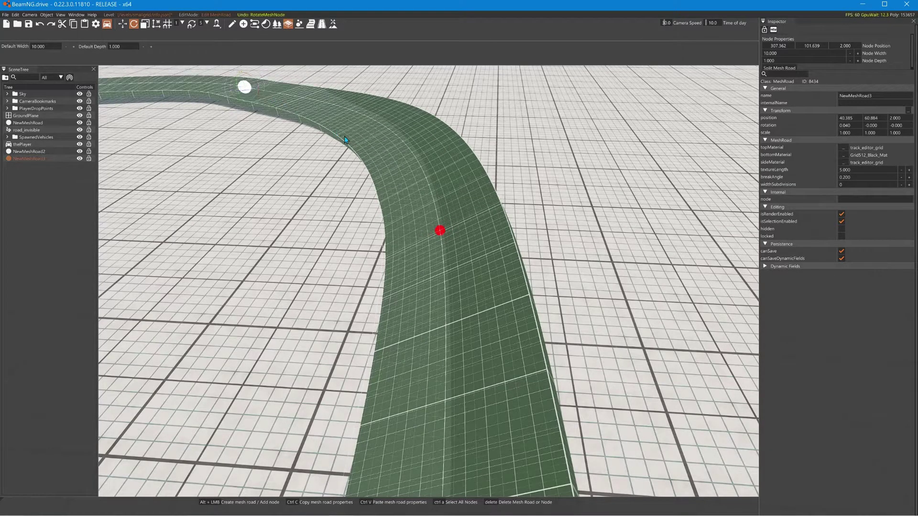
key("w")
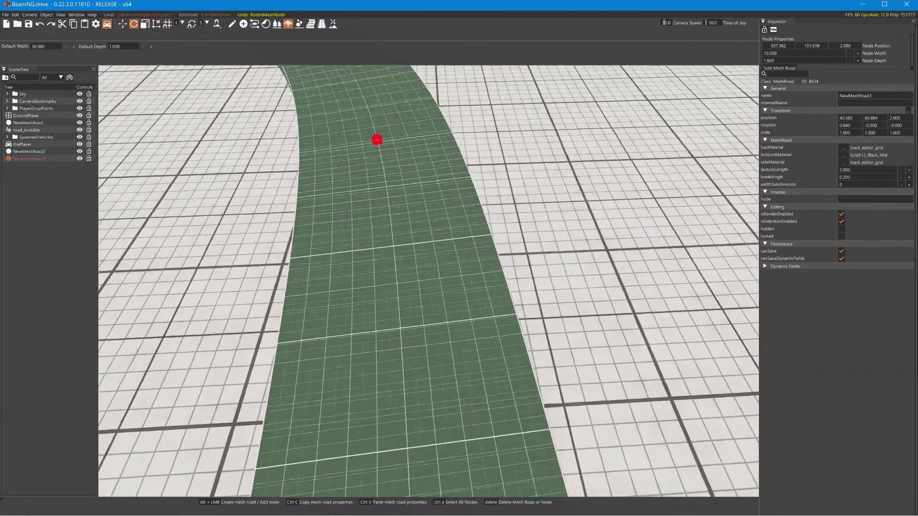
key("w")
right_click_drag(450, 334, 455, 281)
key("s")
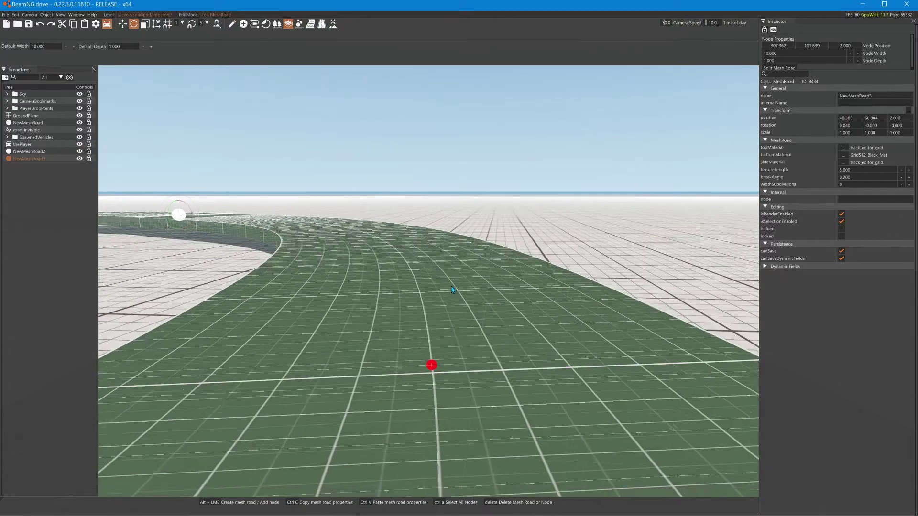
key("d")
key("s")
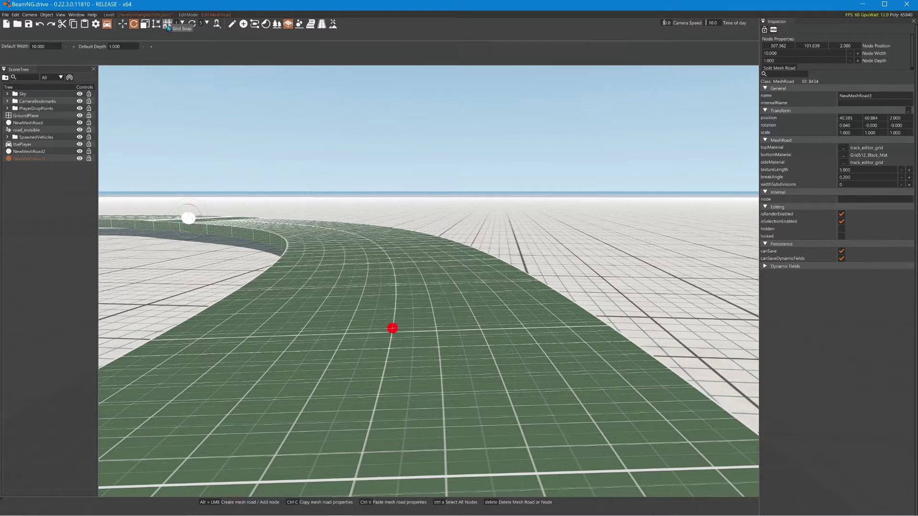
Turn on rotation snapping with a smaller snap angle and bank the road at the node near X 266.5, Y 66.3.
left_click(192, 25)
left_click(205, 24)
left_click(398, 329)
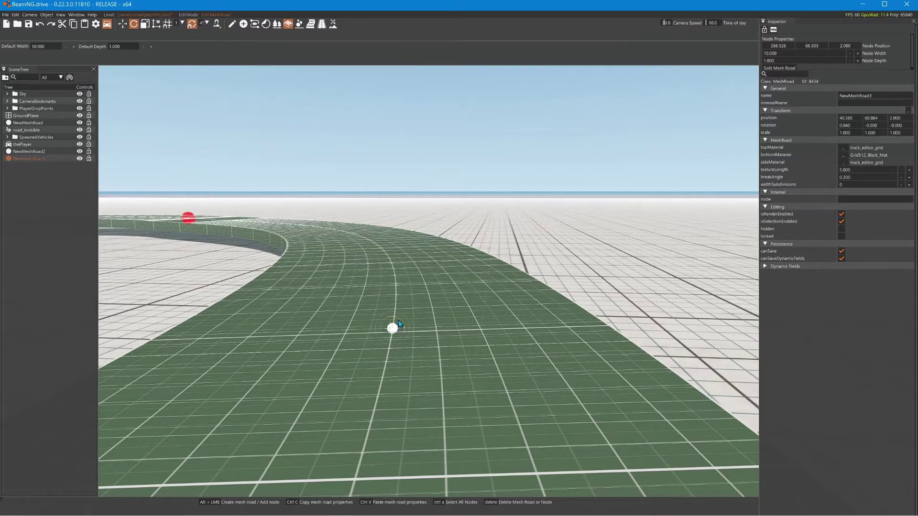
mouse_move(397, 317)
left_mouse_down()
mouse_move(390, 313)
mouse_move(406, 331)
mouse_move(403, 320)
left_mouse_up()
left_click(207, 23)
left_click_drag(398, 317, 398, 286)
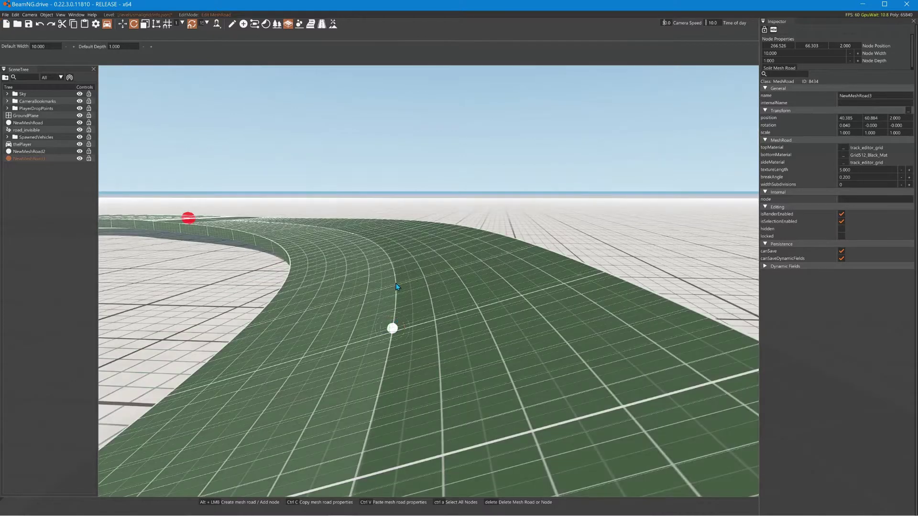
Select the curve's remaining two nodes in turn and examine the banked road along its length.
left_click(189, 218)
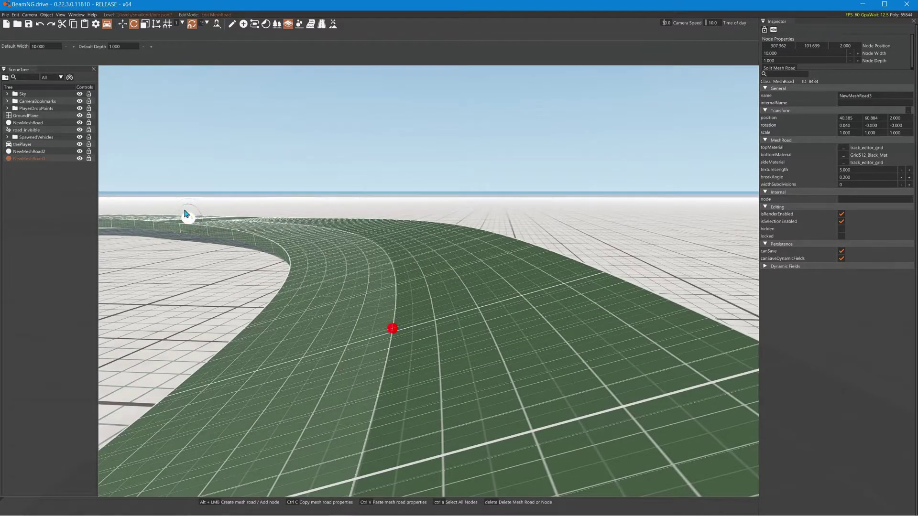
right_click_drag(186, 213, 279, 228)
left_click(182, 233)
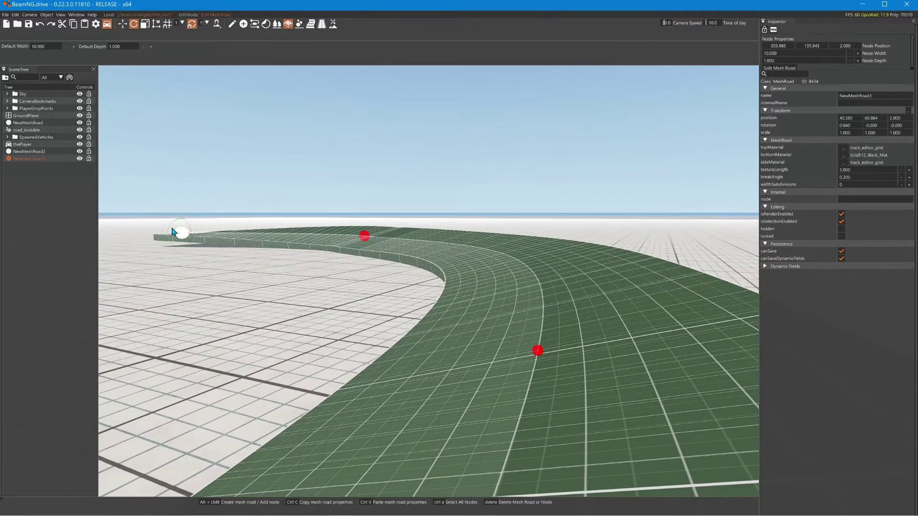
right_click_drag(258, 239, 158, 160)
key("w")
key("w")
key("d")
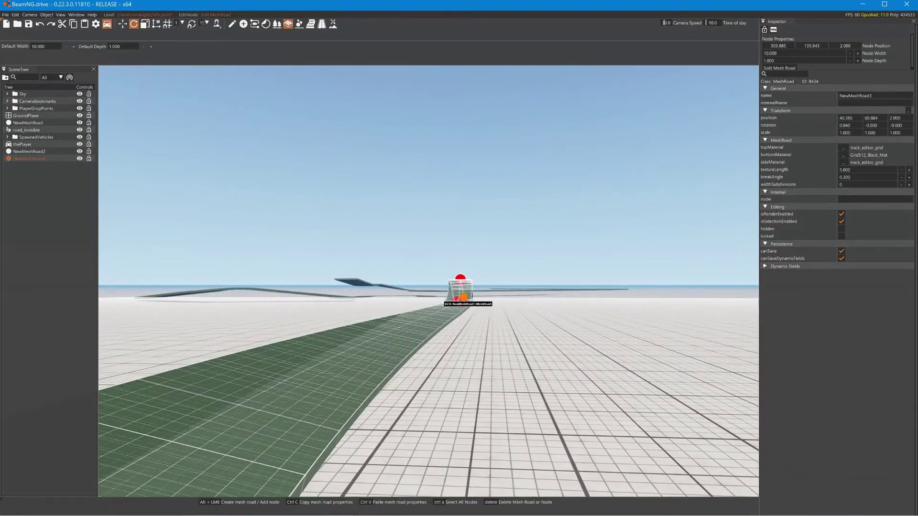
Create a new mesh road on empty ground from about X -2.2, Y 233.1 to about X 36.2, Y 299.4.
key("w")
right_click_drag(158, 160, 275, 219)
key("w")
key("w")
key("s")
key("w")
left_click(276, 224)
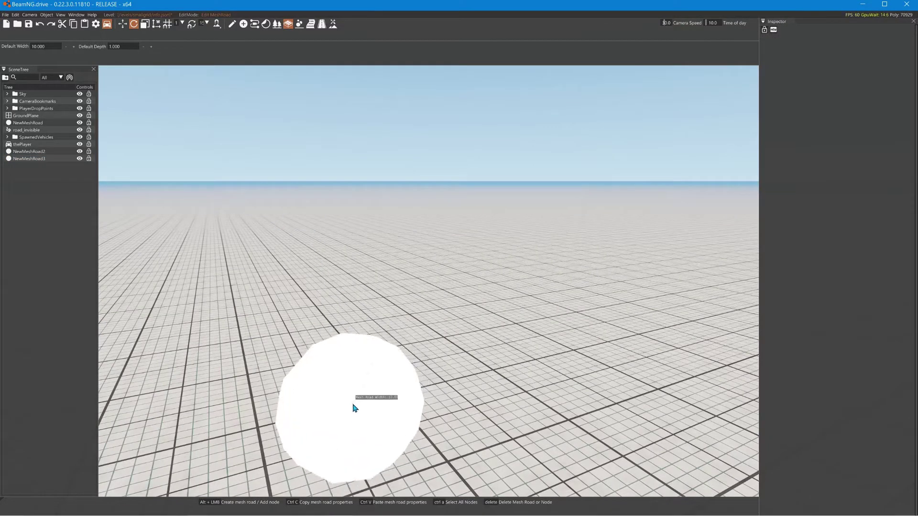
left_click(353, 388, "alt")
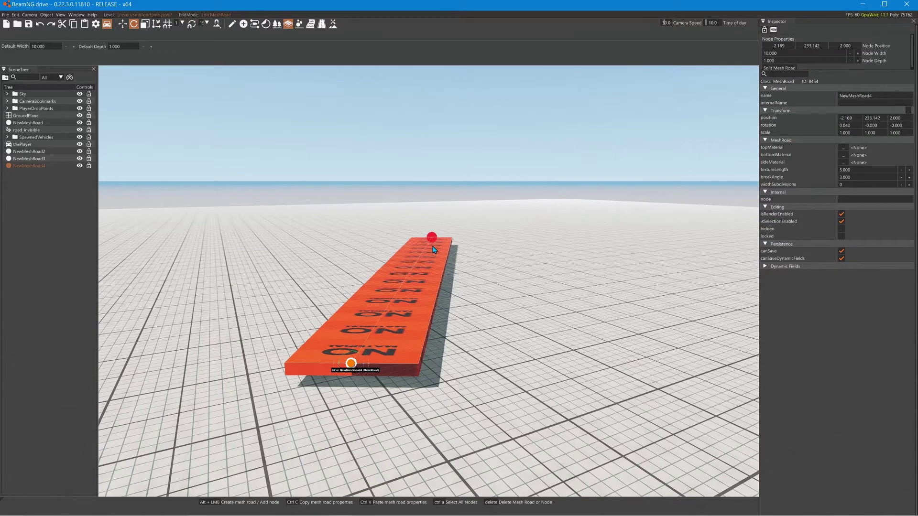
left_click(437, 232)
Assign the md_plywood_old material to the top surface of the new mesh road.
right_click_drag(517, 260, 569, 278)
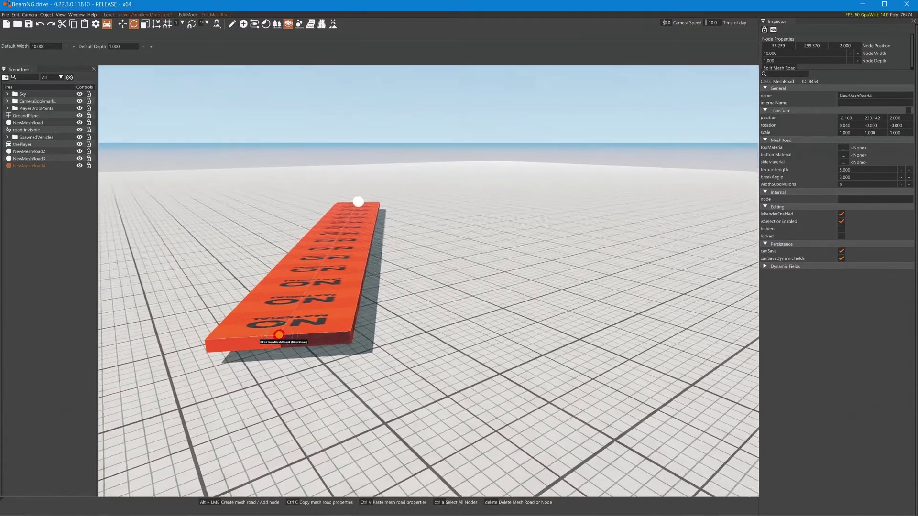
key("a")
right_click_drag(449, 231, 527, 231)
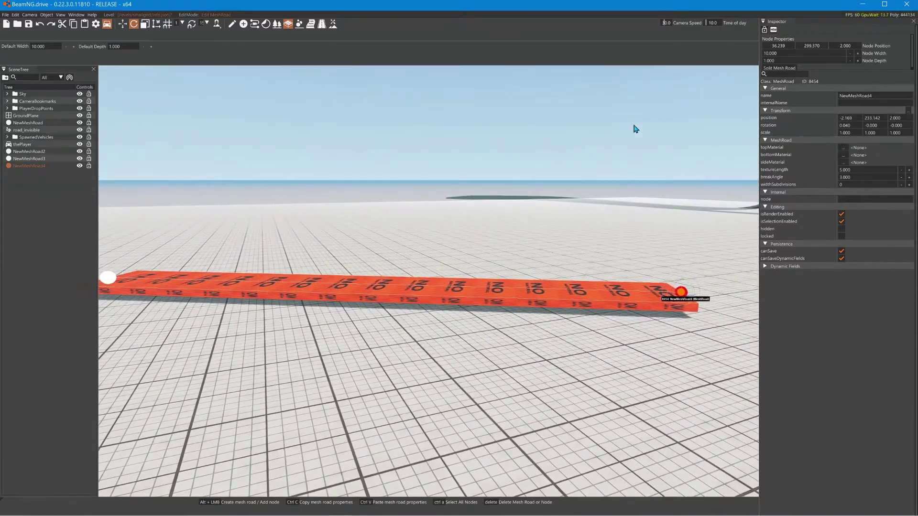
right_click_drag(635, 129, 656, 114)
key("w")
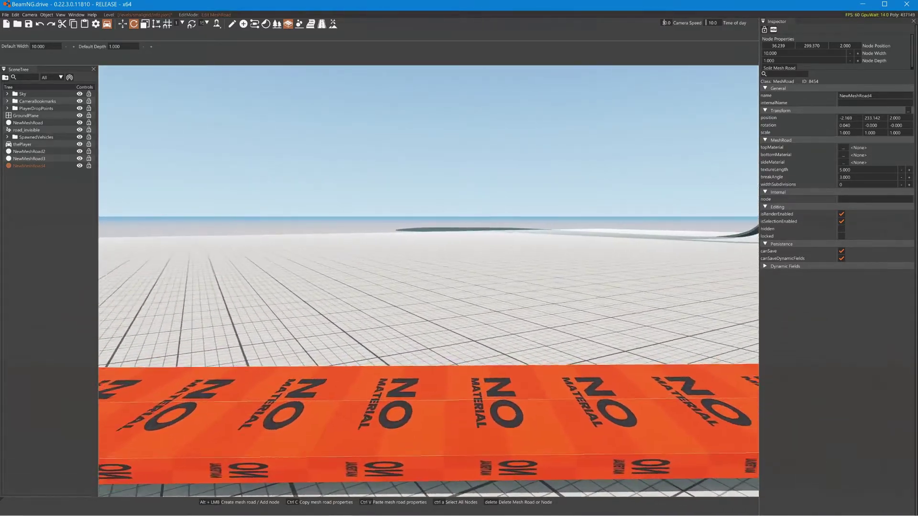
right_click_drag(454, 193, 453, 206)
key("s")
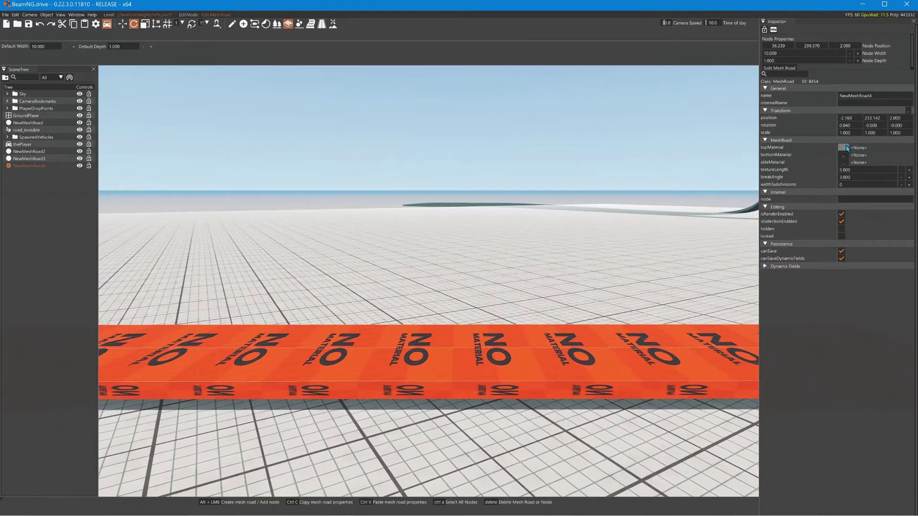
left_click(845, 145)
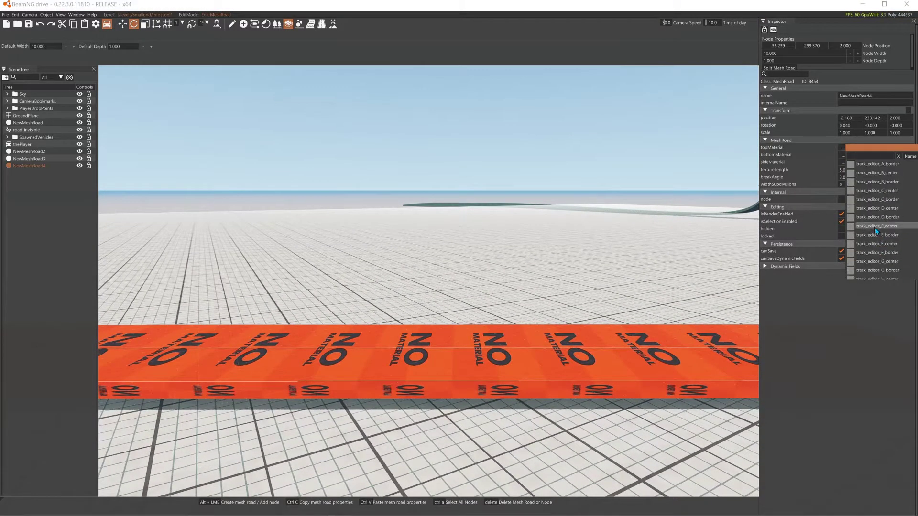
scroll(876, 231, "down", 3)
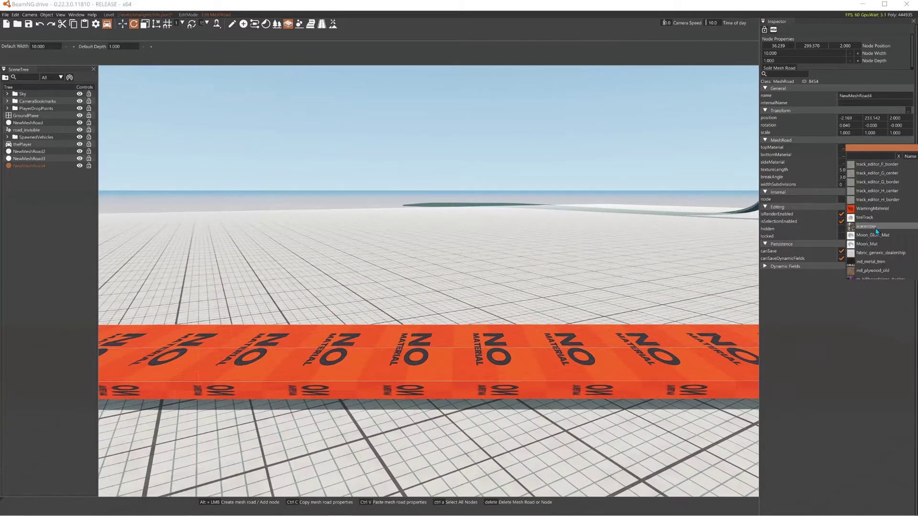
left_click(871, 271)
Examine the plywood surface along the new road from one end to the other.
key("s")
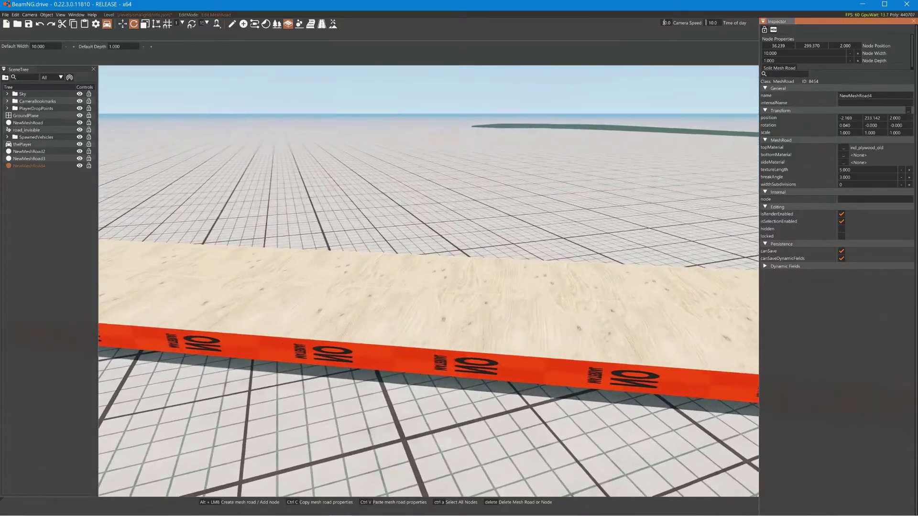
key("s")
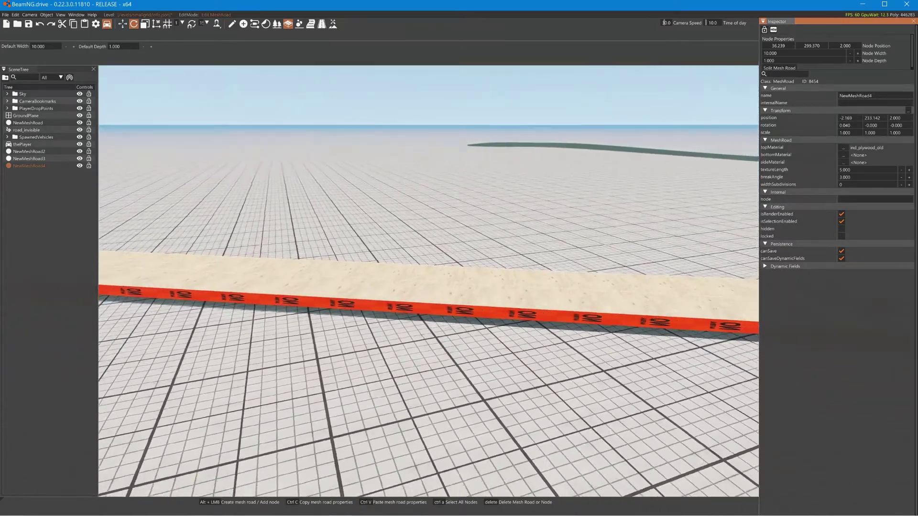
key("a")
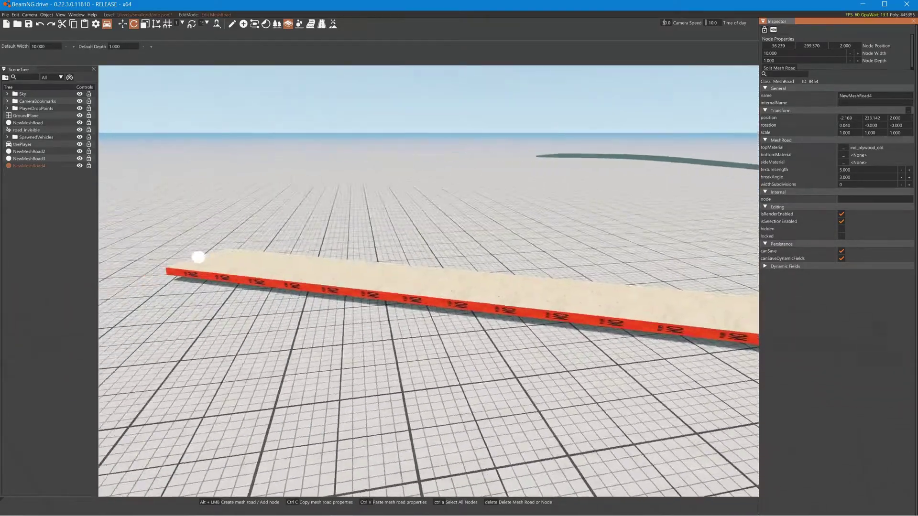
right_click_drag(536, 349, 508, 333)
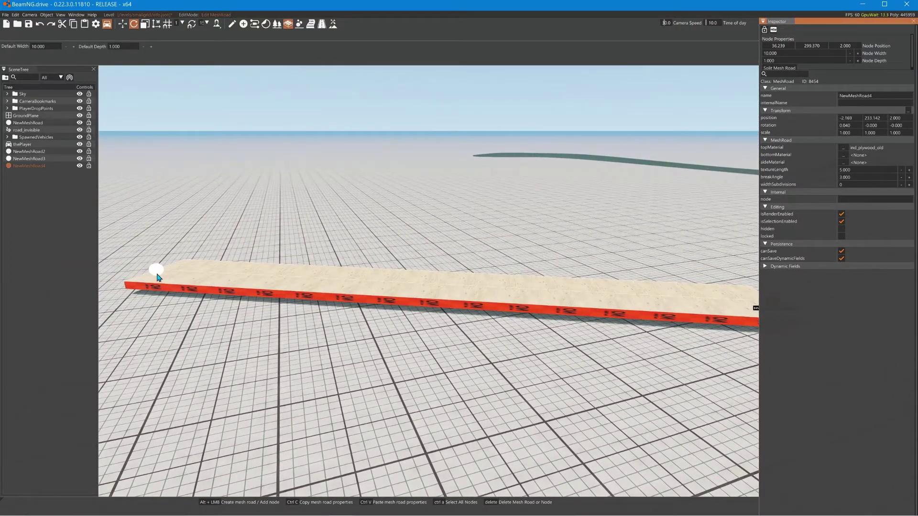
key("d")
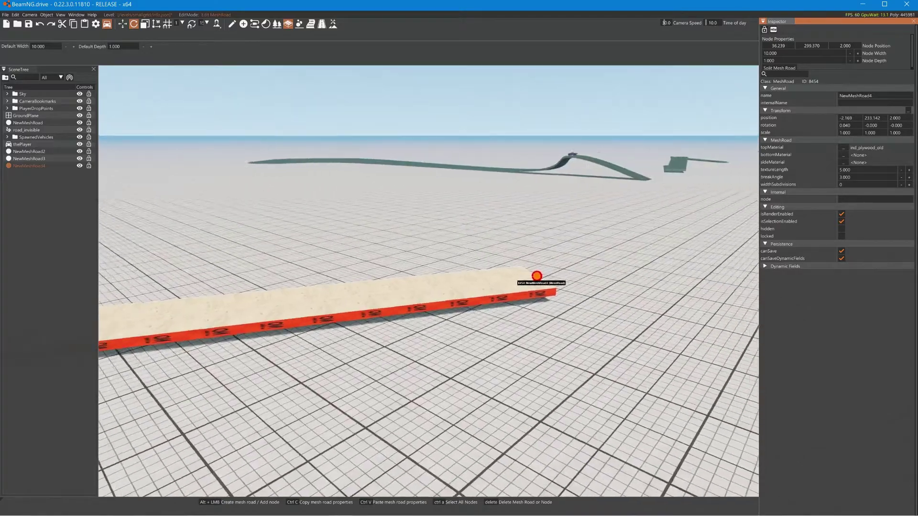
right_click_drag(522, 278, 479, 294)
key("w")
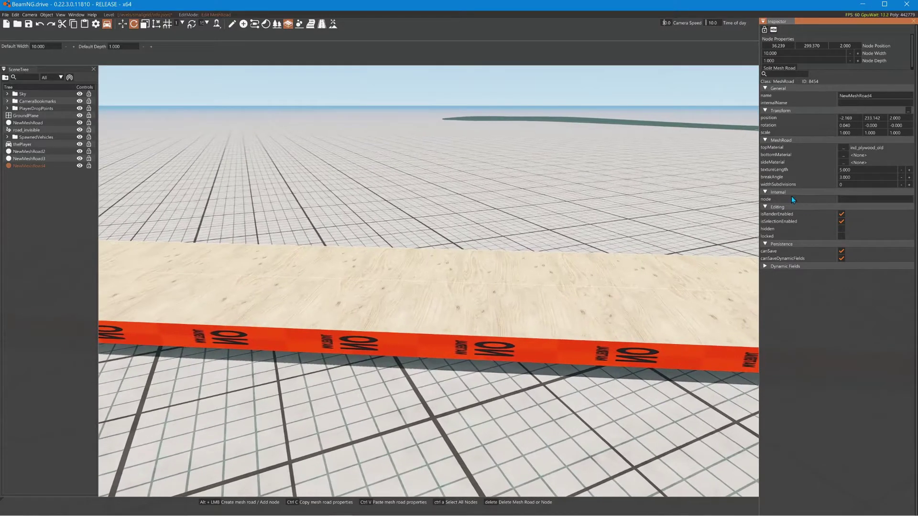
Try texture lengths of 1 and 0.5 on the plywood road.
key("Tab")
key("Return")
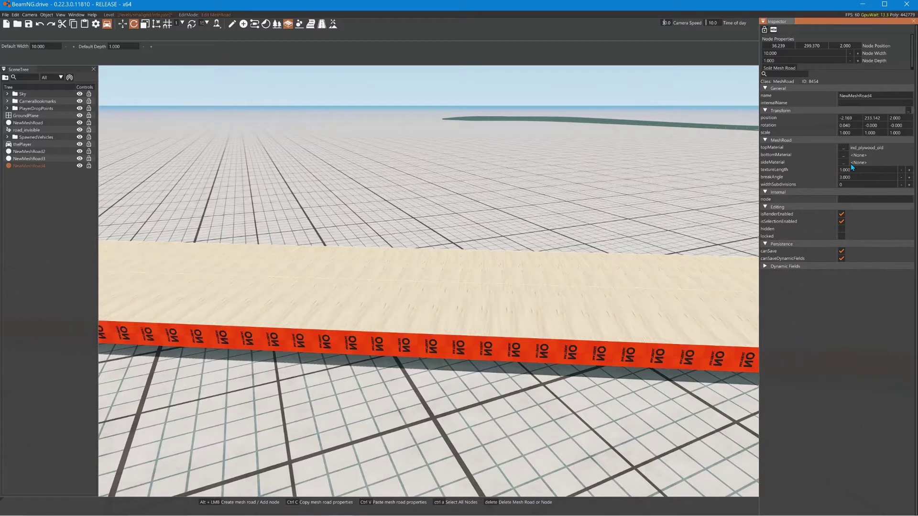
left_click(863, 171)
type(".5")
key("Return")
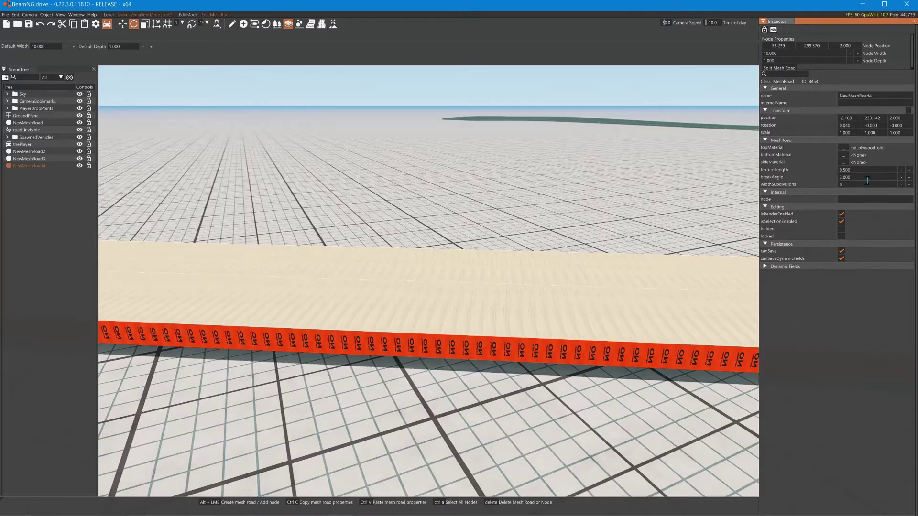
Set the plywood road's texture length to 25 and raise it to 50.
left_click(865, 171)
type("25")
key("Return")
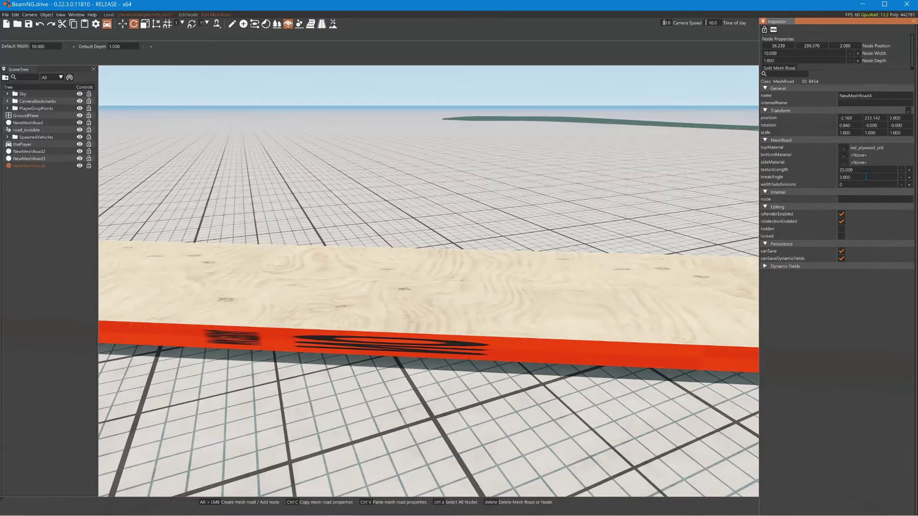
left_click(866, 172)
type("50")
key("Return")
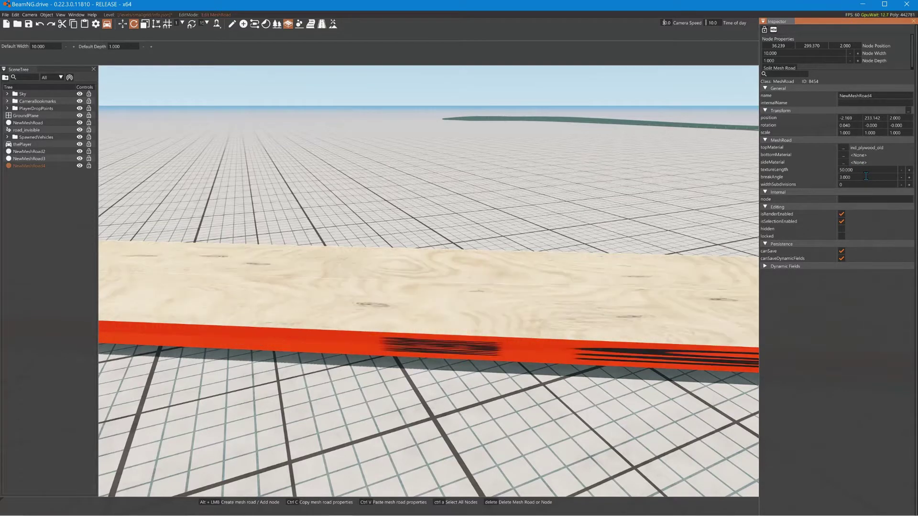
Set the plywood road's texture length to 10 and change its top material to Grid512_Black_Mat.
left_click(866, 172)
type("10")
key("Return")
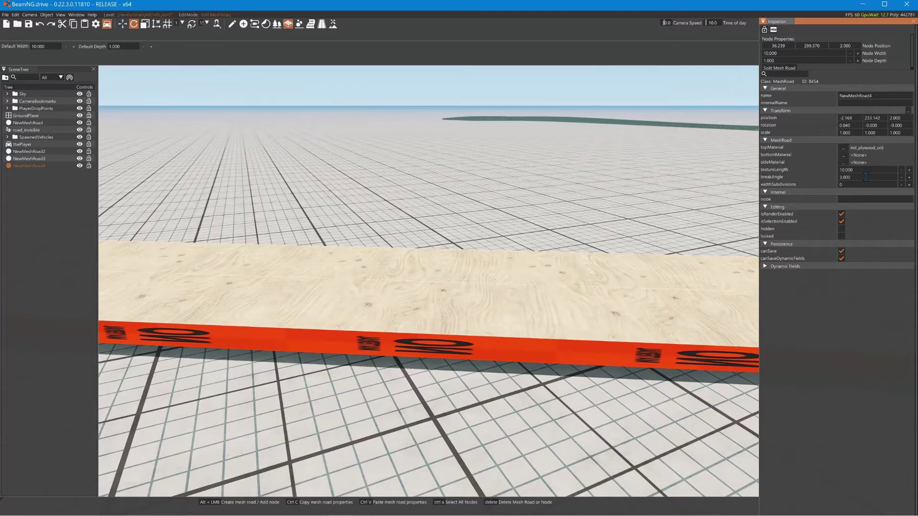
left_click(845, 148)
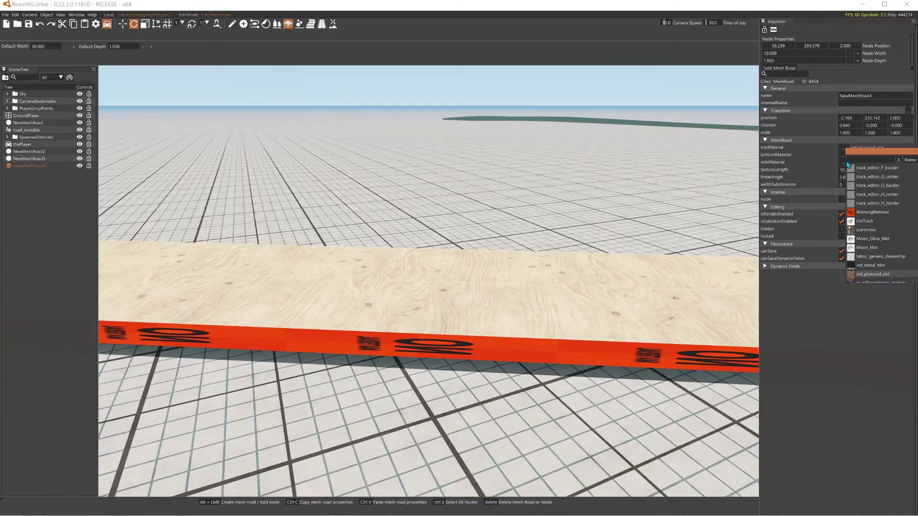
scroll(856, 247, "up", 5)
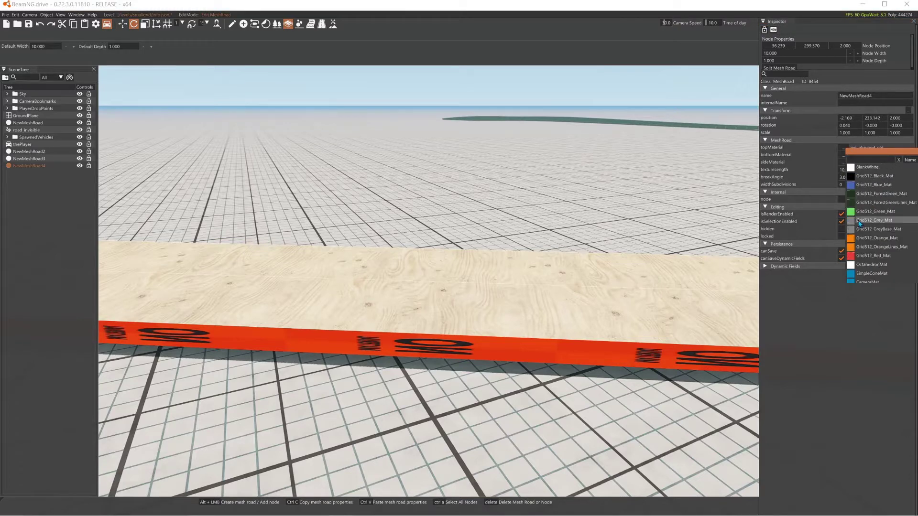
left_click(860, 177)
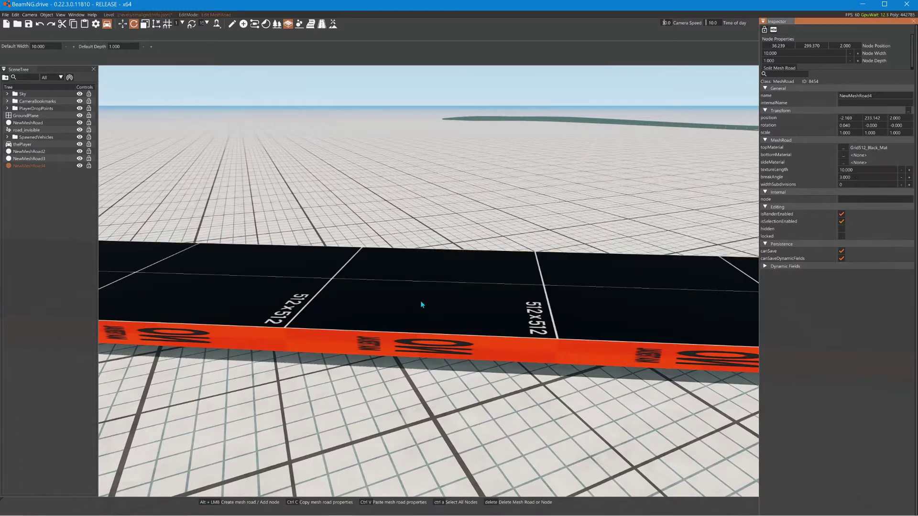
Try texture lengths of 5 and 25 on the black grid road, and settle on 15.
left_click(872, 171)
type("5")
key("Return")
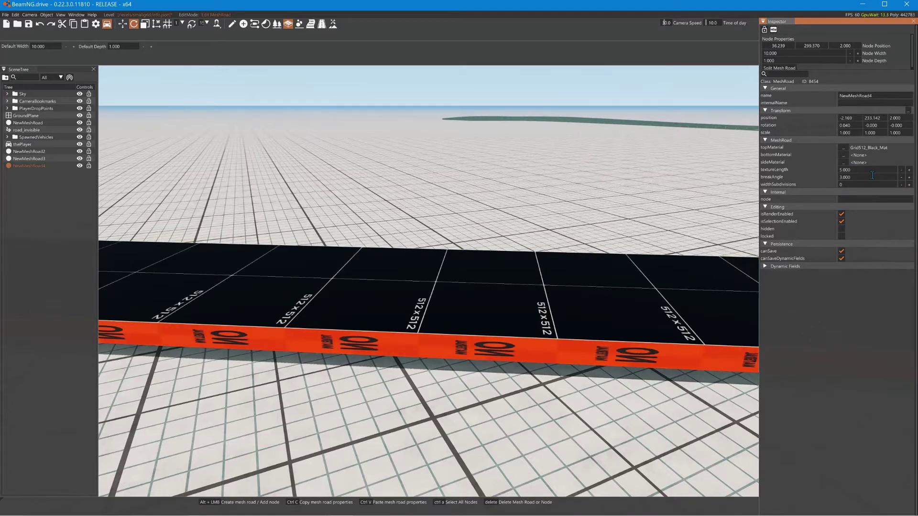
left_click(872, 173)
type("25")
key("Return")
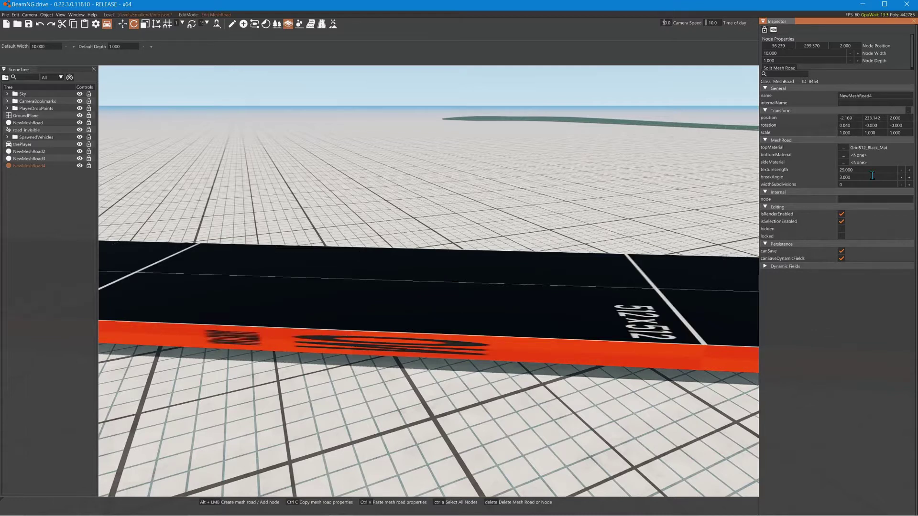
left_click(872, 175)
type("15")
key("Return")
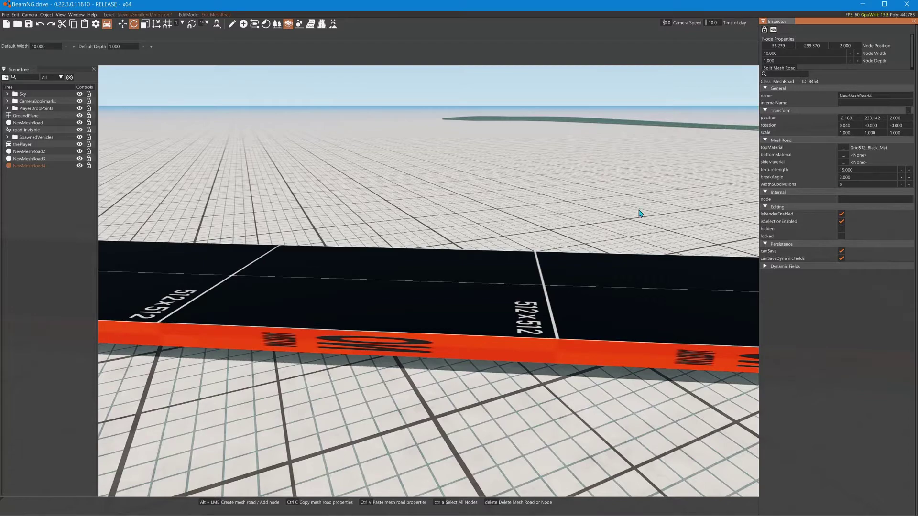
Activate the move tool and select the long green mesh road.
scroll(571, 223, "down", 10)
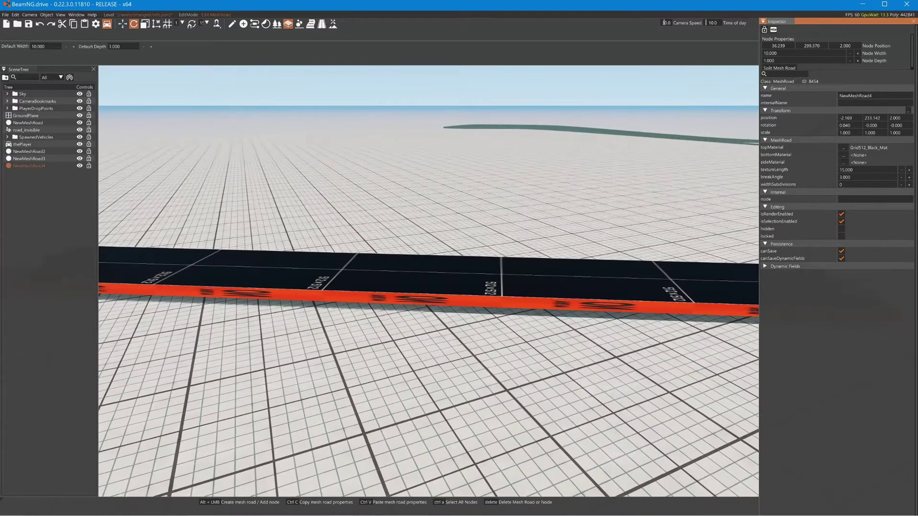
right_click_drag(571, 223, 650, 103)
key("w")
key("w")
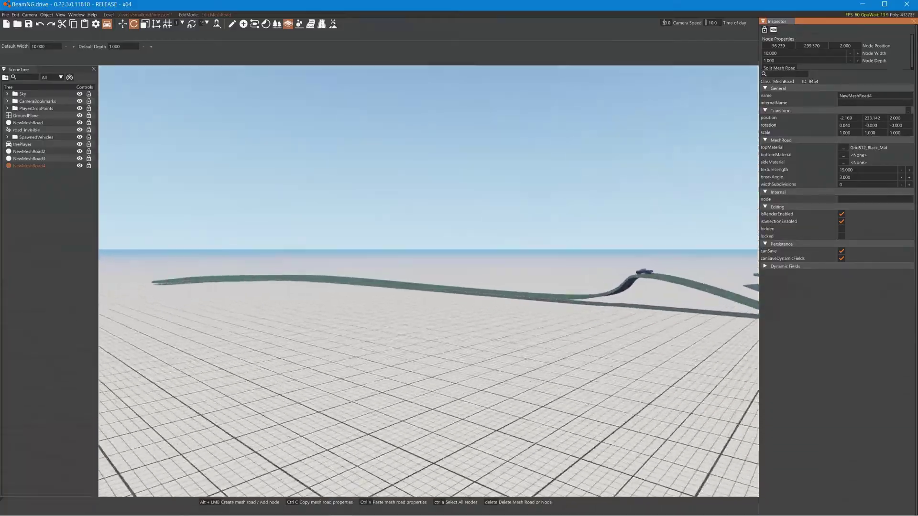
key("w")
right_click_drag(428, 223, 750, 330)
key("s")
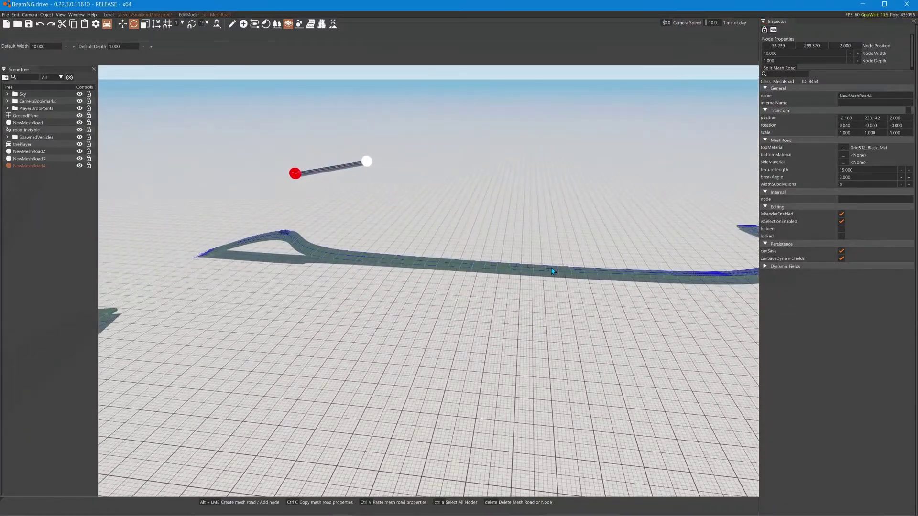
right_click_drag(558, 328, 569, 302)
key("w")
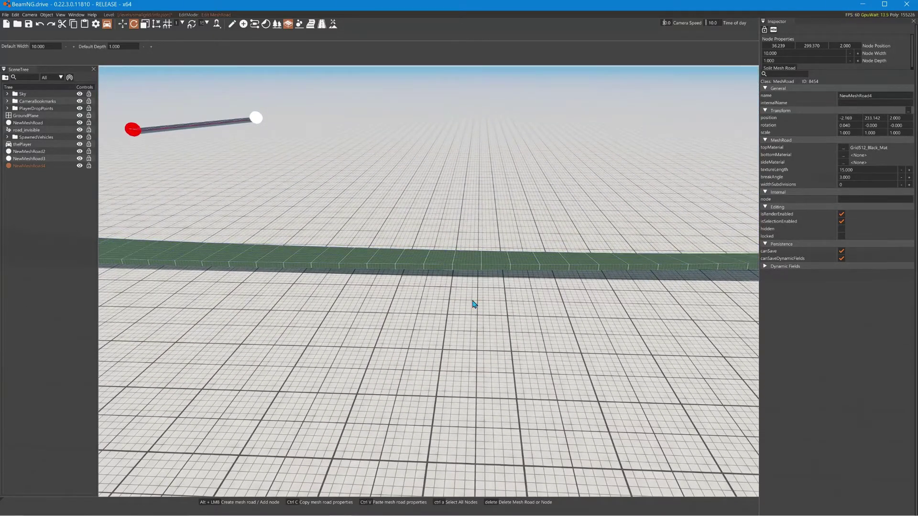
right_click_drag(473, 303, 454, 216)
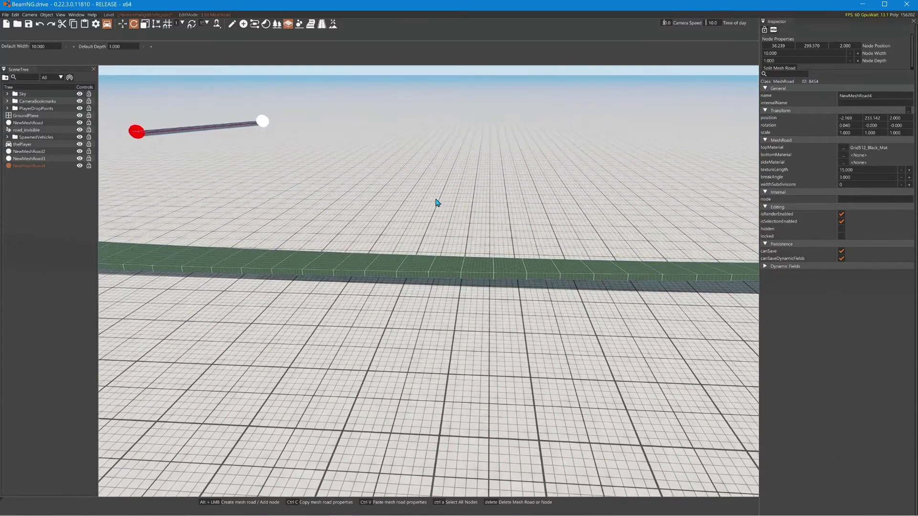
left_click(123, 24)
left_click(443, 273)
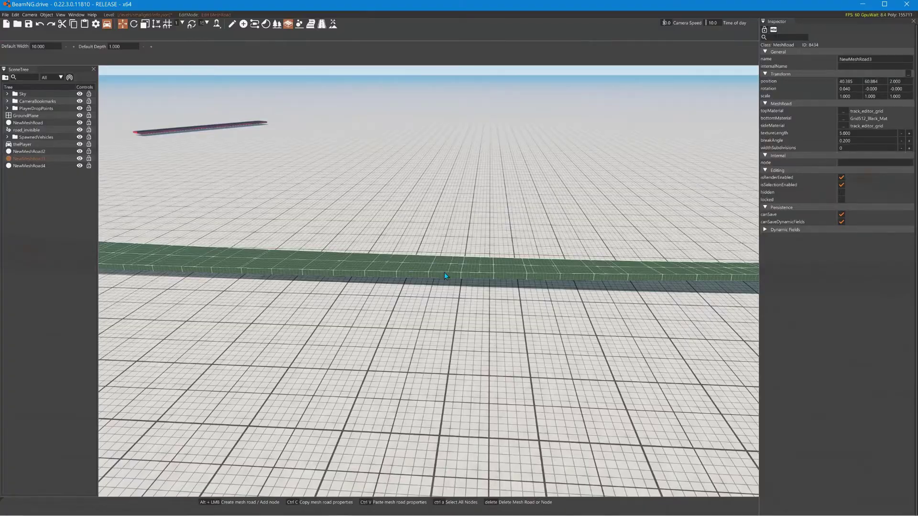
Split the green mesh road at the node at the foot of the ramp below the truck.
right_click_drag(445, 273, 193, 227)
key("w")
right_click_drag(481, 297, 452, 306)
key("a")
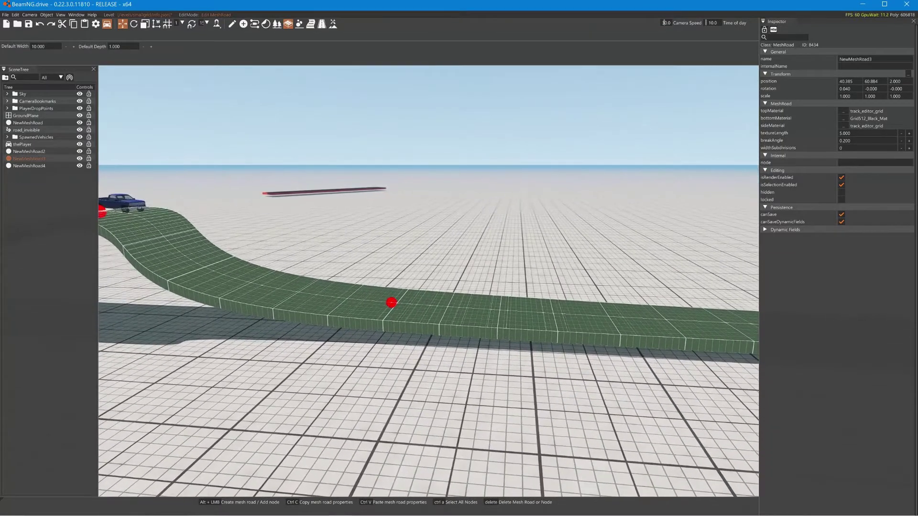
key("a")
left_click(422, 306)
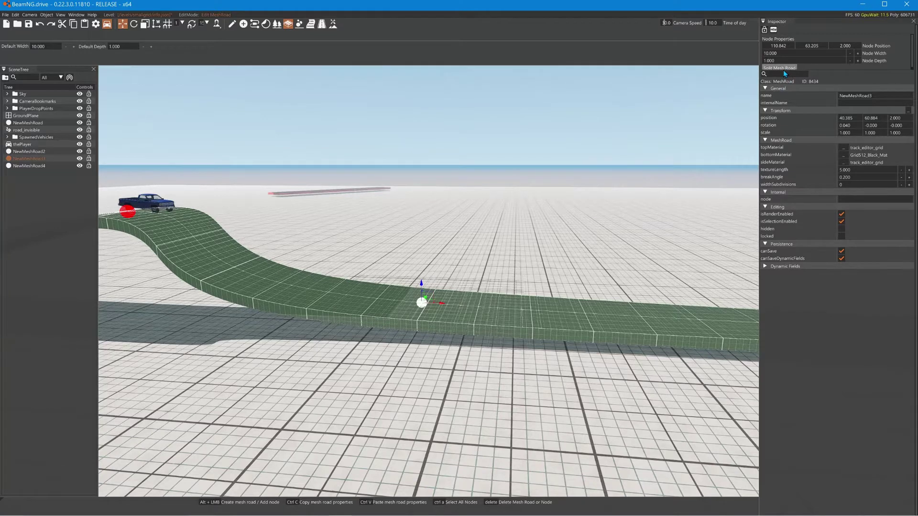
left_click(784, 69)
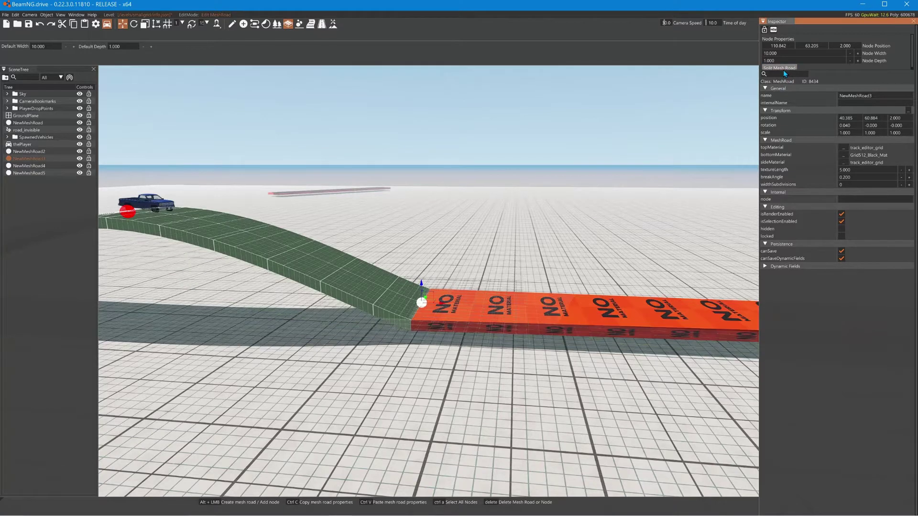
Pull the two split road ends apart along the X axis, placing the new road's first node at X about 121.7.
left_click_drag(443, 307, 411, 306)
left_click(432, 311)
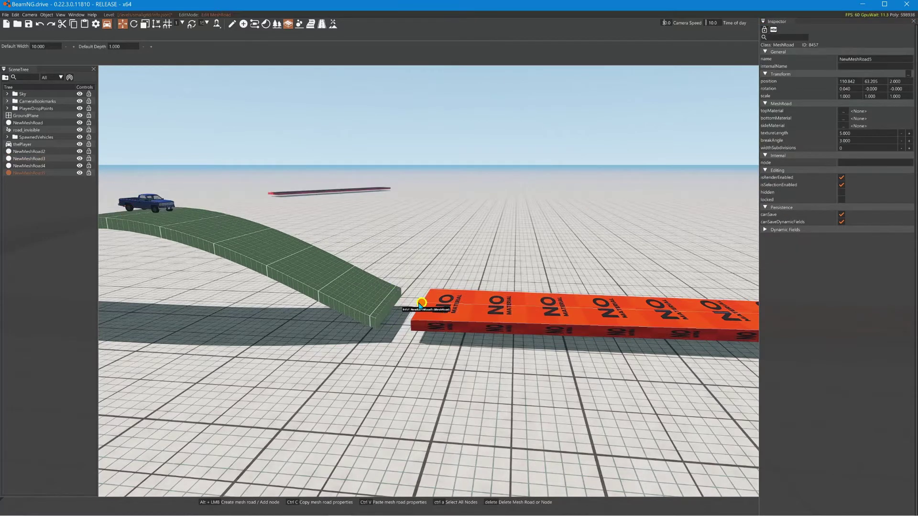
left_click(421, 303)
left_click_drag(439, 308, 552, 312)
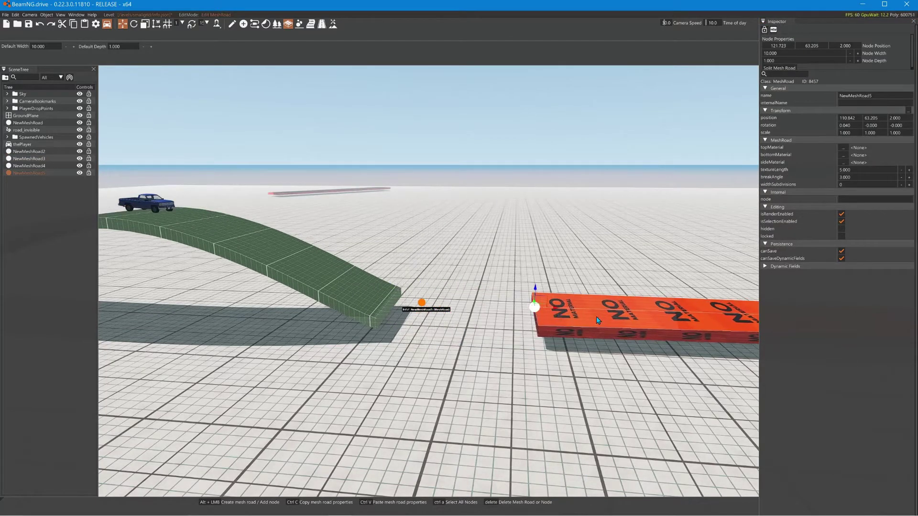
Try Grid512_Blue_Mat as the split-off road's top material, and replace it with track_editor_grid.
left_click(843, 148)
left_click(853, 166)
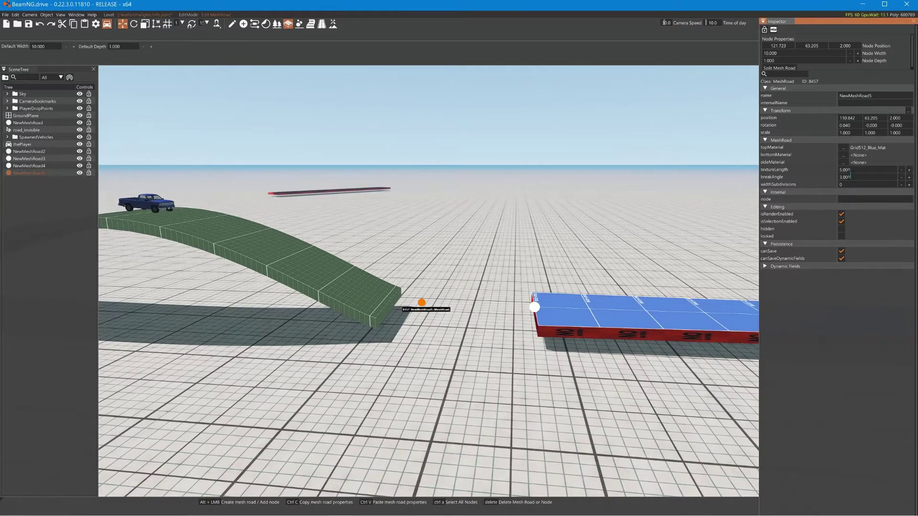
left_click(845, 148)
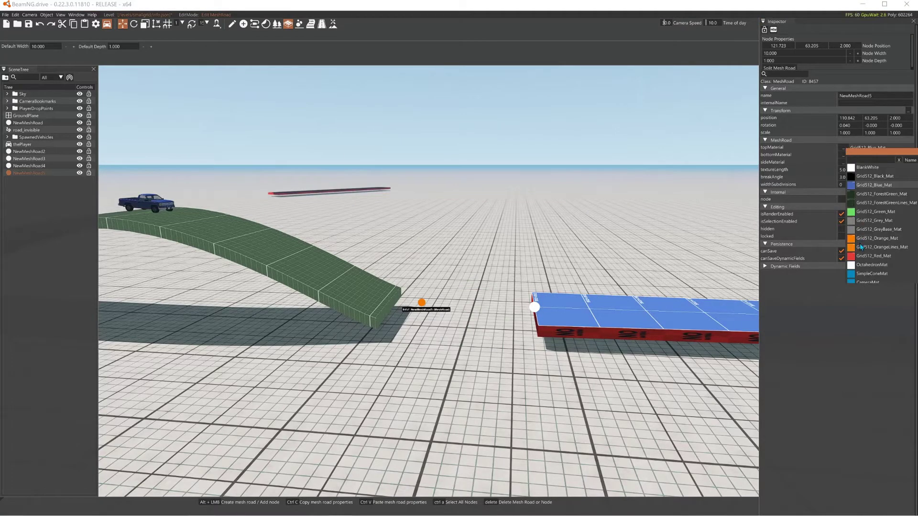
scroll(861, 241, "down", 3)
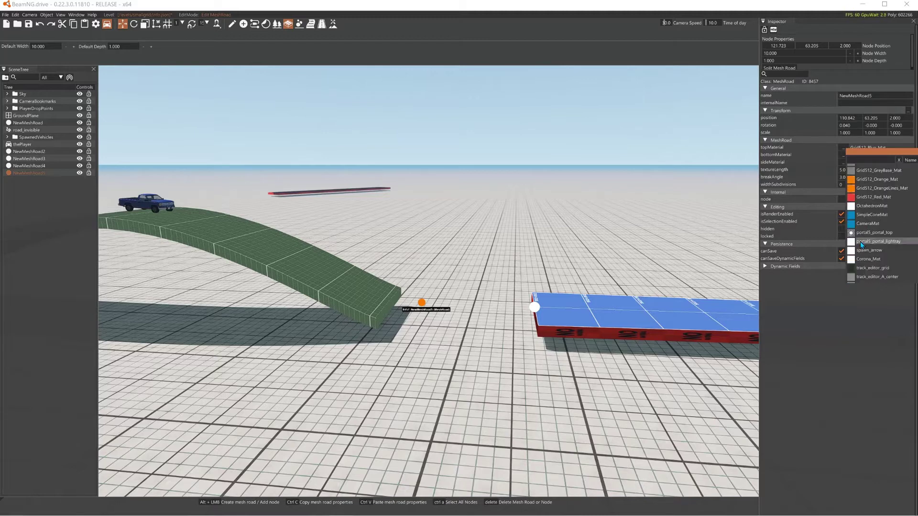
left_click(853, 270)
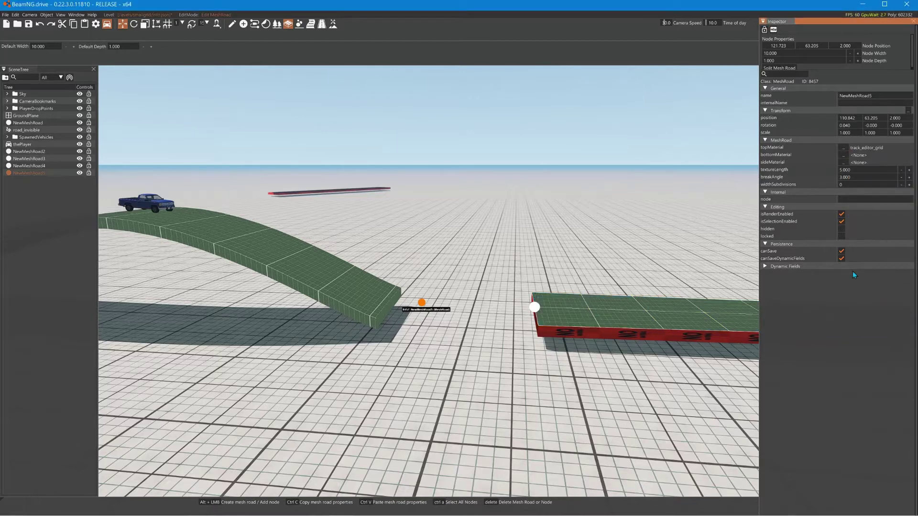
Browse the top material choices for the split-off road and search them for dirt.
mouse_move(695, 305)
right_mouse_down()
mouse_move(812, 308)
mouse_move(827, 298)
mouse_move(770, 286)
mouse_move(636, 299)
mouse_move(697, 321)
right_mouse_up()
key("w")
key("a")
left_click(841, 149)
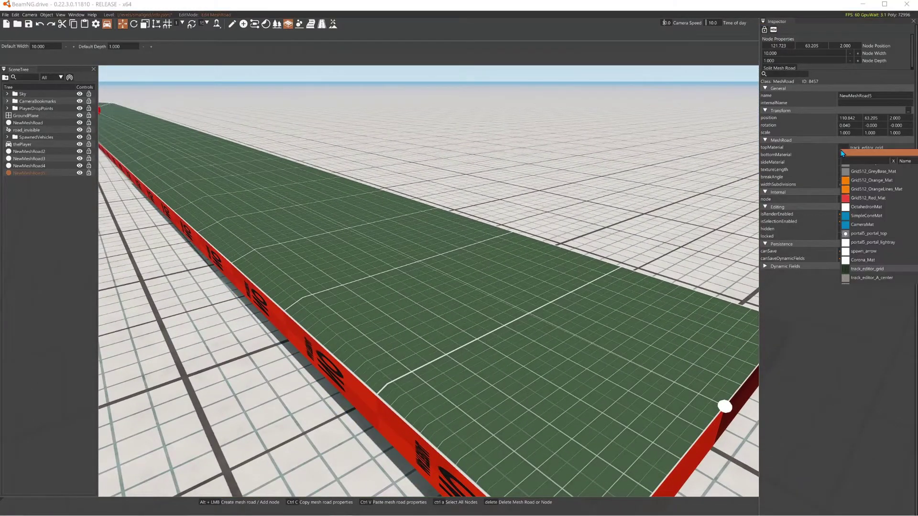
scroll(862, 242, "down", 5)
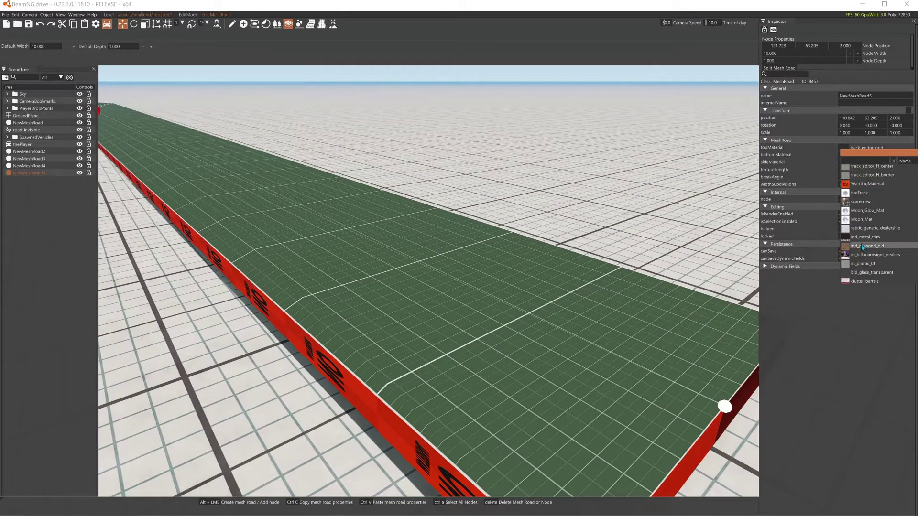
scroll(862, 244, "down", 3)
scroll(861, 244, "down", 3)
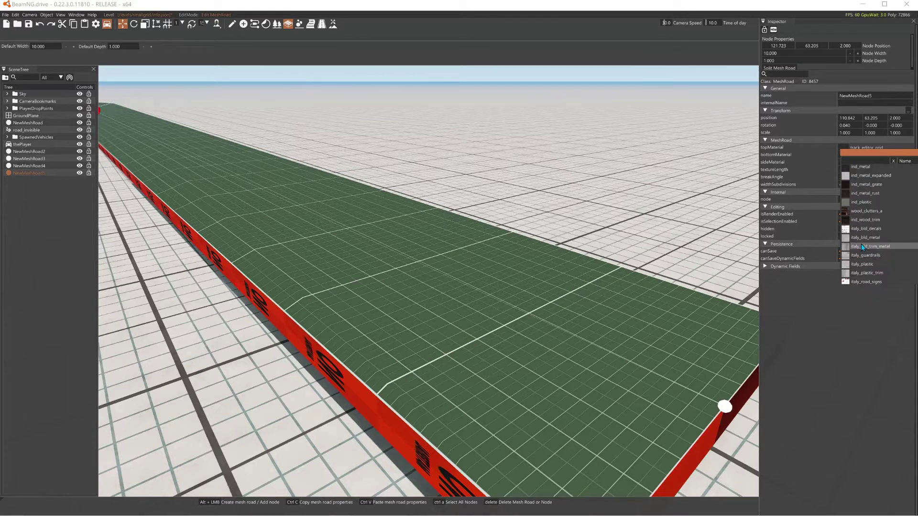
type("dirt")
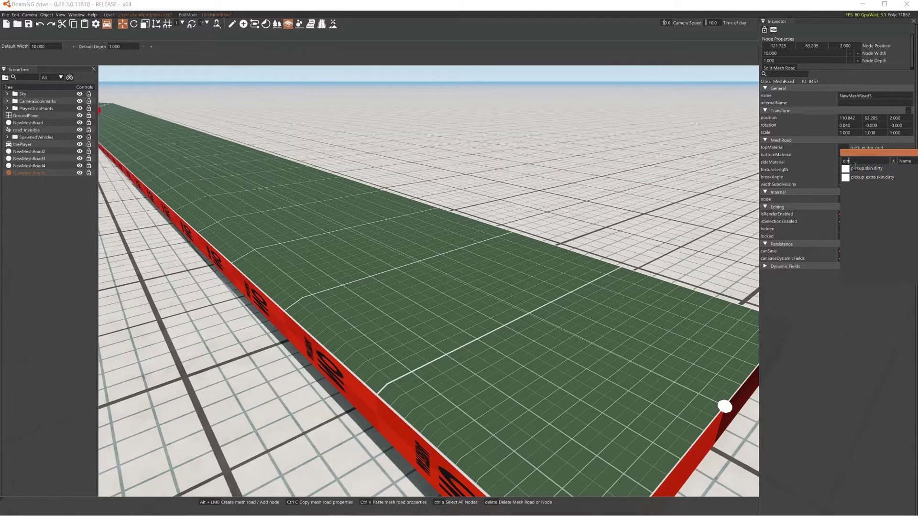
double_click(855, 165)
left_click(594, 296)
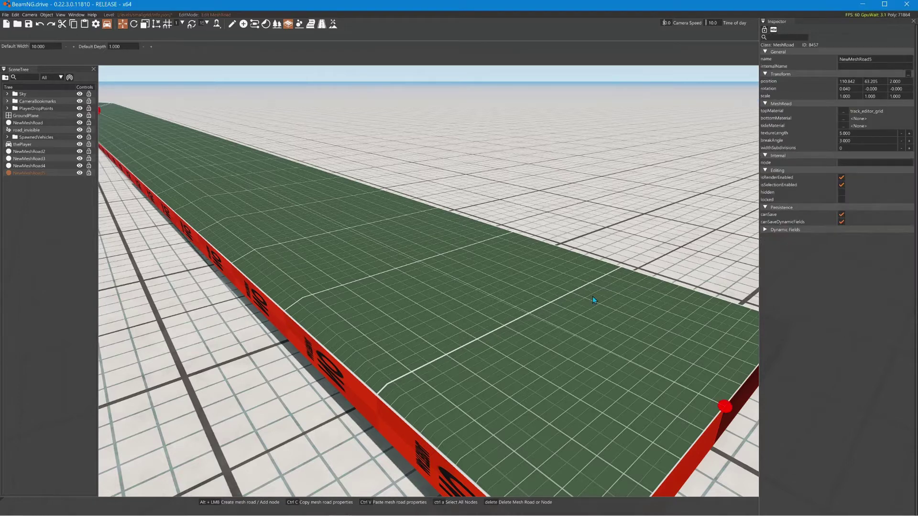
right_click_drag(309, 208, 302, 204)
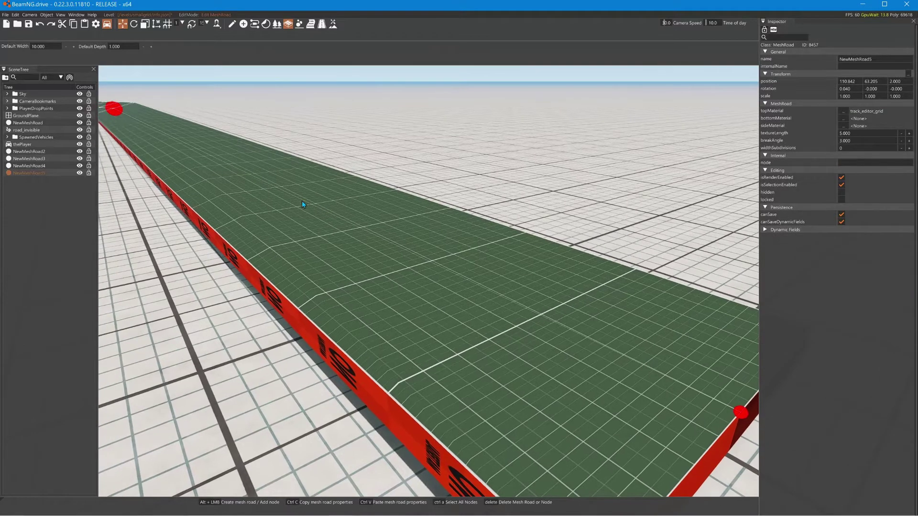
right_click_drag(412, 248, 494, 265)
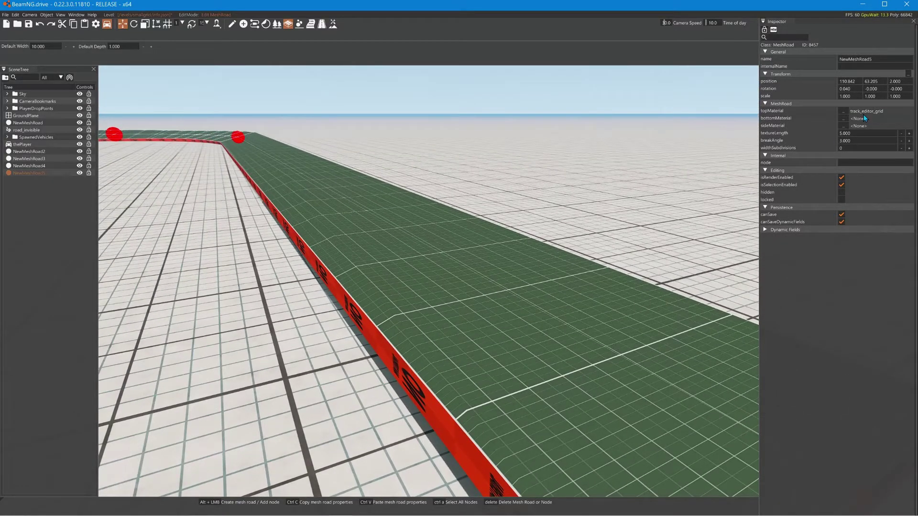
left_click(767, 226)
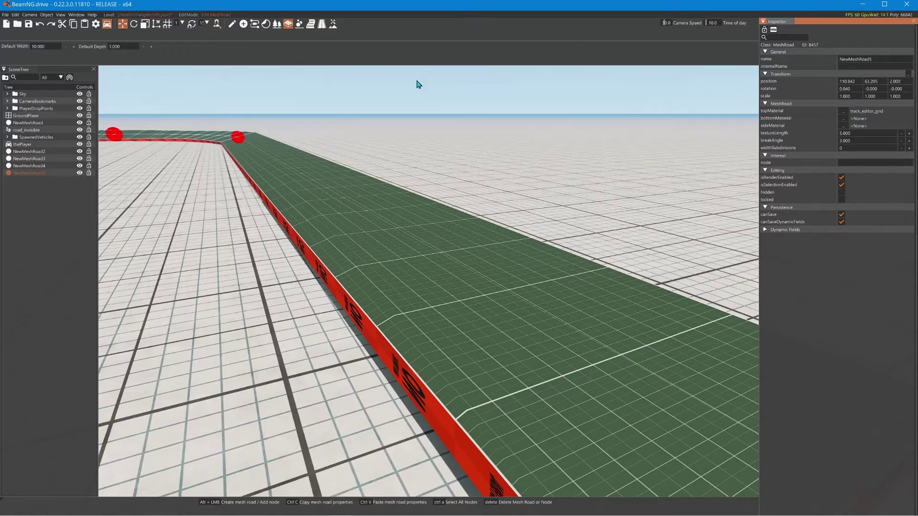
Open the Material Editor, filter the materials by "track" and load track_editor_grid.
left_click(74, 16)
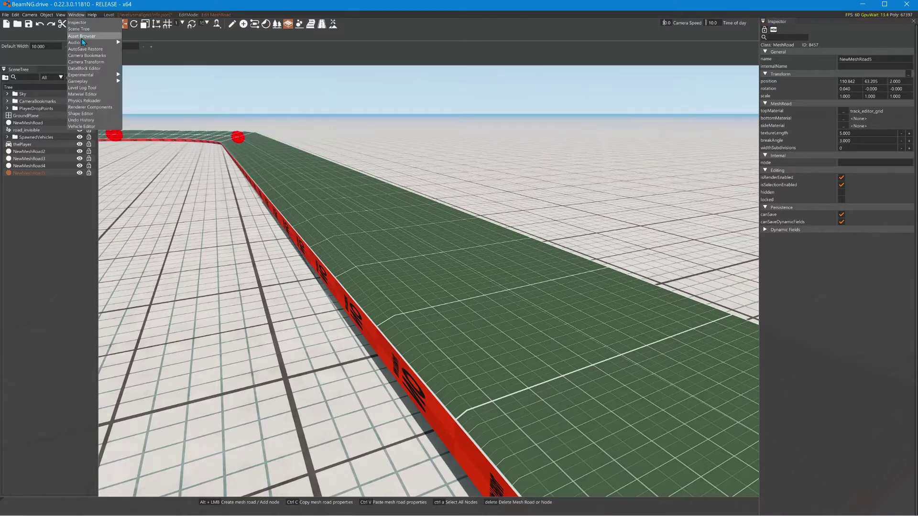
left_click(89, 96)
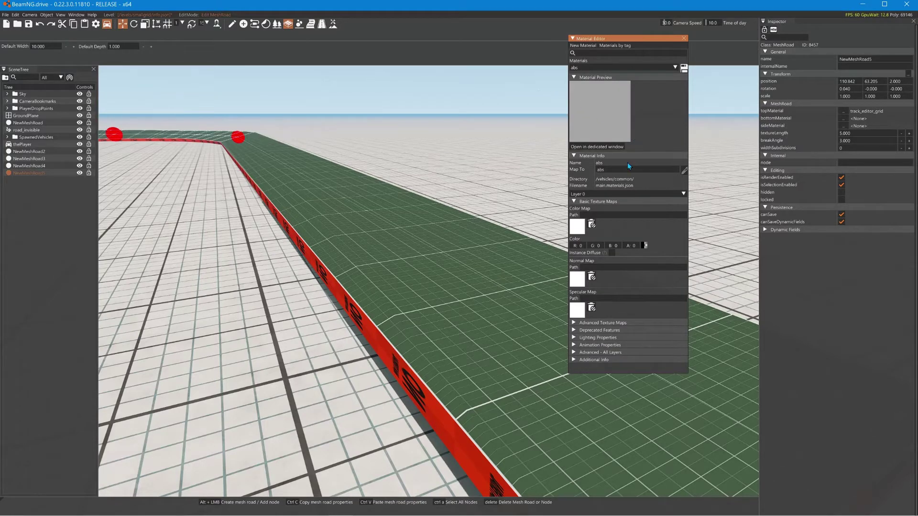
left_click(594, 57)
type("track")
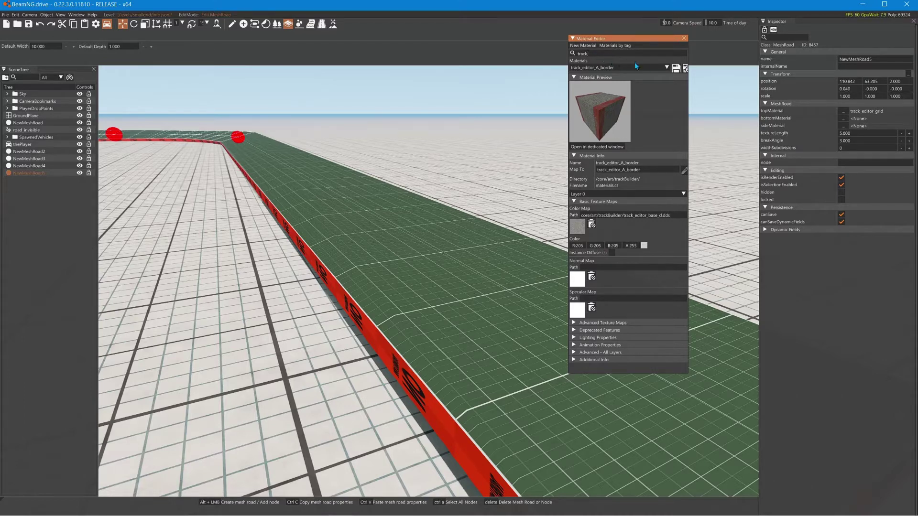
left_click(667, 68)
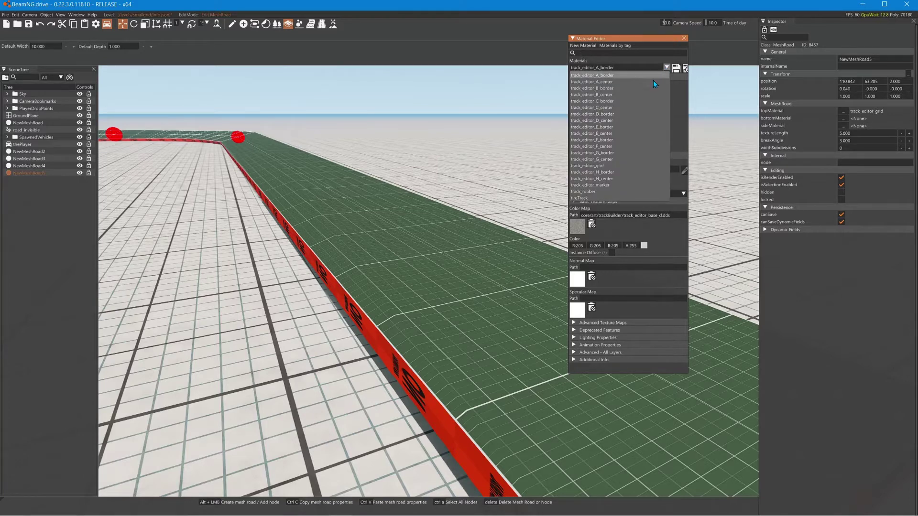
left_click(602, 166)
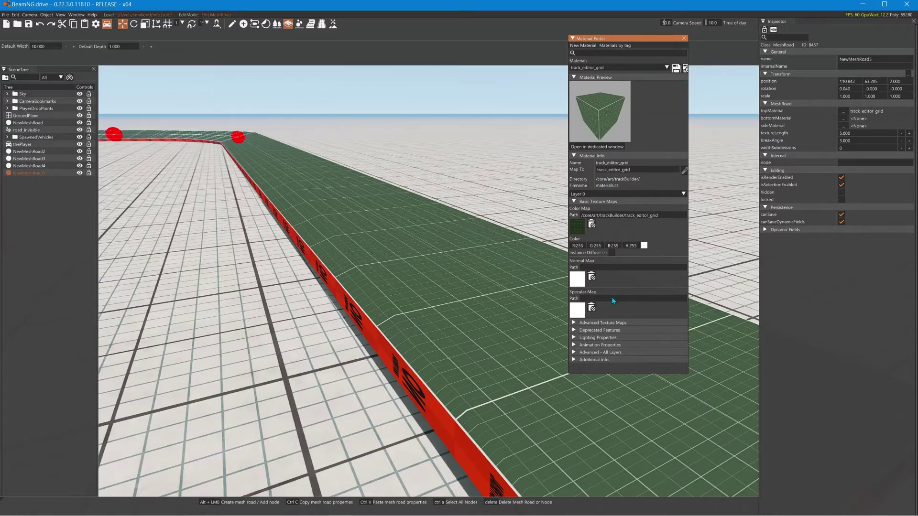
Expand the additional info of track_editor_grid and look through the available ground types, from ASPHALT to WOOD.
left_click(574, 361)
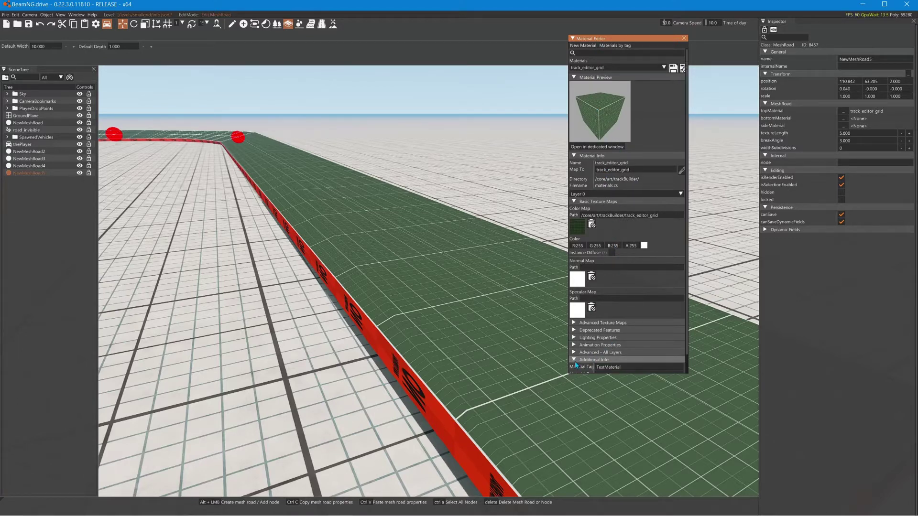
left_click_drag(645, 380, 649, 428)
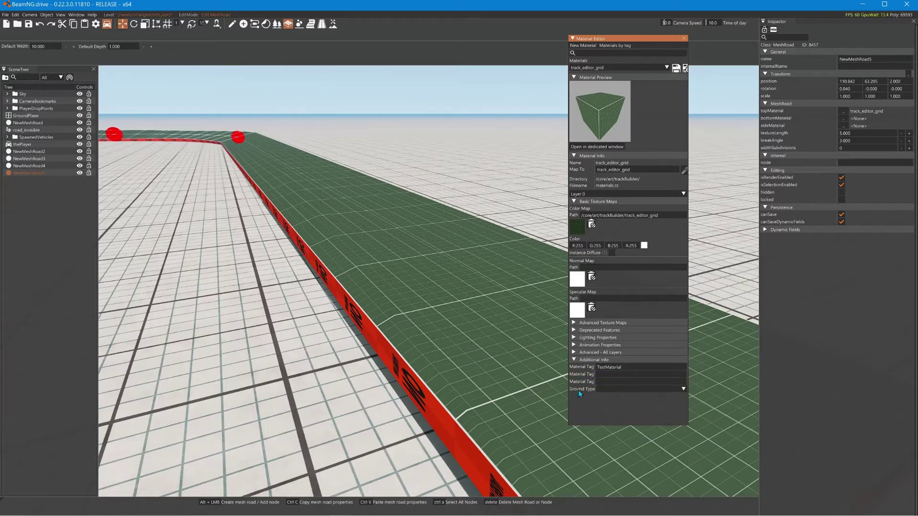
left_click(638, 390)
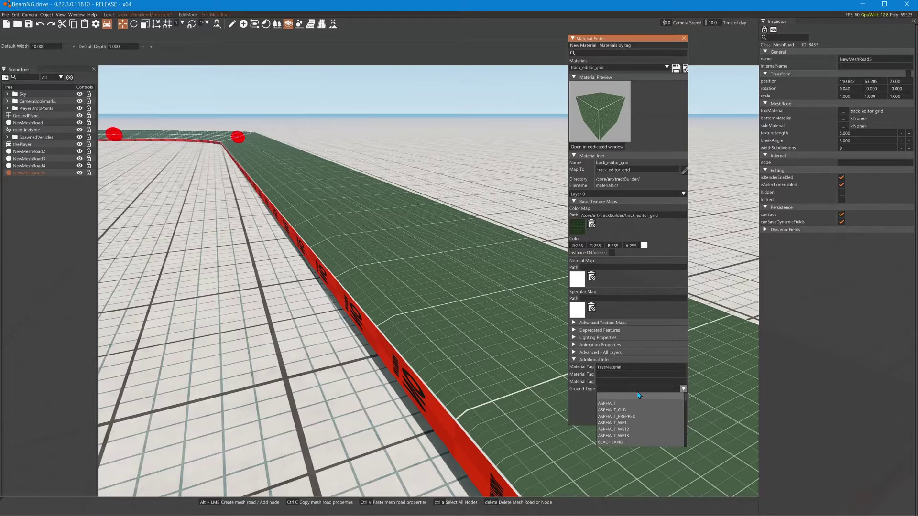
scroll(621, 404, "down", 3)
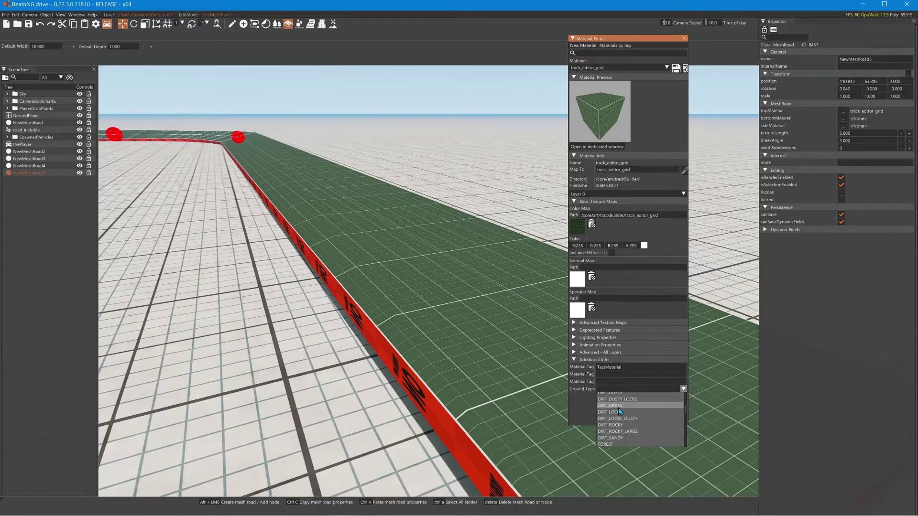
scroll(618, 409, "down", 3)
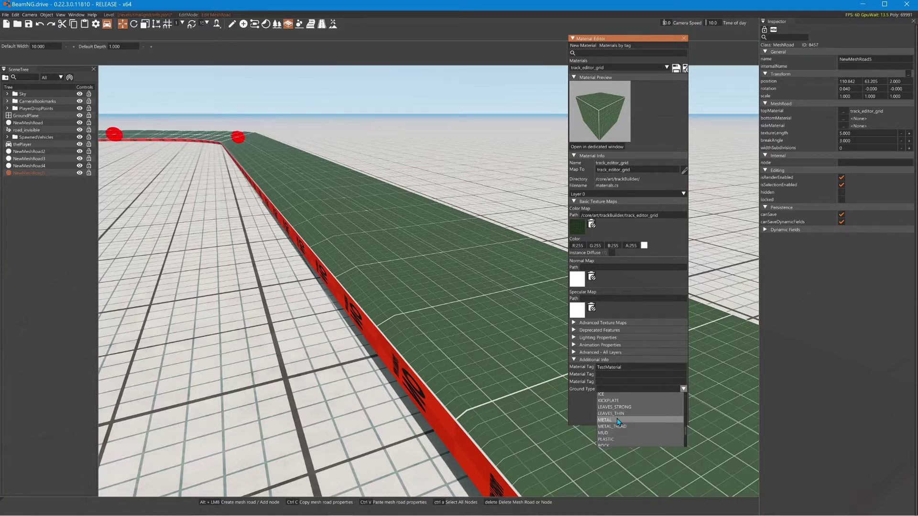
scroll(616, 420, "down", 3)
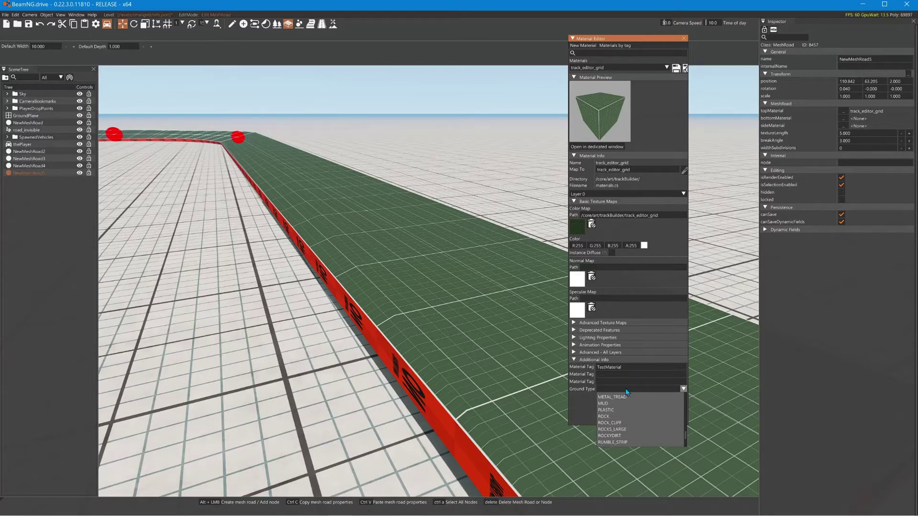
scroll(623, 421, "down", 2)
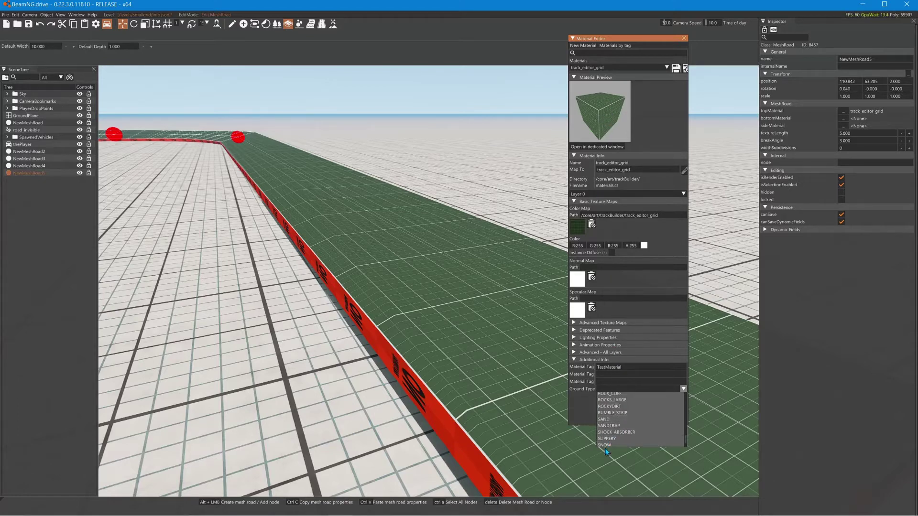
scroll(607, 442, "down", 1)
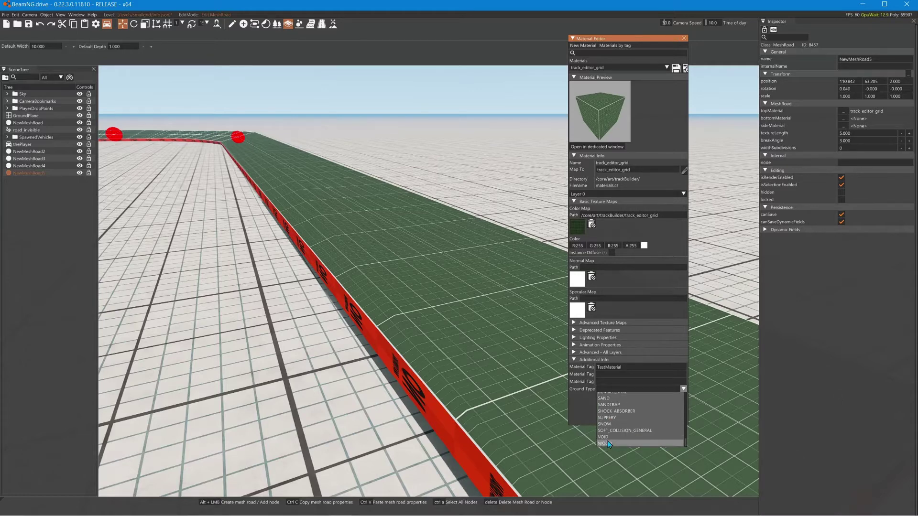
scroll(614, 421, "up", 3)
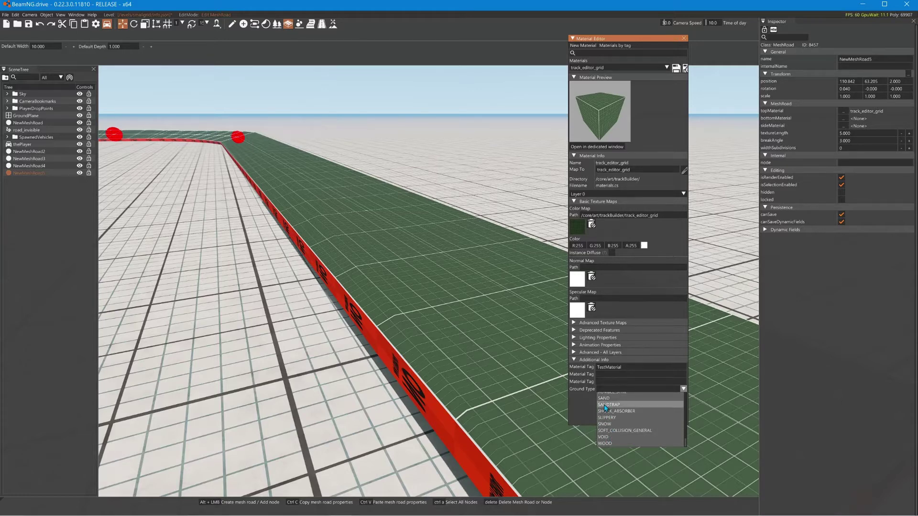
scroll(619, 410, "up", 4)
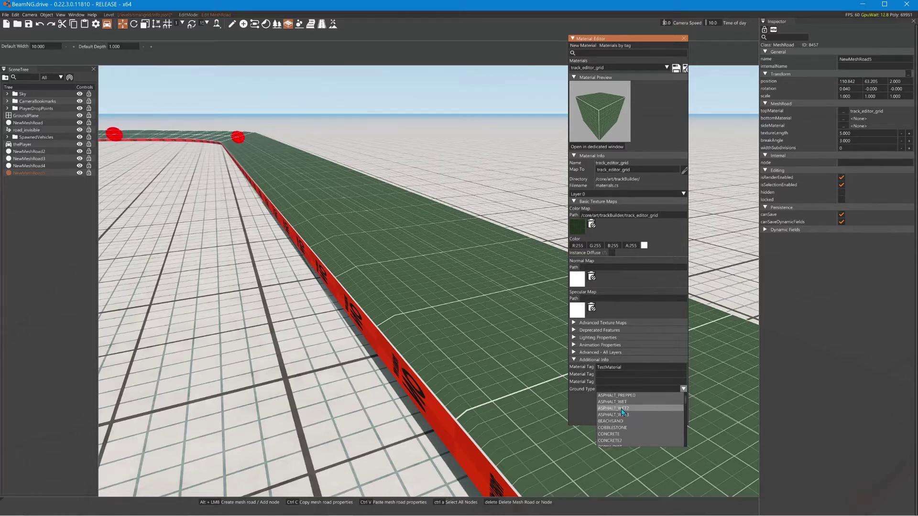
scroll(631, 404, "up", 3)
left_click(683, 389)
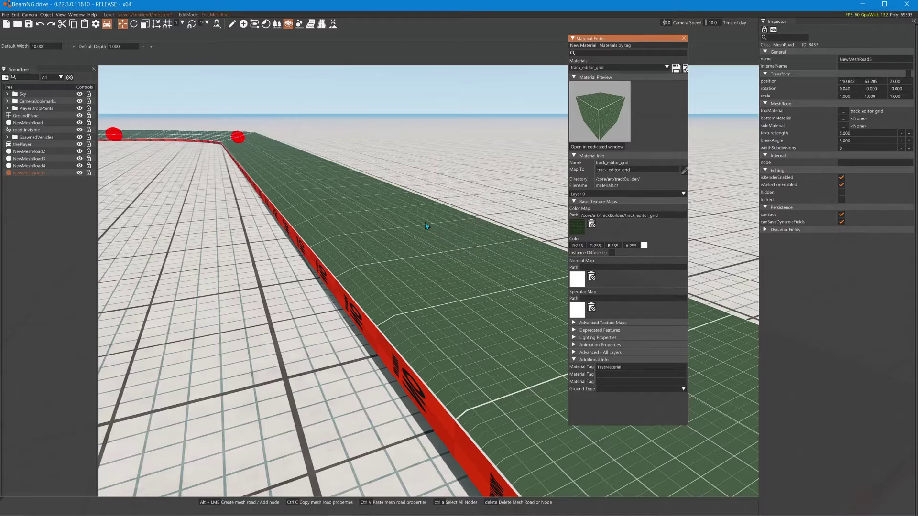
left_click(615, 390)
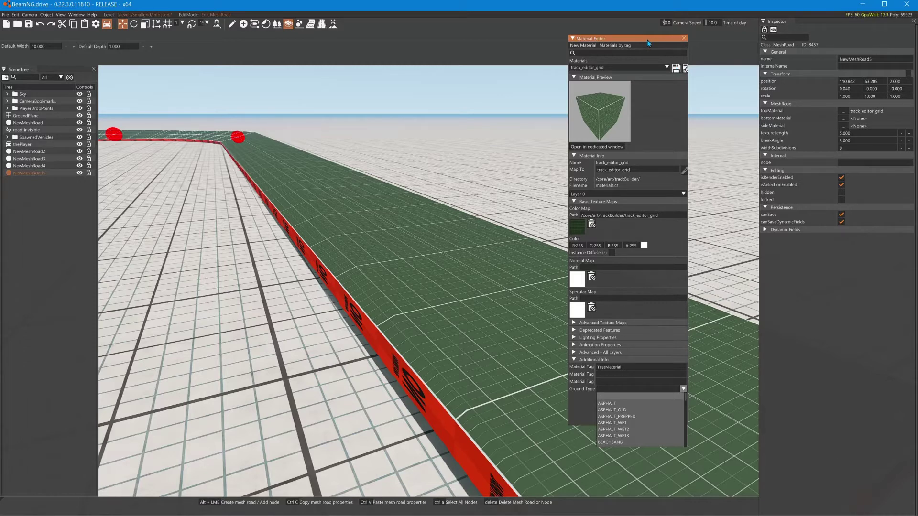
Dock the Material Editor together with the Inspector in one shared pane.
left_click_drag(621, 39, 909, 269)
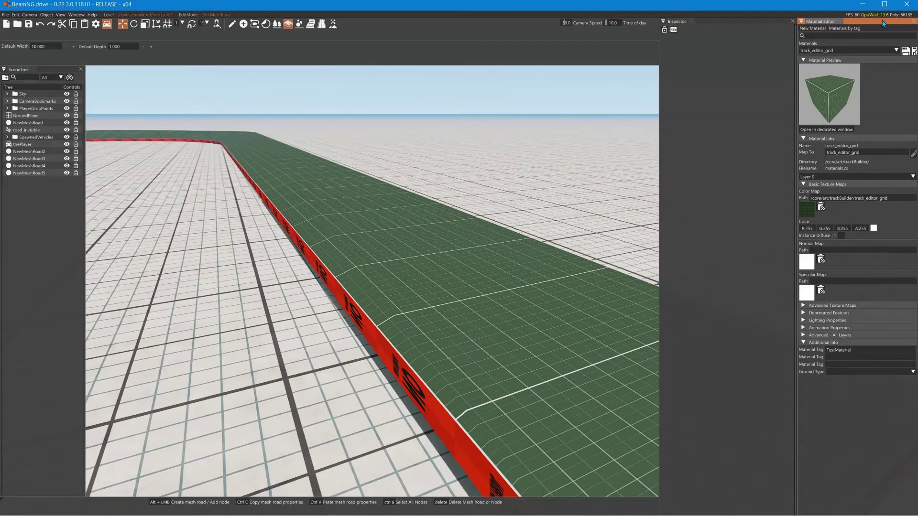
left_click(722, 22)
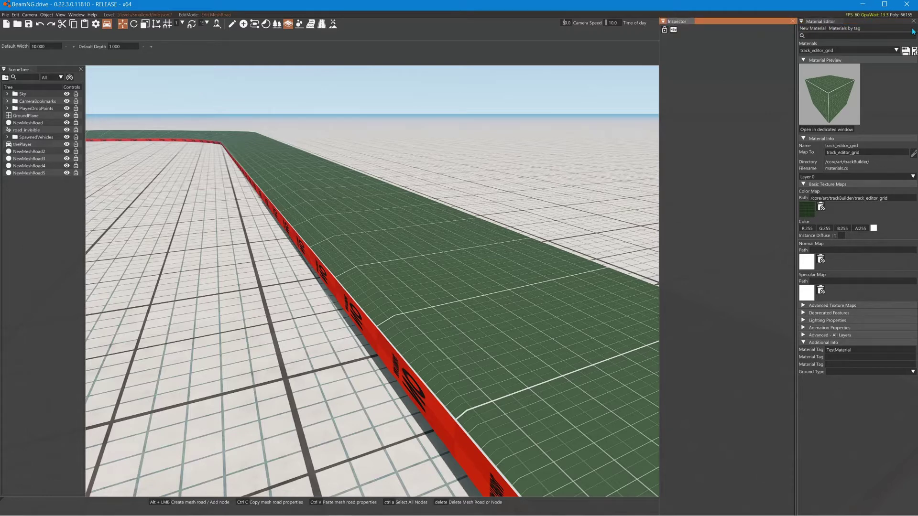
left_click_drag(808, 73, 779, 23)
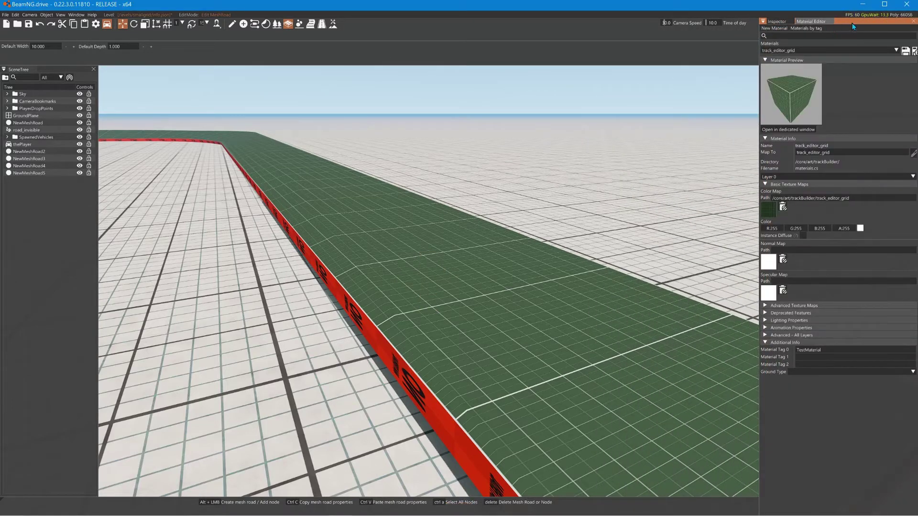
Switch back and forth between the docked Inspector and Material Editor, ending on the Inspector.
left_click(782, 22)
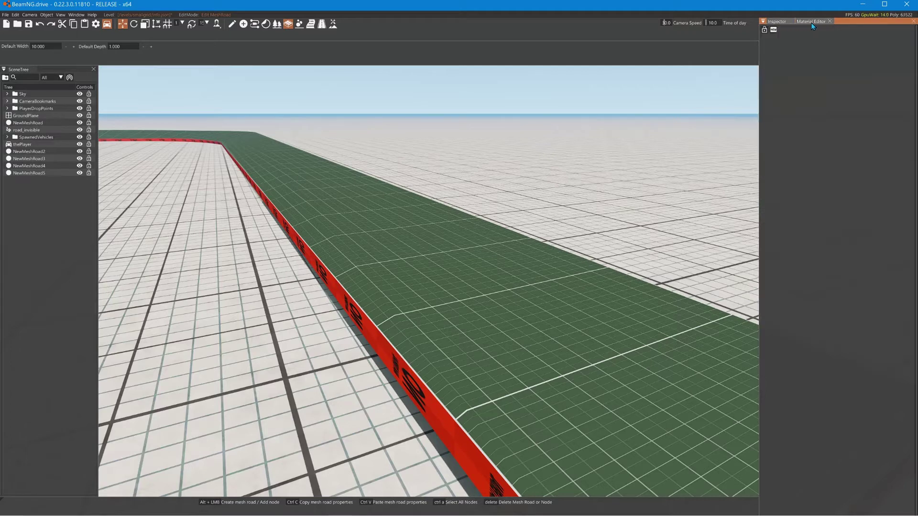
left_click(813, 22)
left_click(778, 22)
left_click(805, 22)
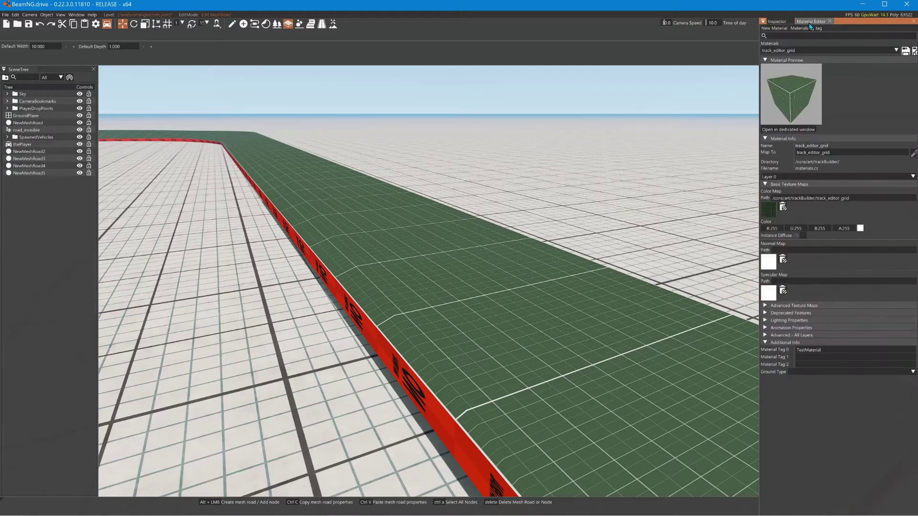
left_click(779, 22)
left_click(808, 21)
left_click(778, 22)
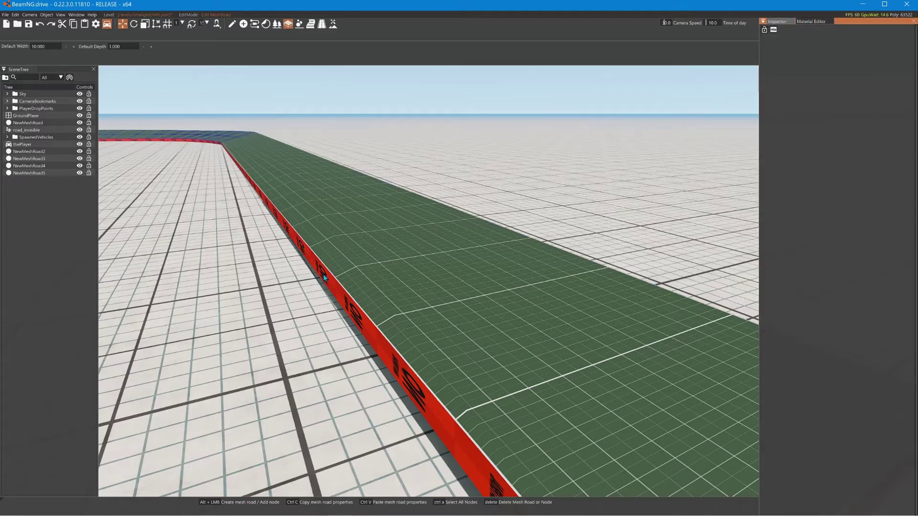
Select the split-off green mesh road, bring up the Material Editor and narrow the shared docked pane.
left_click(368, 260)
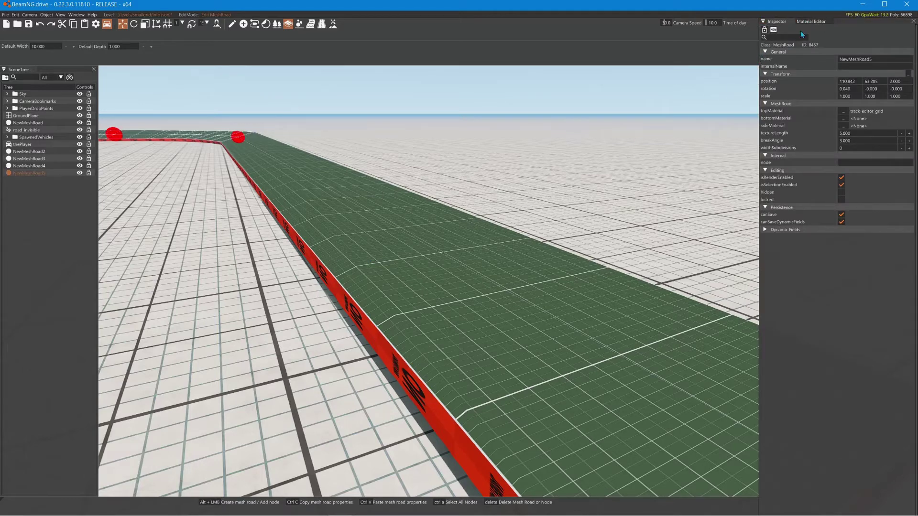
left_click(811, 23)
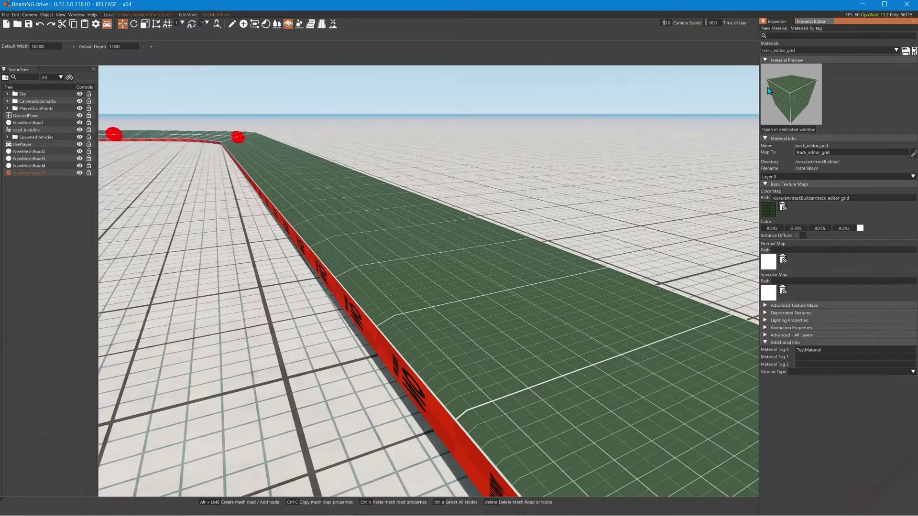
left_click_drag(764, 93, 794, 96)
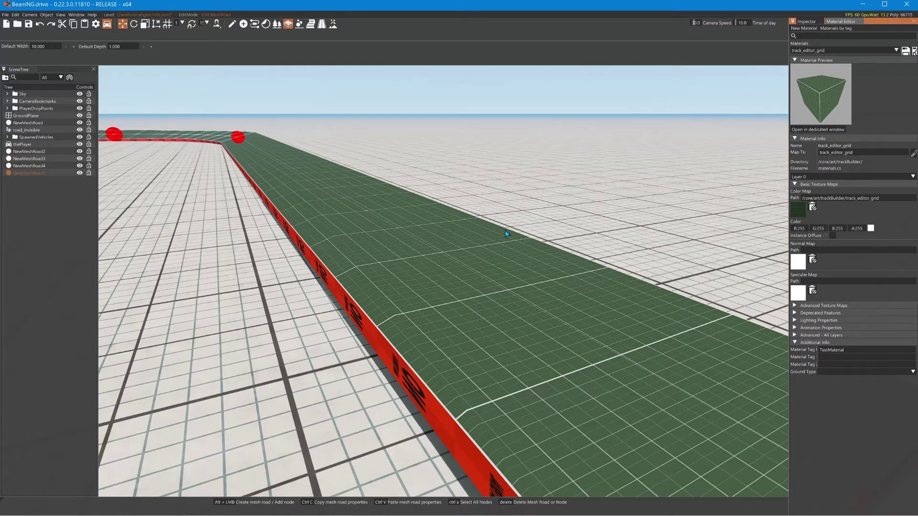
Select the split-off road's node at the far bend and show its node properties in the Inspector.
right_click_drag(498, 230, 460, 243)
key("s")
key("d")
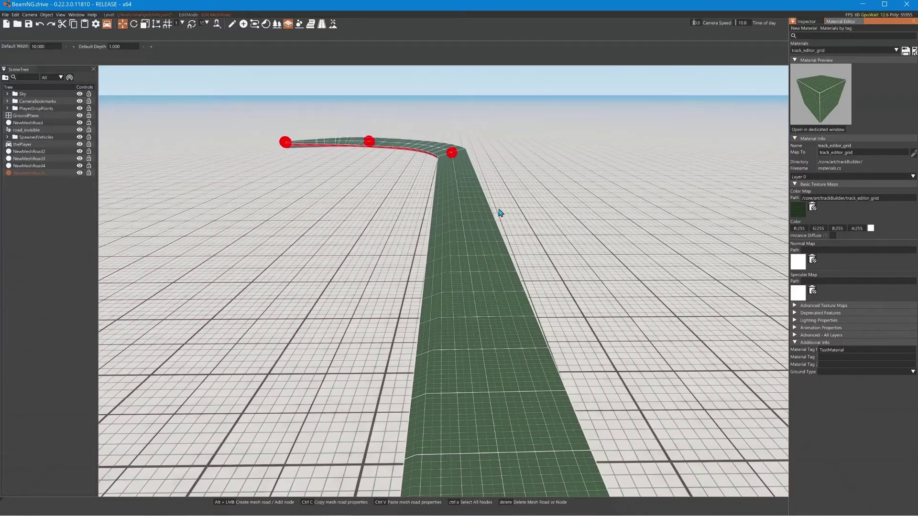
left_click(452, 153)
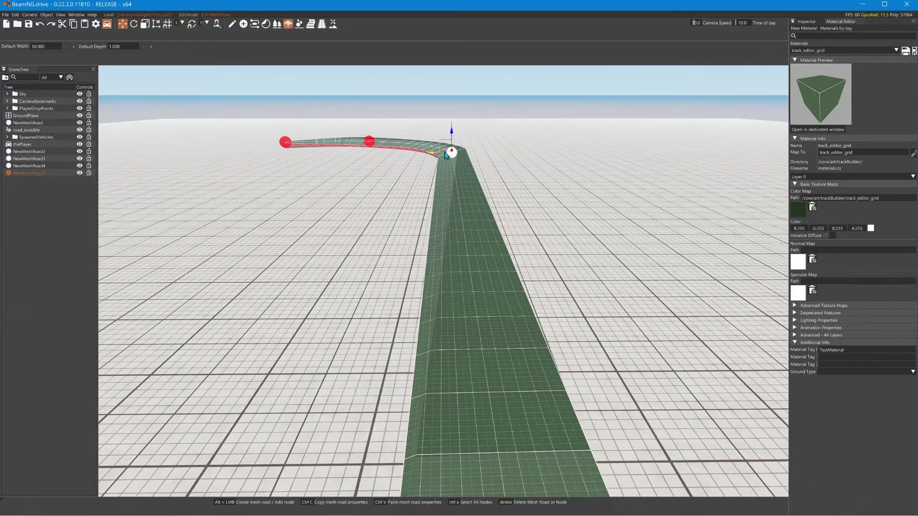
left_click(529, 209)
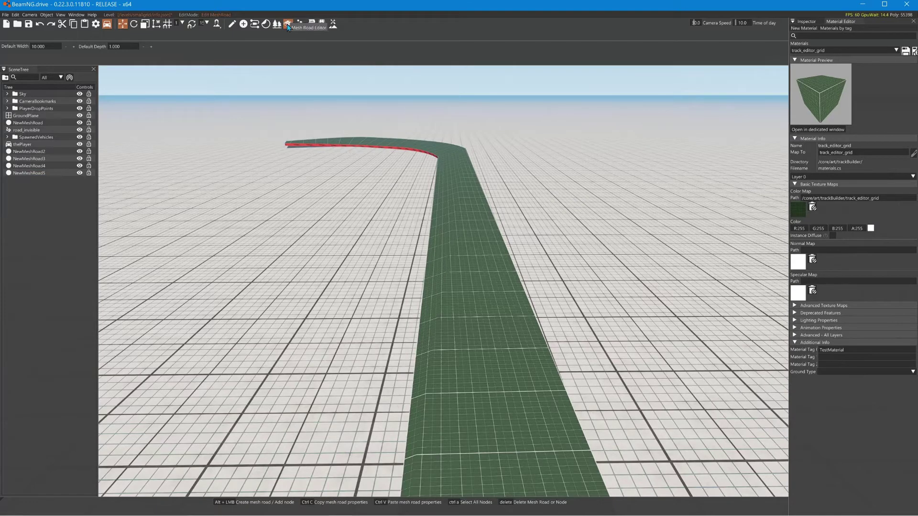
left_click(457, 213)
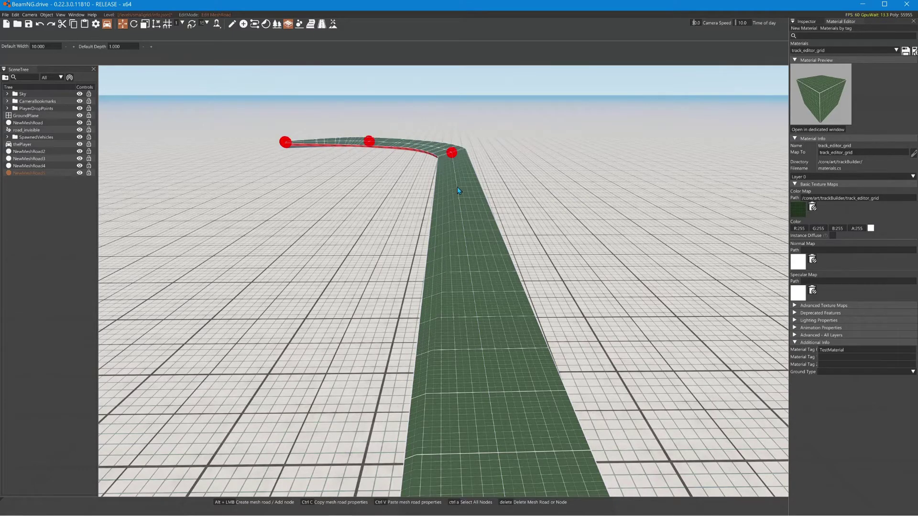
left_click(453, 153)
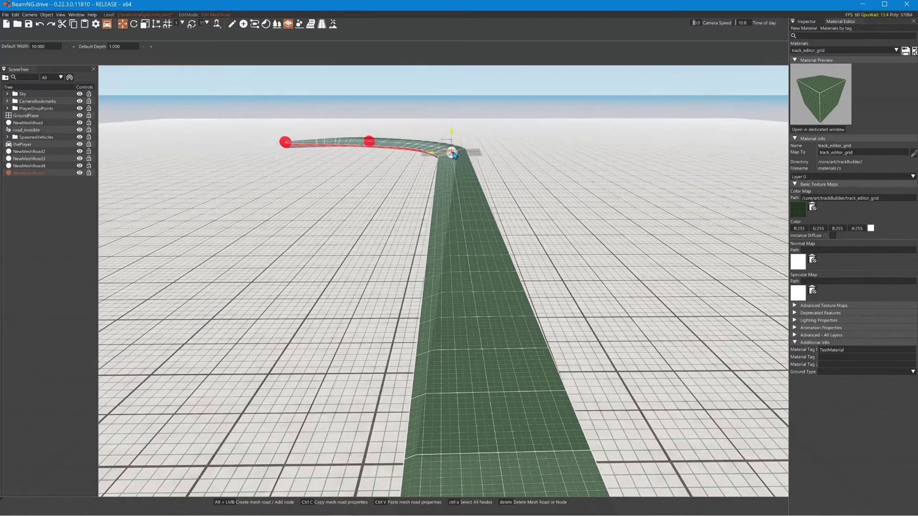
left_click(804, 21)
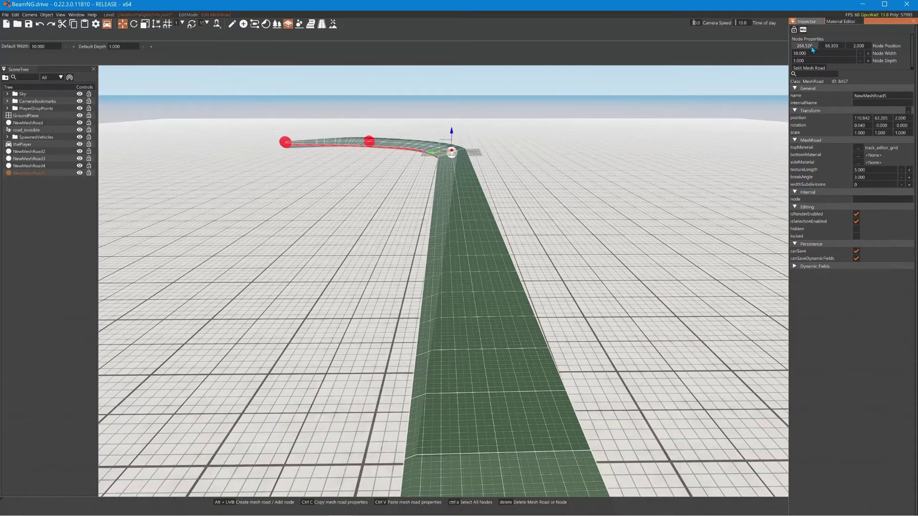
Try node widths of 20 and 5 on the bend node, and set the width back to 10.
left_click(821, 54)
type("20")
key("Return")
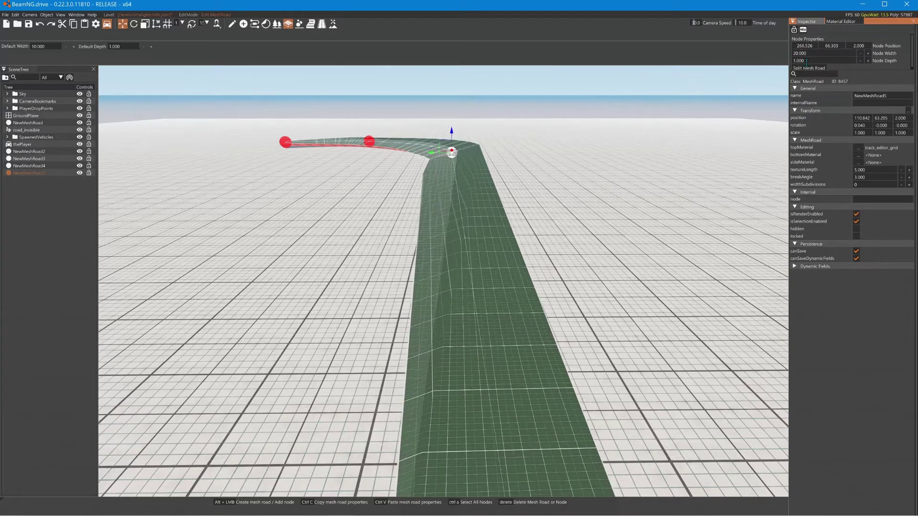
left_click(815, 55)
type("5")
key("Return")
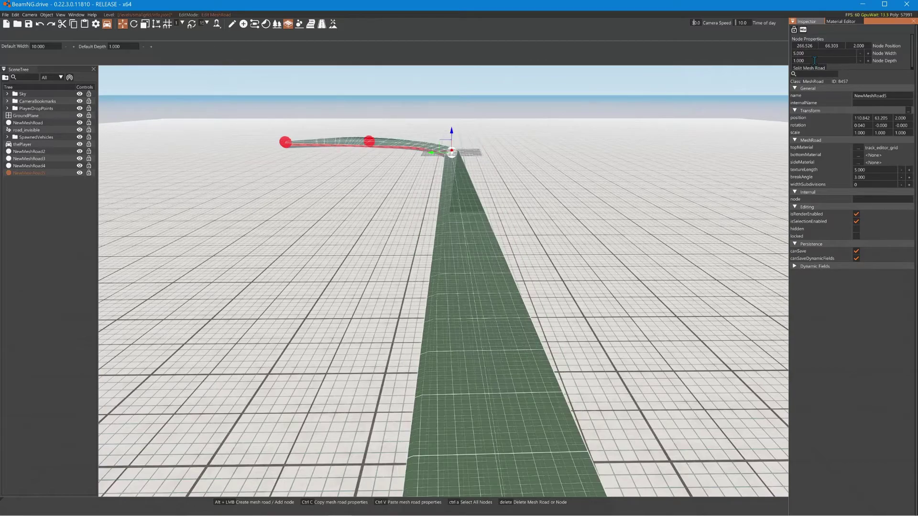
left_click(815, 55)
type("10")
key("Return")
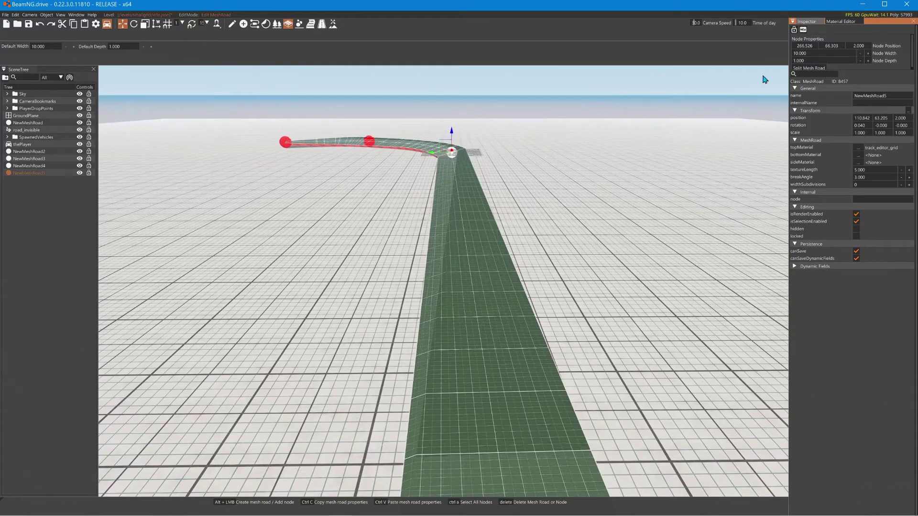
Select all nodes of the split-off road, set their width to 50 and raise them to Z about 14.2.
right_click_drag(589, 159, 589, 160)
key("s")
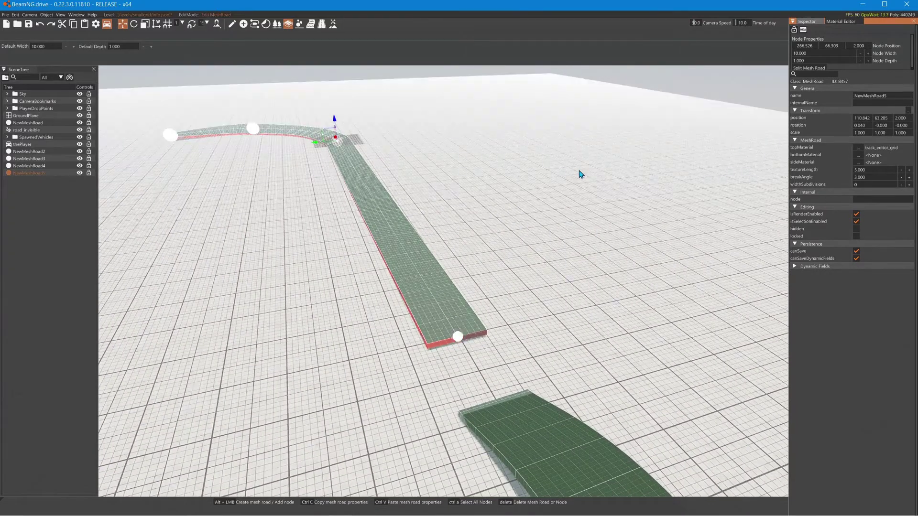
left_click(805, 53)
type("50")
key("Return")
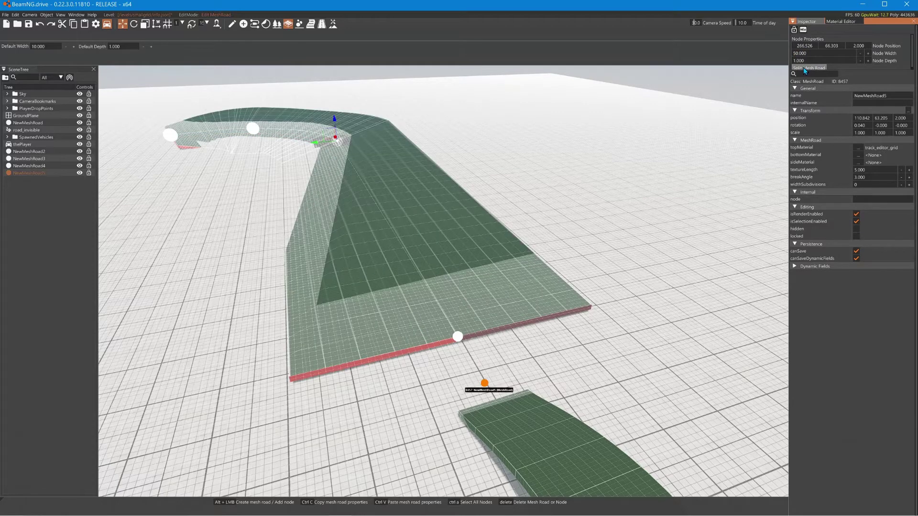
left_click_drag(337, 124, 334, 88)
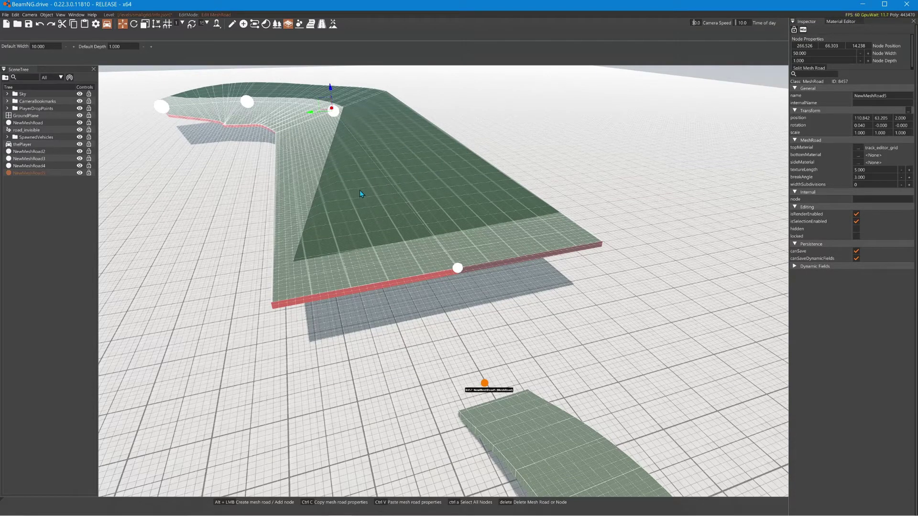
Set the depth of all selected nodes on the wide split-off road to 10 and clear the node selection.
right_click_drag(336, 200, 283, 160)
key("w")
key("a")
right_click_drag(357, 221, 387, 228)
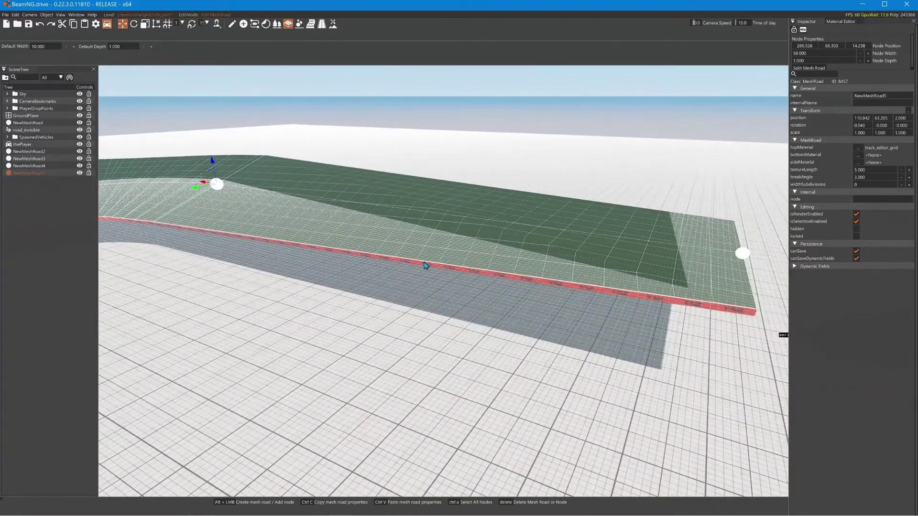
left_click(801, 61)
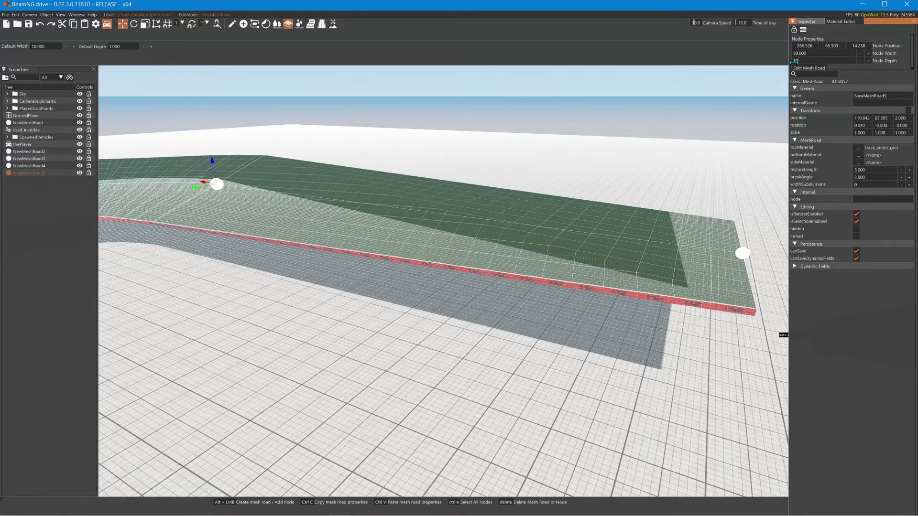
key("Return")
right_click_drag(451, 179, 316, 188)
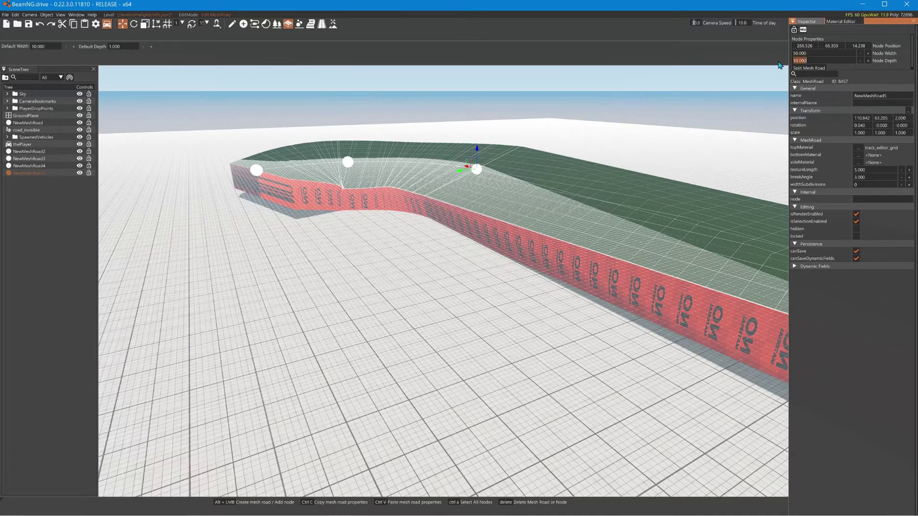
left_click(483, 180)
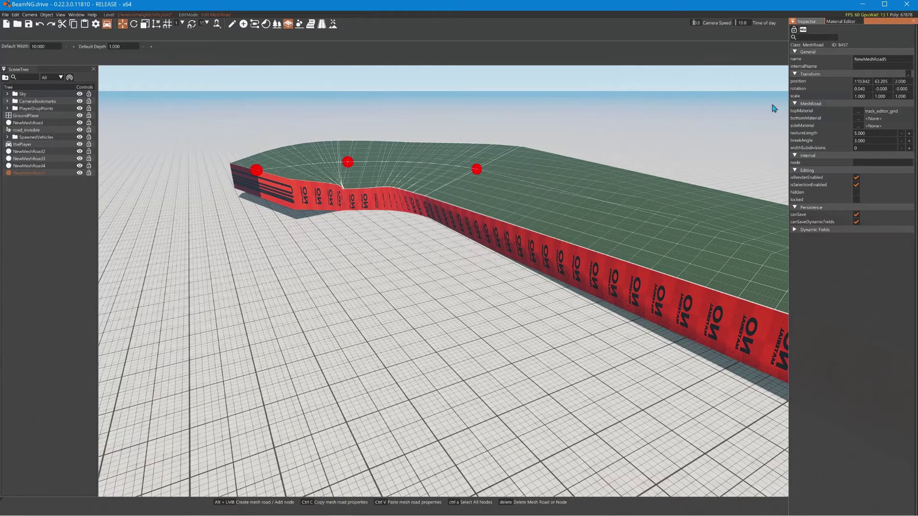
left_click(509, 193)
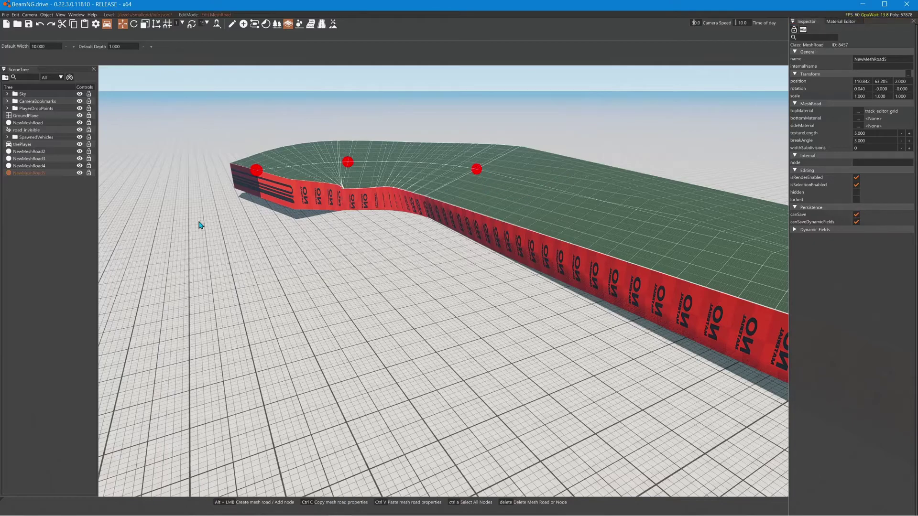
Focus the view on NewMeshRoad5 from the scene tree and clear the object selection.
right_click_drag(149, 242, 182, 229)
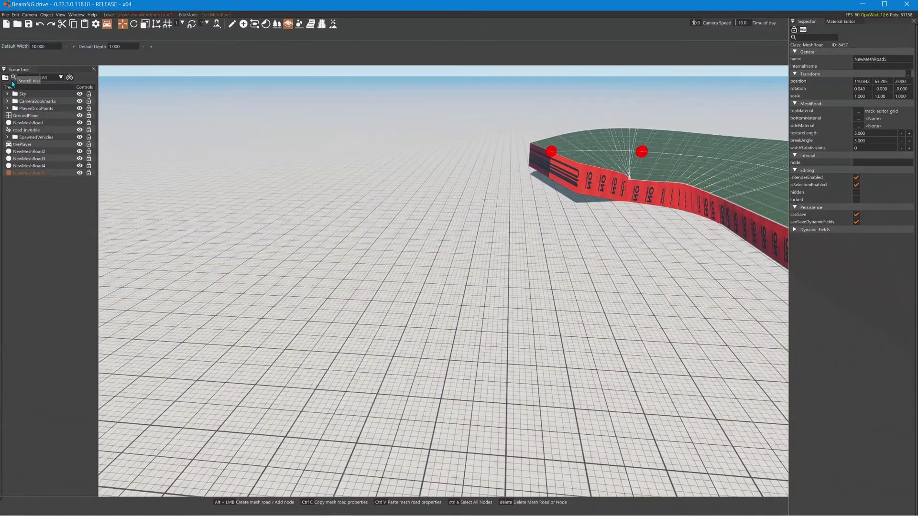
left_click(21, 173)
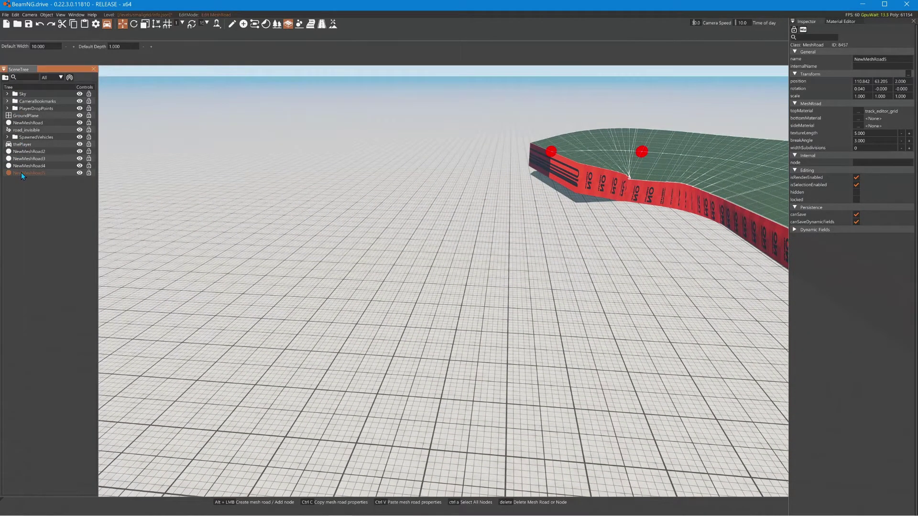
double_click(30, 148)
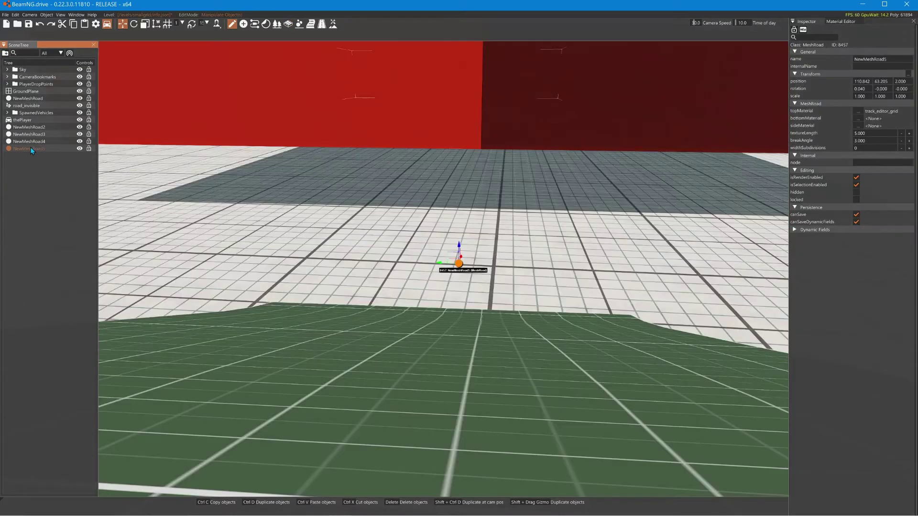
left_click(30, 149)
left_click(33, 167)
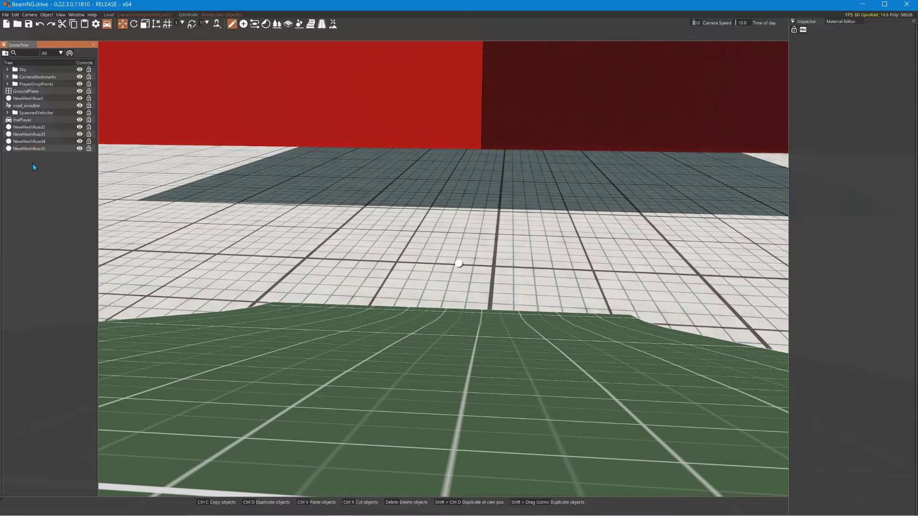
Put NewMeshRoad2 through NewMeshRoad5 into a new group in the scene tree.
left_click(30, 127)
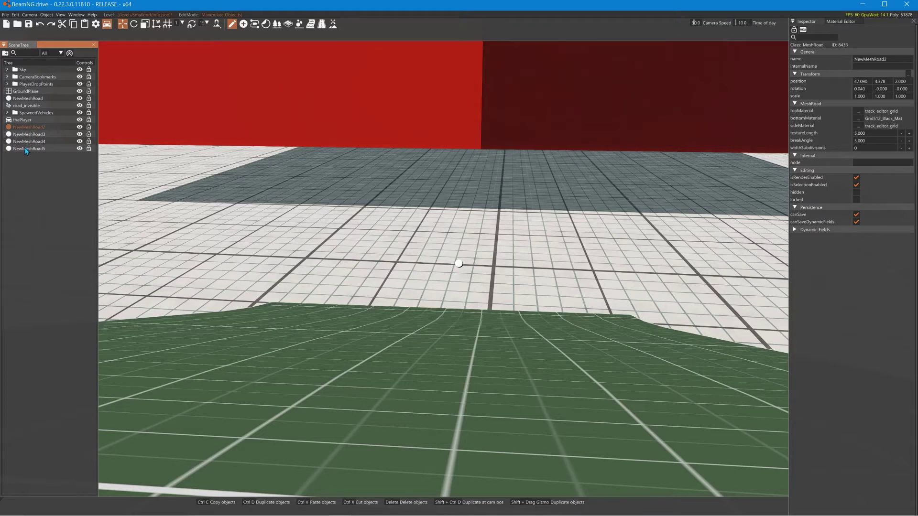
left_click(25, 149, "shift")
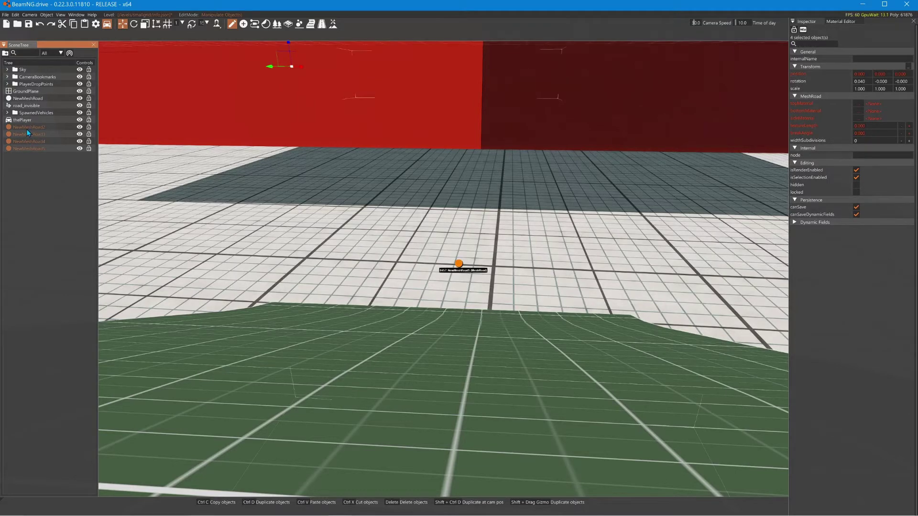
right_click(27, 130)
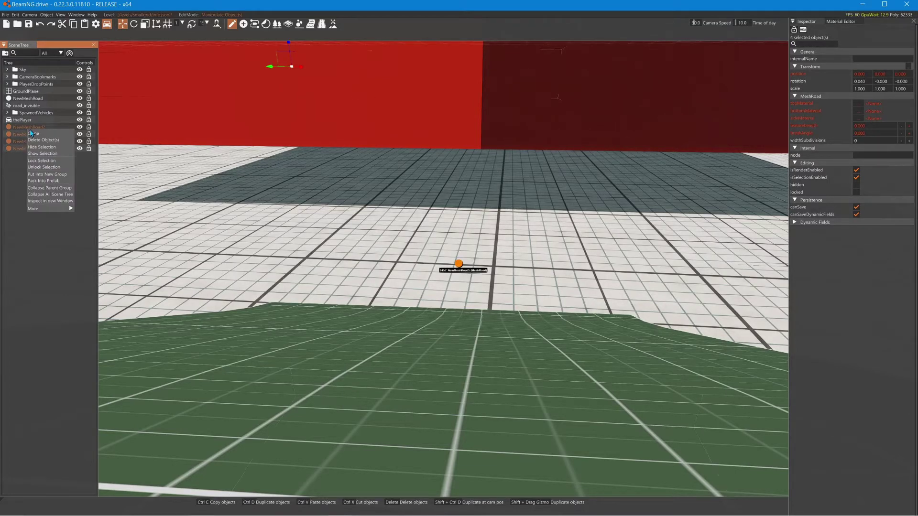
left_click(43, 174)
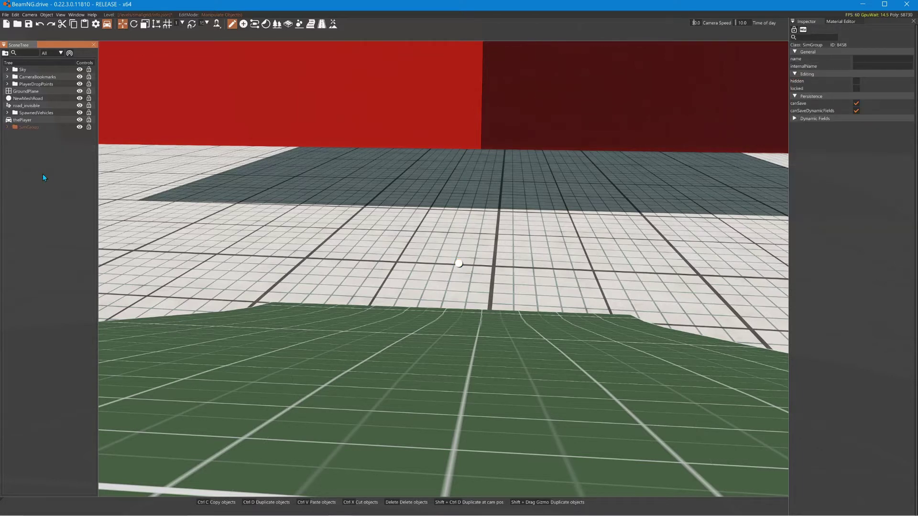
Rename the new group as "mesh tracks" and check which roads it contains.
double_click(25, 128)
type("mesh tracks")
key("Return")
left_click(7, 127)
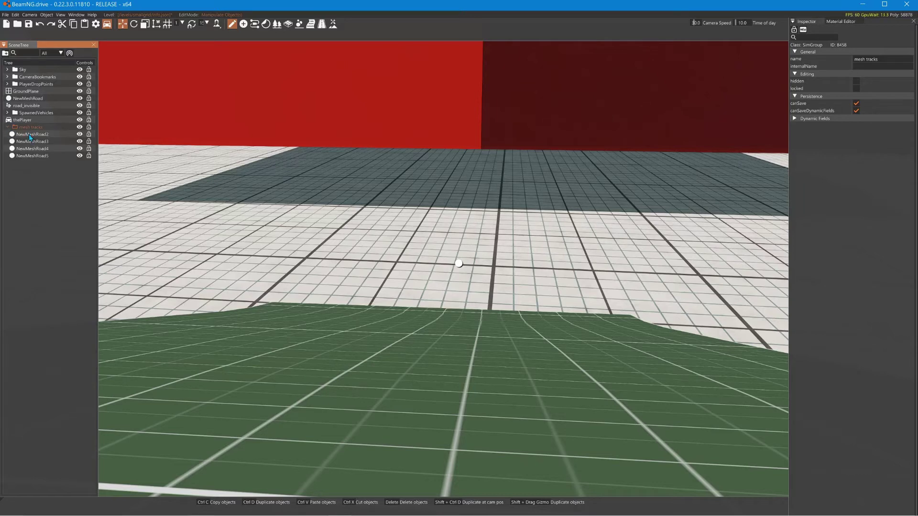
left_click(7, 127)
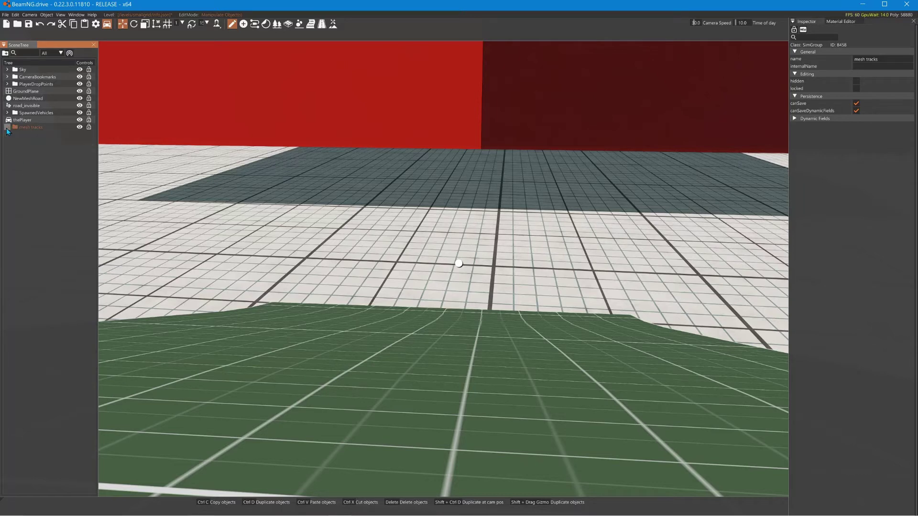
Look over the mesh roads on the map, expand the mesh tracks group and review its available group actions.
left_click(124, 182)
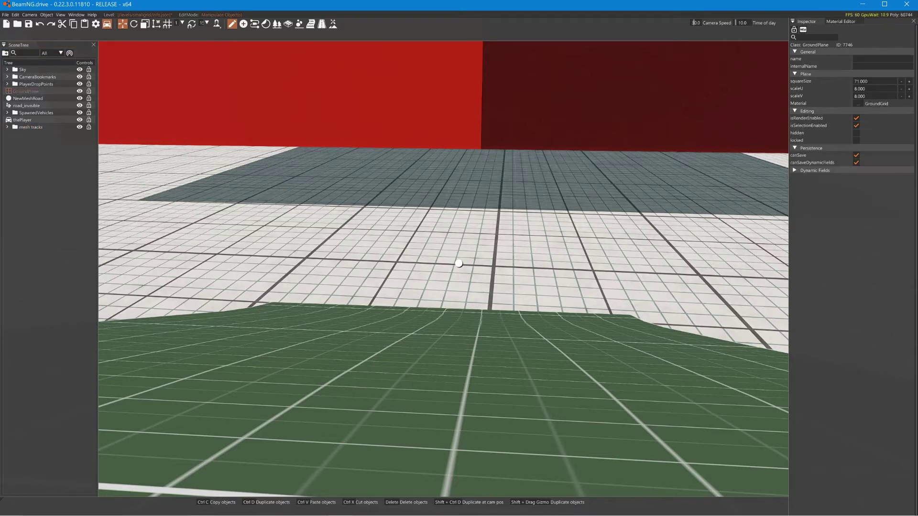
right_click_drag(147, 183, 42, 125)
key("w")
key("s")
key("w")
right_click_drag(334, 192, 188, 202)
left_click(23, 127)
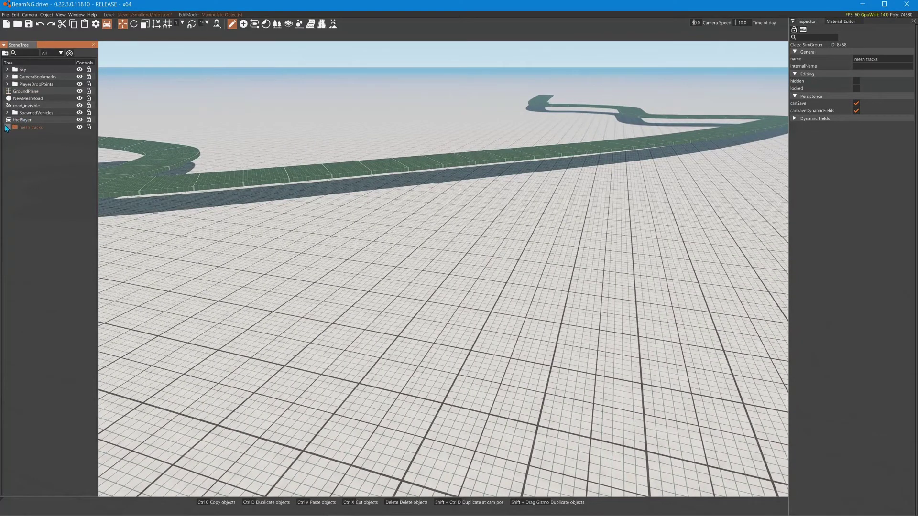
left_click(7, 127)
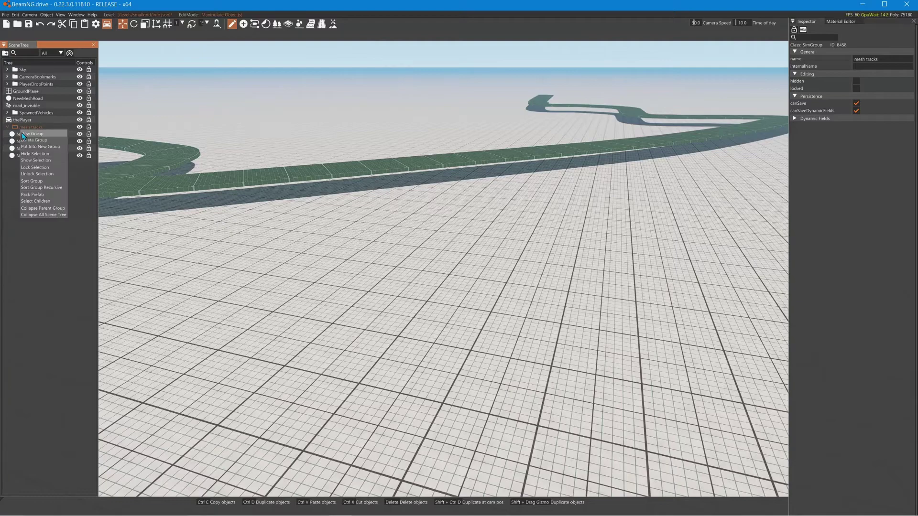
left_click(248, 245)
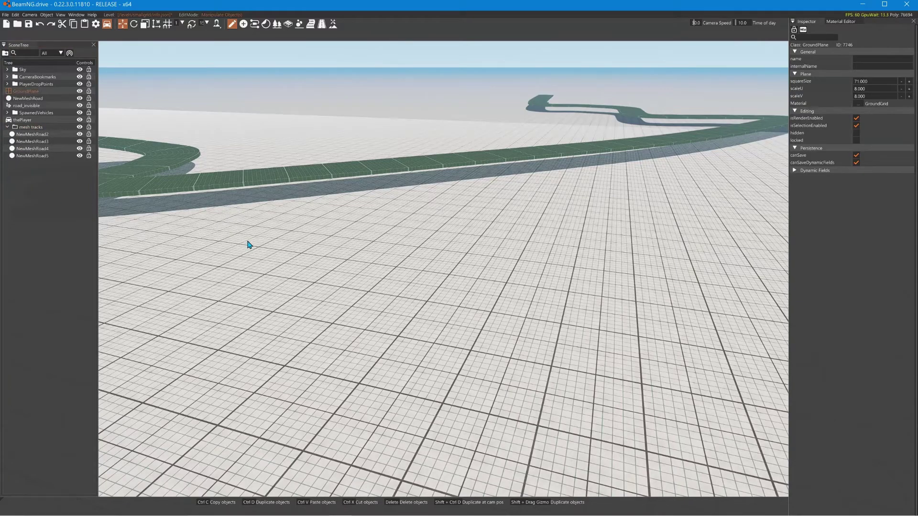
Select NewMeshRoad2 and move it along its Y axis, well away from the other roads.
right_click_drag(248, 245, 248, 220)
key("s")
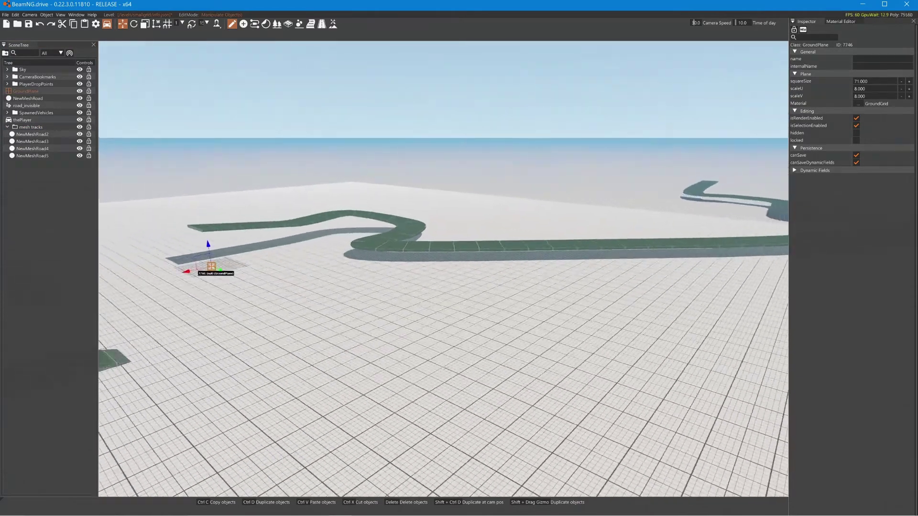
left_click(398, 240)
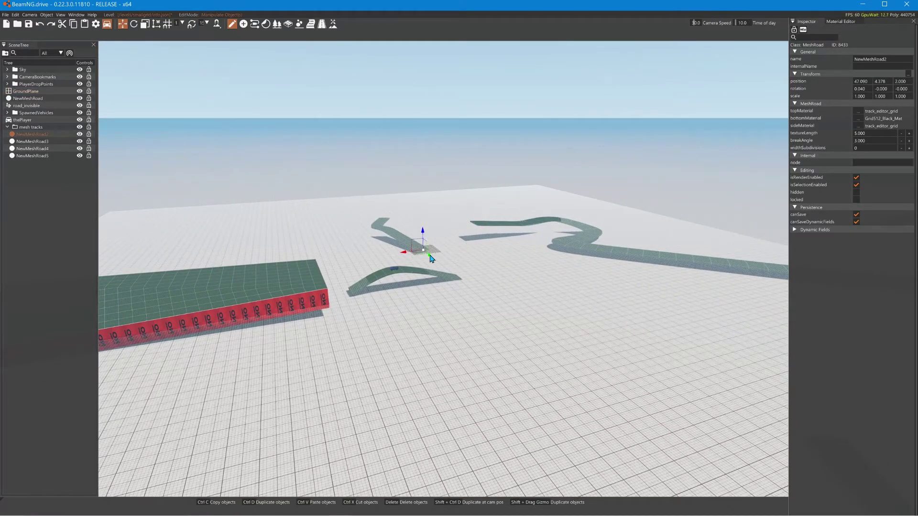
left_click_drag(422, 258, 287, 135)
Select NewMeshRoad, the long winding road, and move it far away along X to about -3395.
left_click(460, 239)
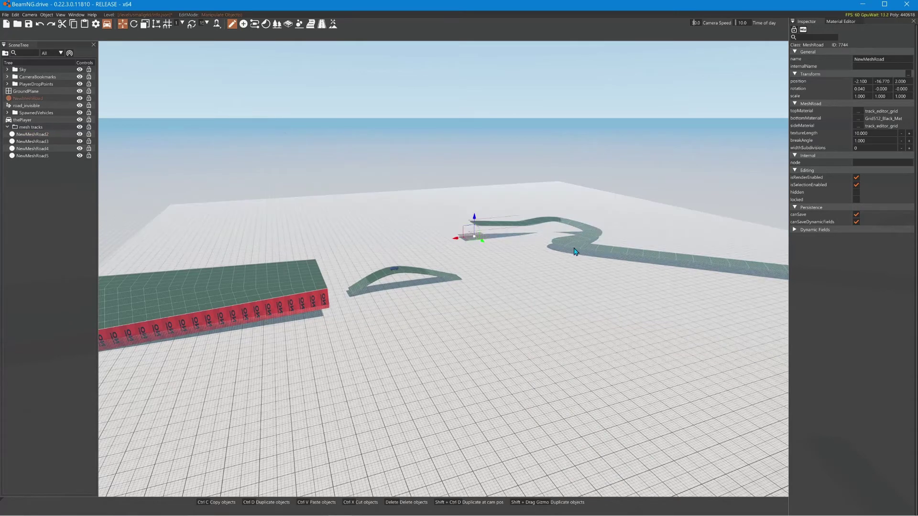
left_click_drag(459, 238, 895, 179)
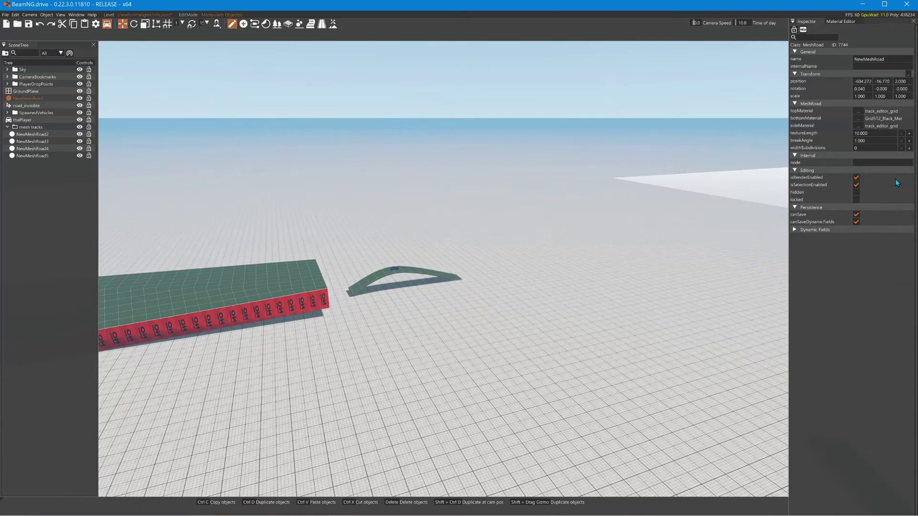
right_click_drag(619, 254, 619, 254)
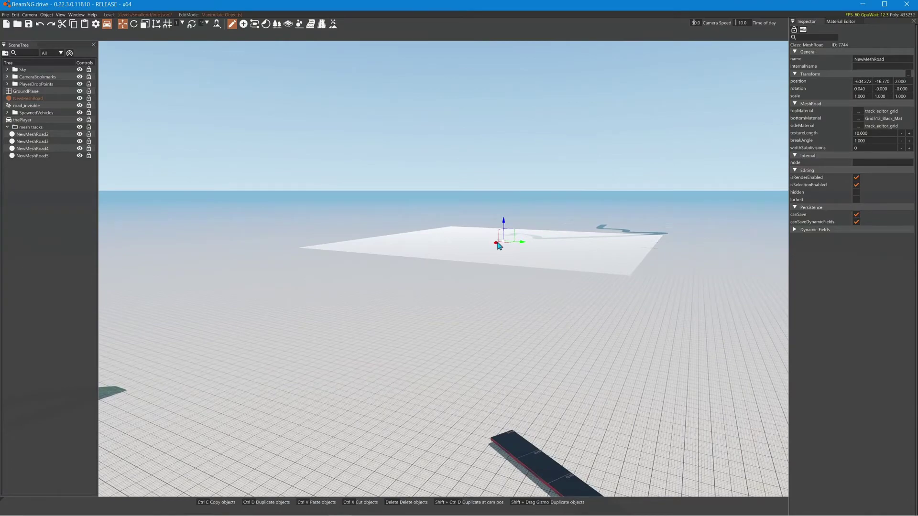
left_click_drag(498, 246, 649, 205)
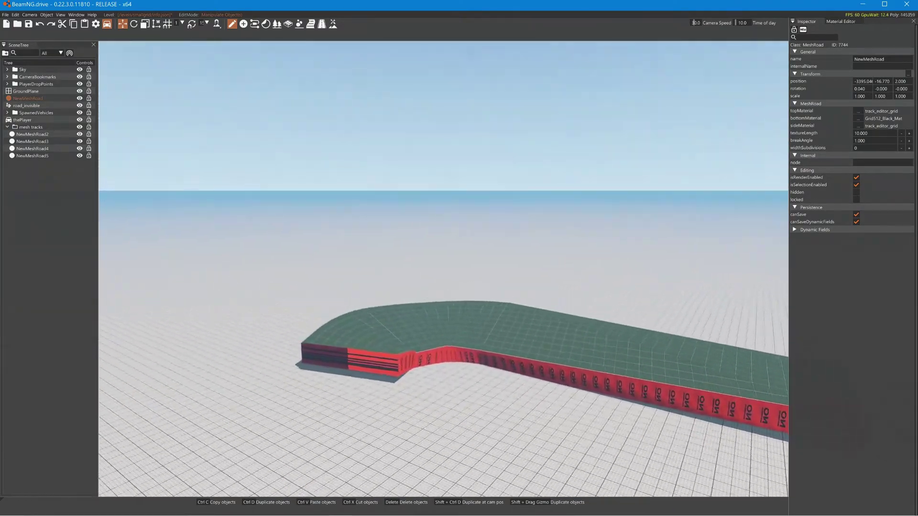
Focus the view on NewMeshRoad5 and NewMeshRoad4 one after the other from the scene tree.
right_click_drag(306, 222, 352, 223)
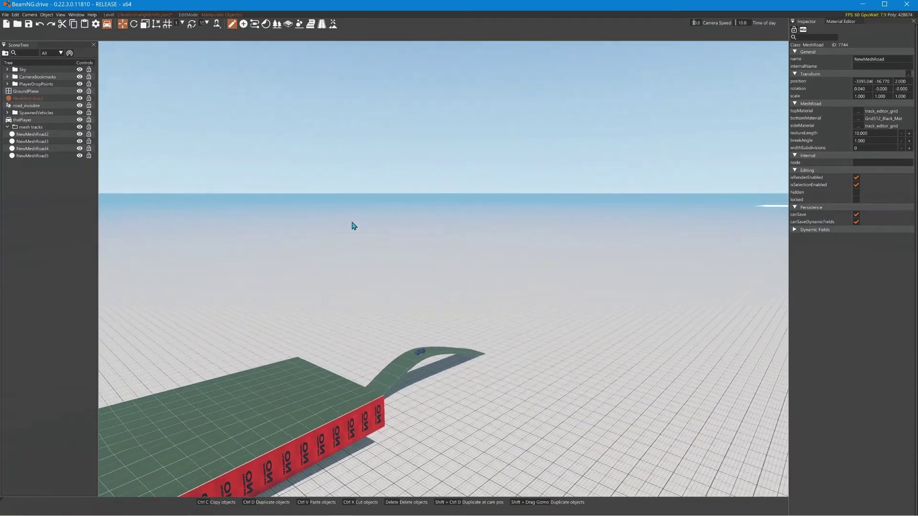
double_click(31, 155)
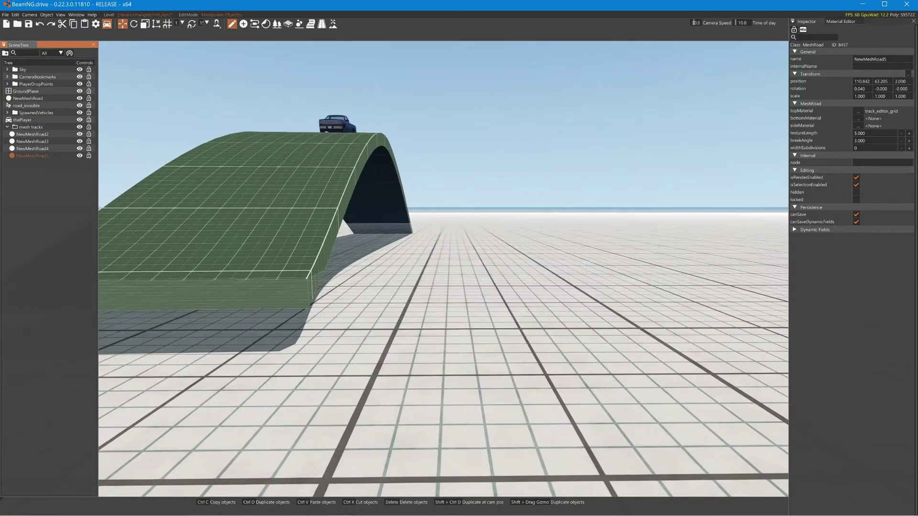
double_click(39, 149)
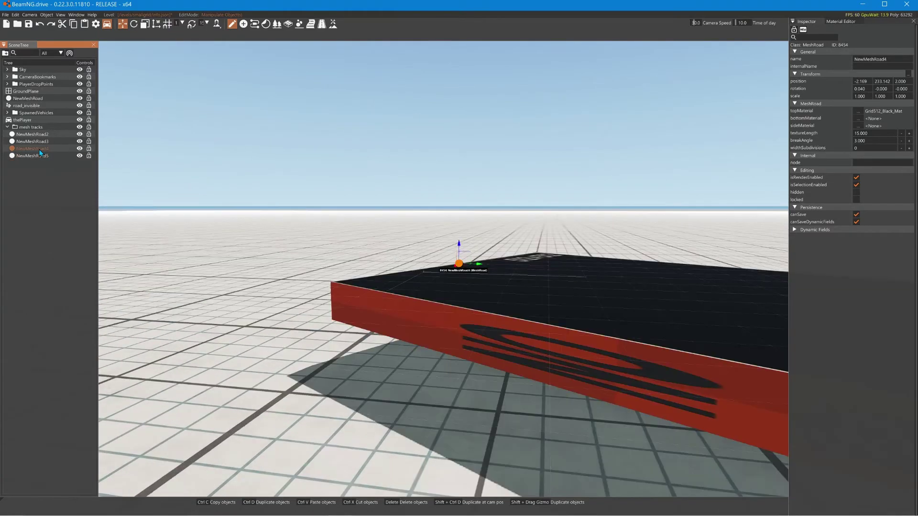
right_click_drag(297, 258, 174, 143)
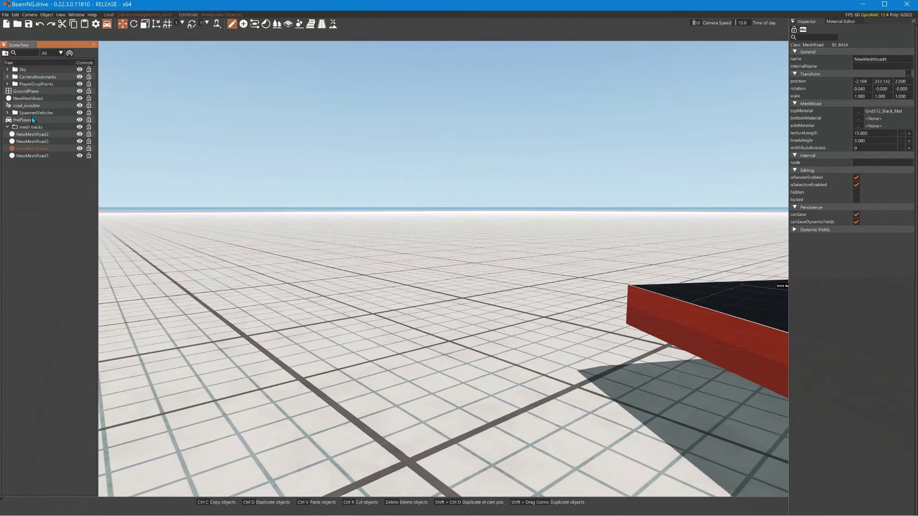
Select the player's pickup, lift it off the arched road and move it above the wide green road, to about X 149.4, Y 93.2, Z 27.0.
double_click(25, 120)
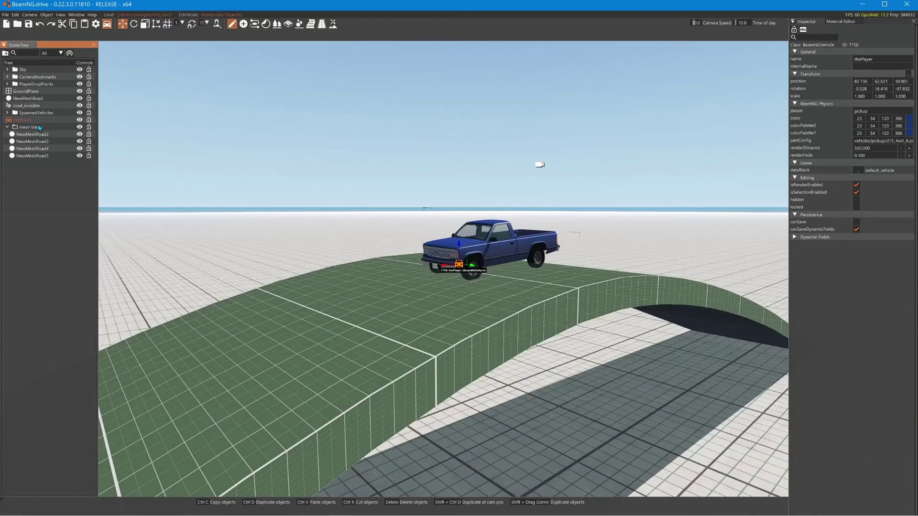
right_click_drag(279, 197, 124, 225)
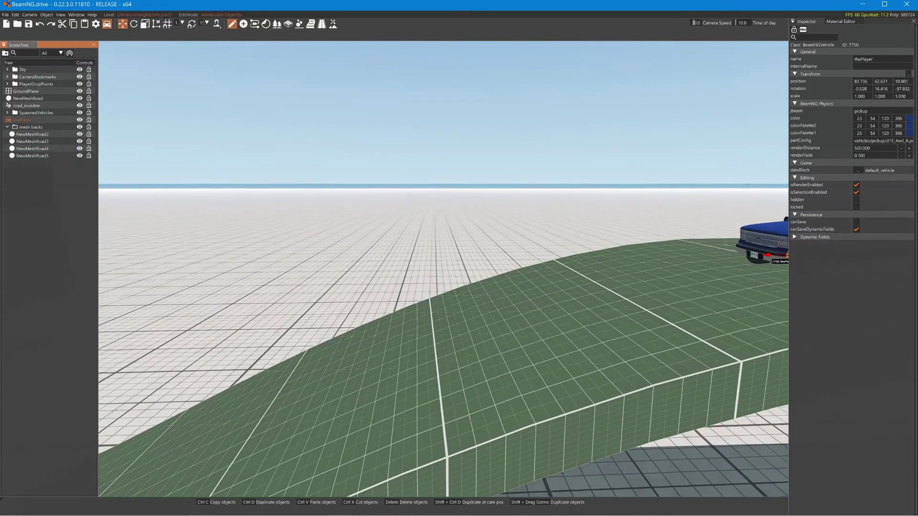
key("s")
right_click_drag(322, 207, 570, 200)
key("w")
right_click_drag(443, 269, 684, 282)
key("s")
key("w")
key("s")
key("d")
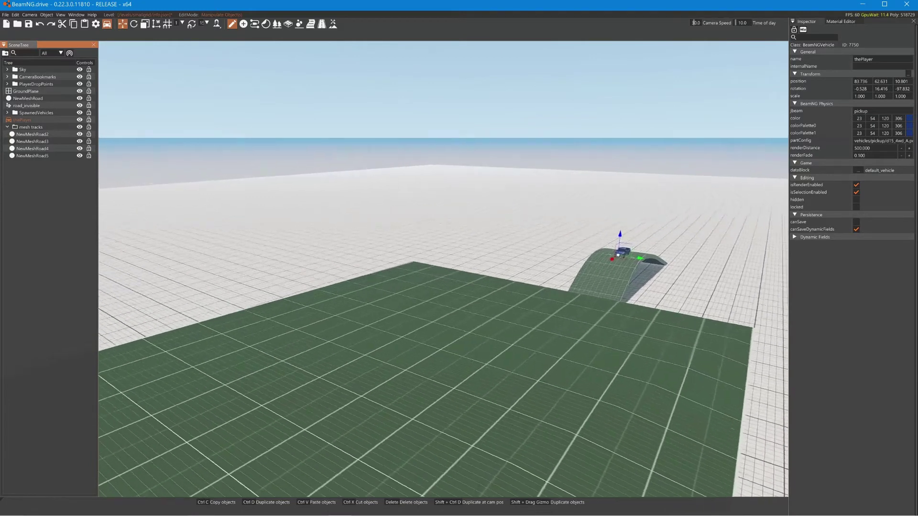
key("d")
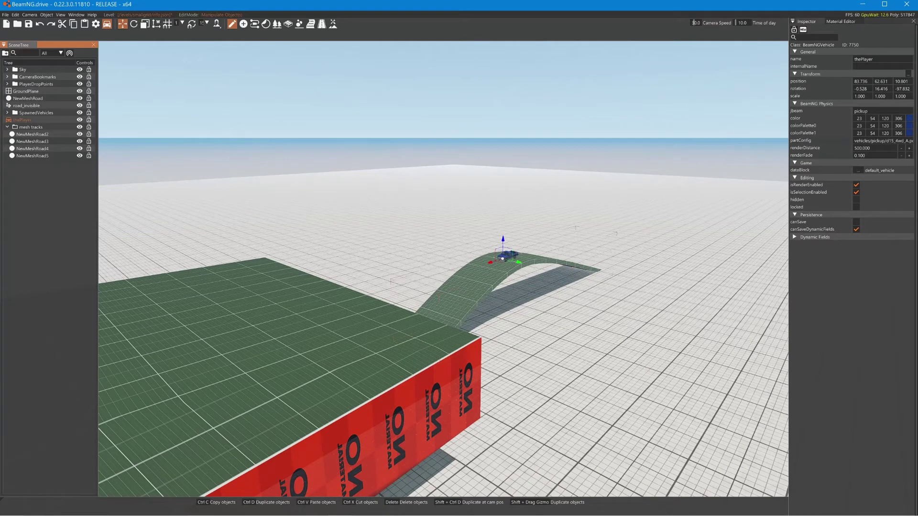
left_click_drag(503, 243, 502, 177)
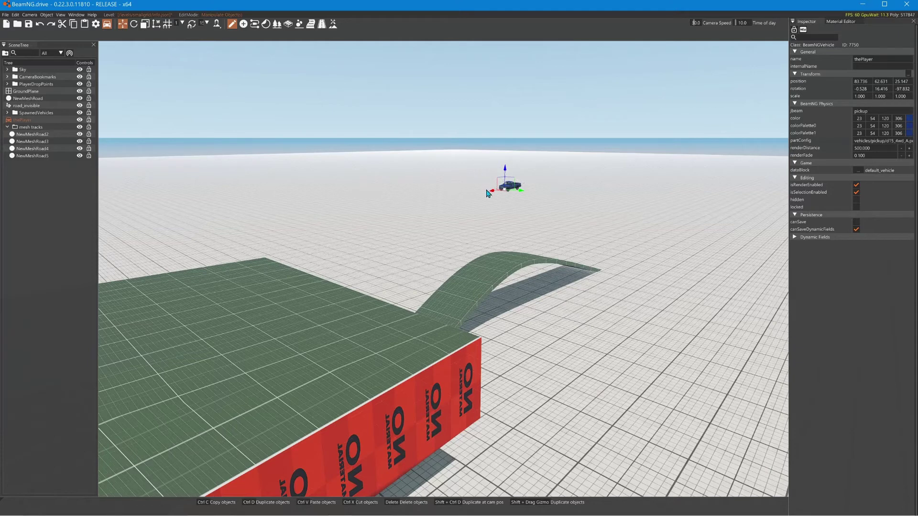
left_click_drag(492, 193, 182, 287)
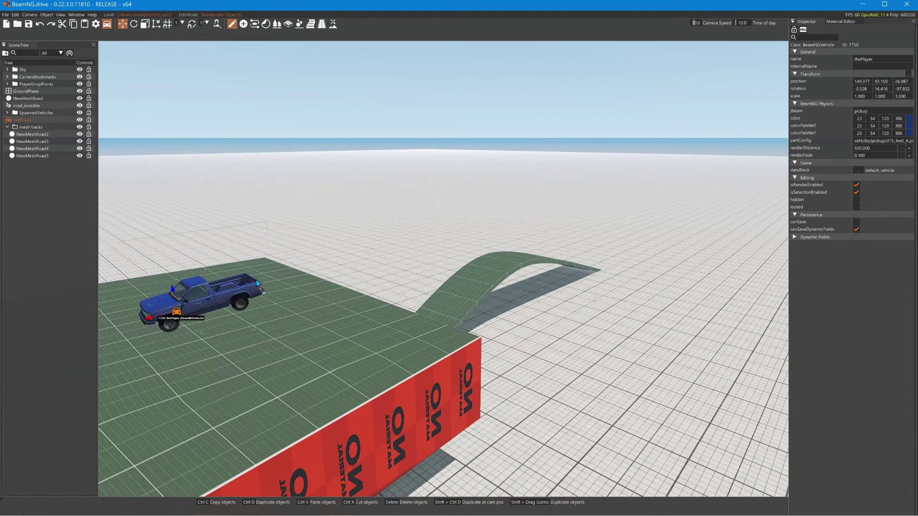
Rebuild the level's collision and focus the view on the player's pickup.
left_click(16, 15)
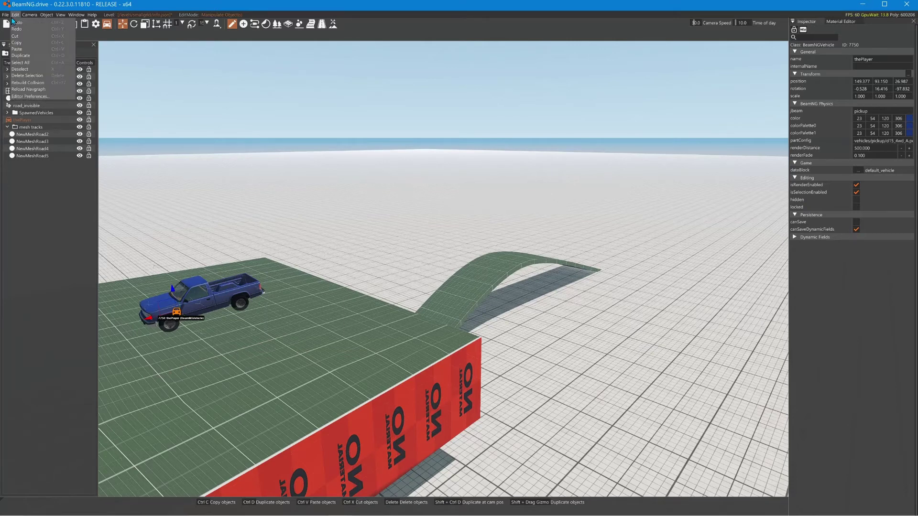
left_click(22, 82)
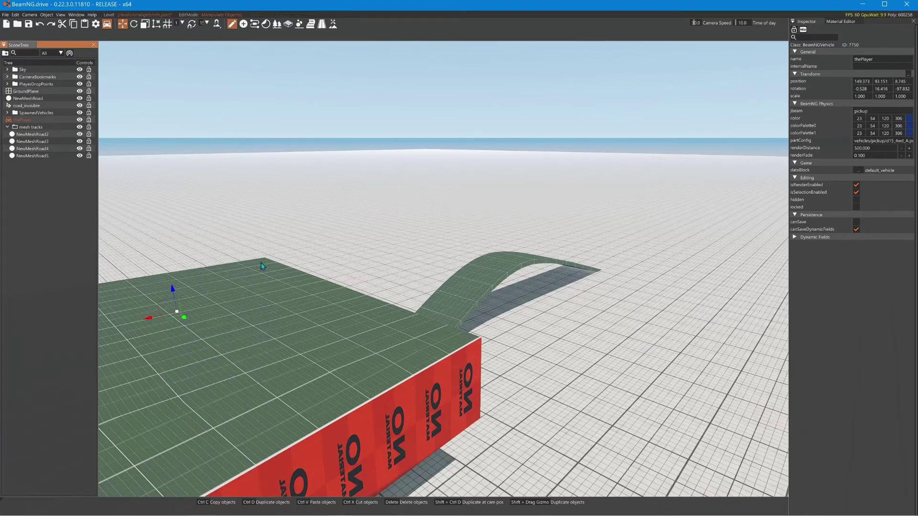
key("f")
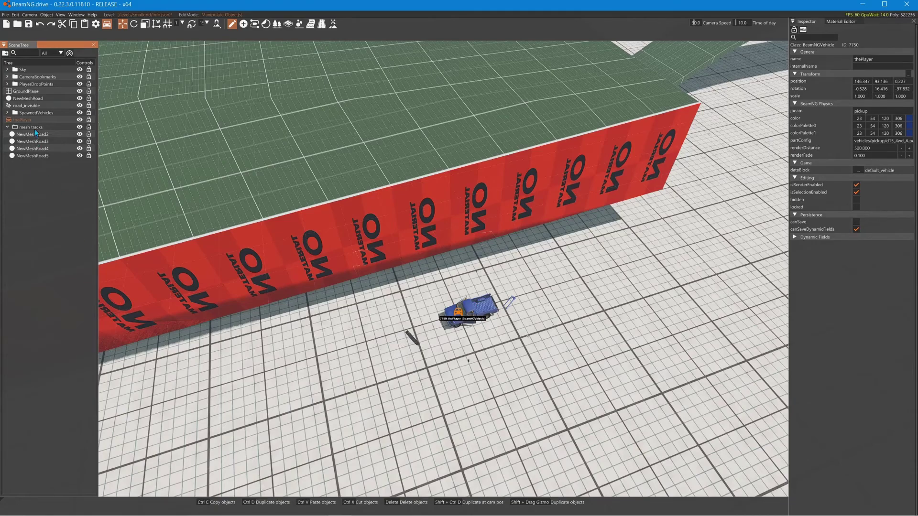
Select the arched road NewMeshRoad3 and raise it straight up to a Z position of about 17.1.
right_click_drag(459, 306, 686, 240)
key("d")
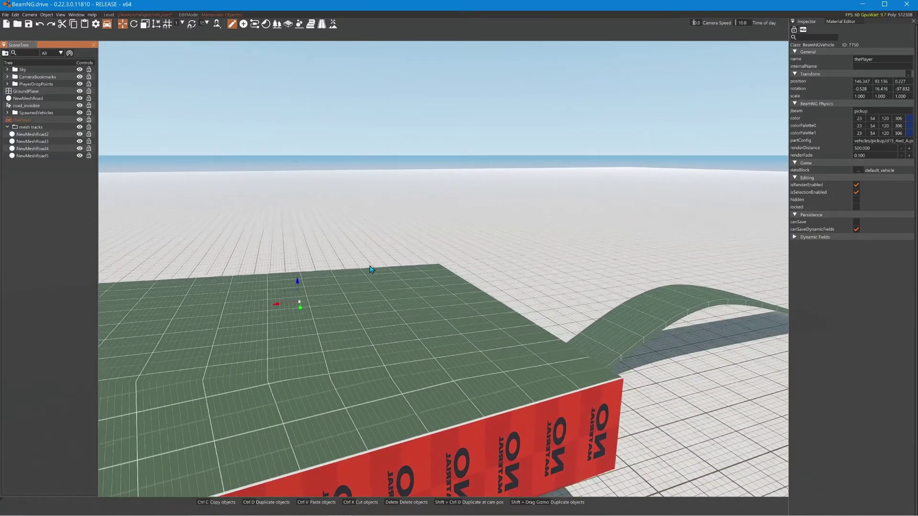
right_click_drag(377, 267, 375, 274)
left_click(388, 268)
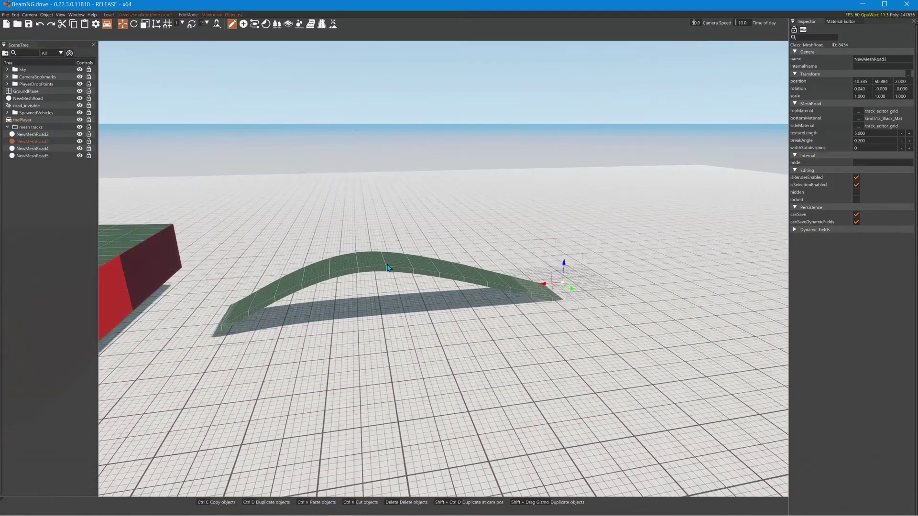
left_click_drag(564, 266, 557, 190)
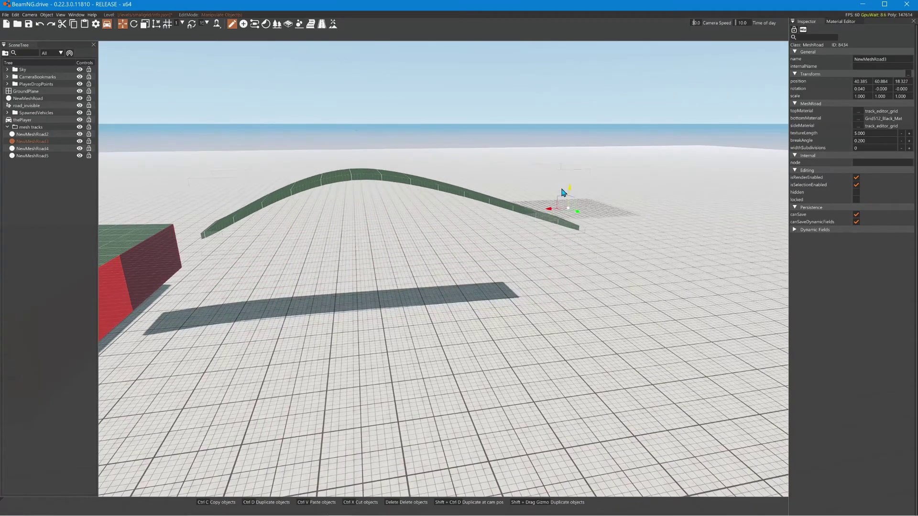
Examine the raised arched road from its far end, its sides and where it meets the wide green road.
right_click_drag(557, 190, 569, 181)
key("w")
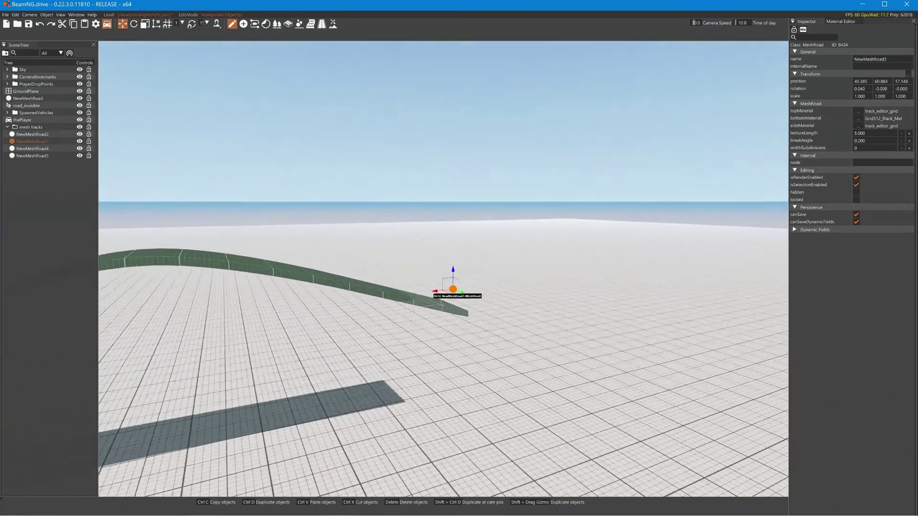
key("s")
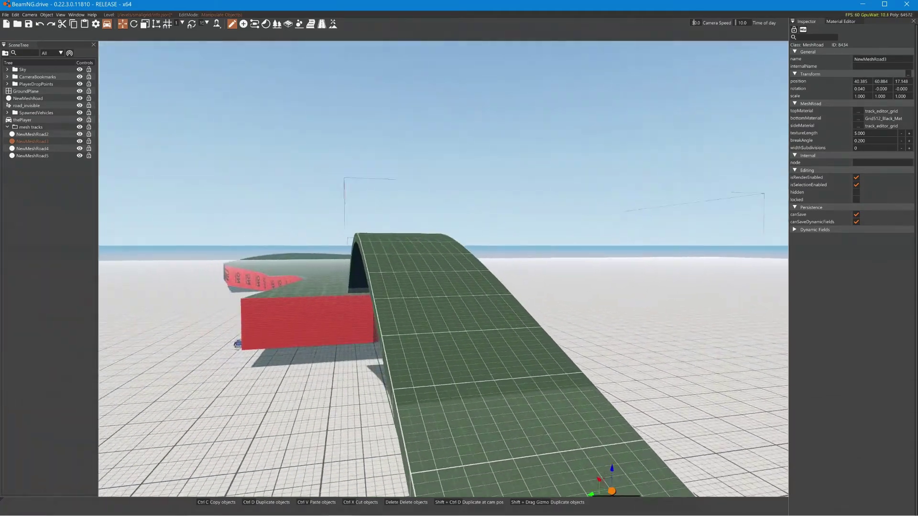
key("d")
key("d")
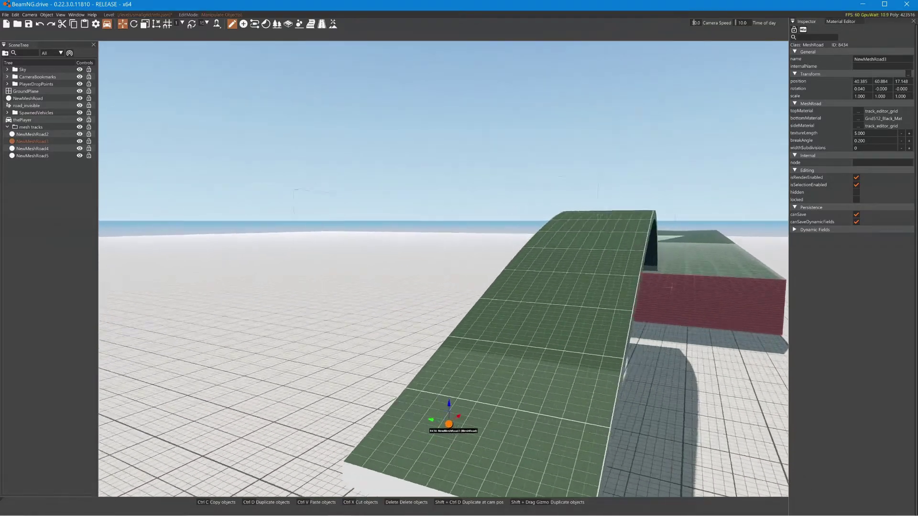
key("d")
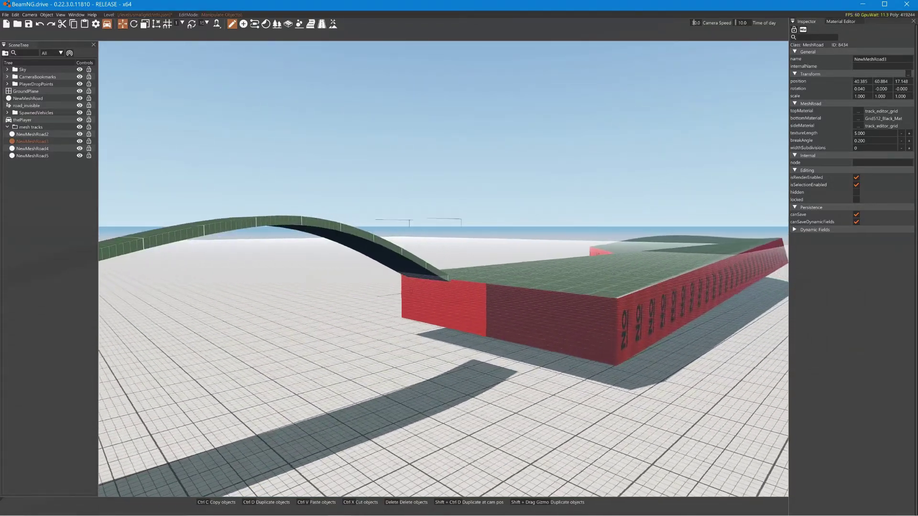
key("a")
key("a")
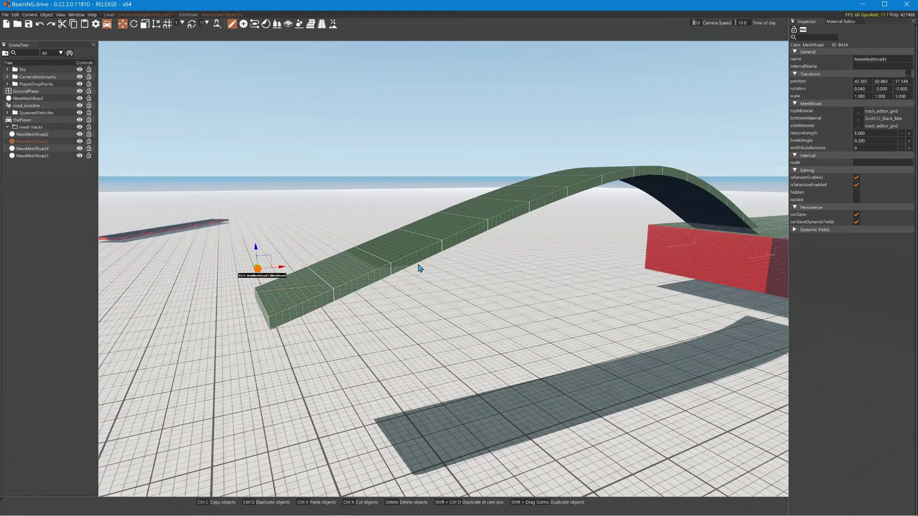
right_click_drag(423, 242, 282, 265)
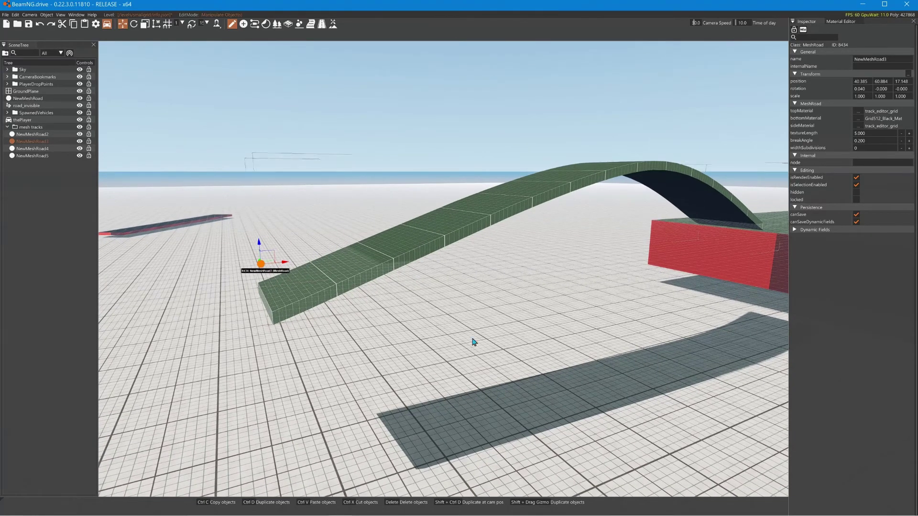
Survey the whole layout of the wide green road, the pickup and the raised arch from farther away.
right_click_drag(400, 297, 545, 291)
key("w")
key("s")
key("w")
key("a")
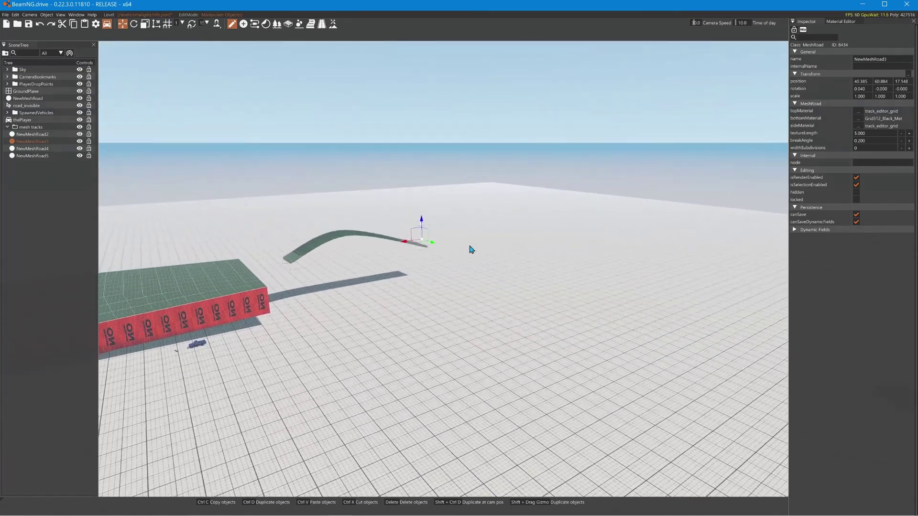
key("w")
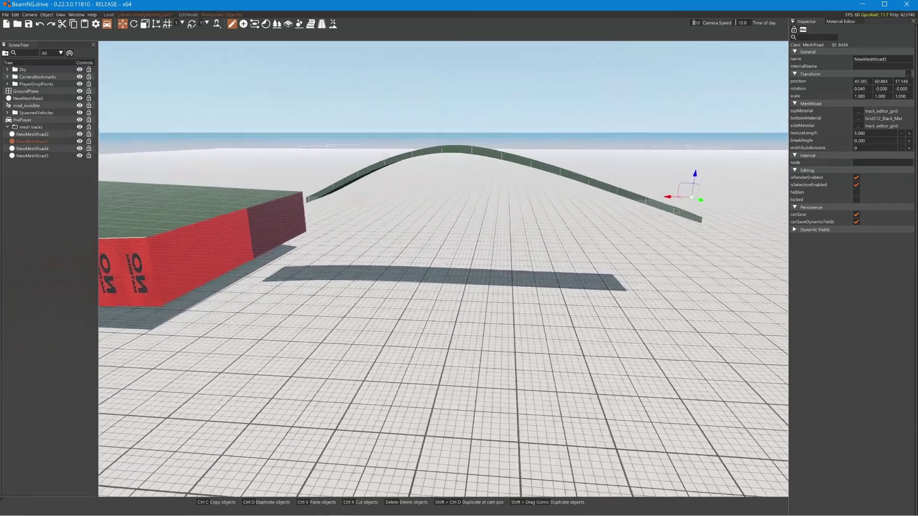
key("s")
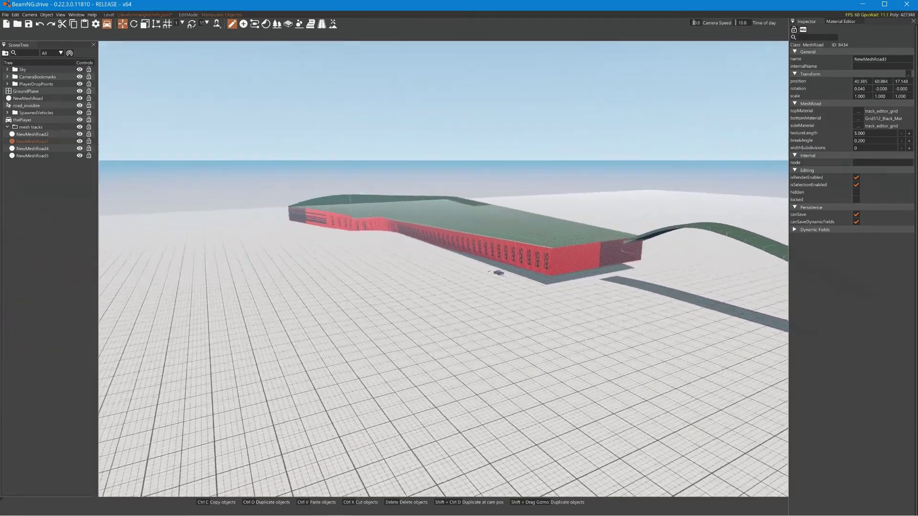
key("w")
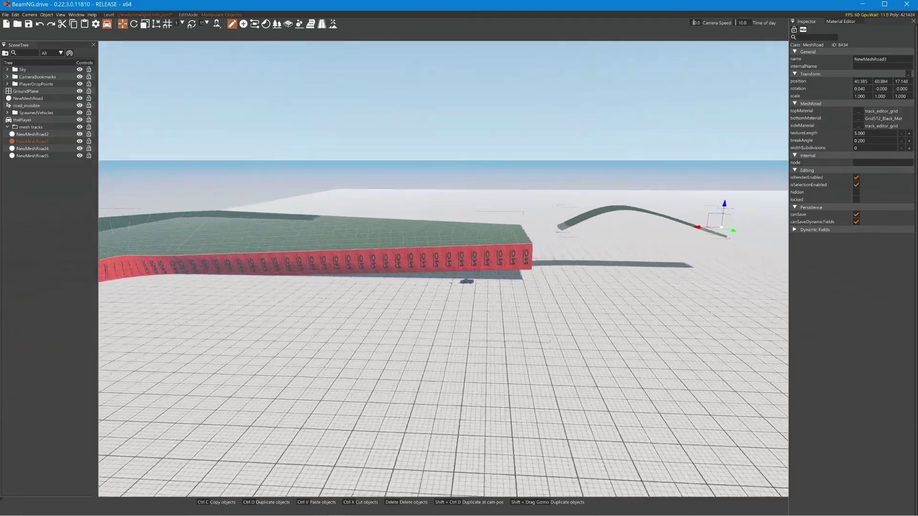